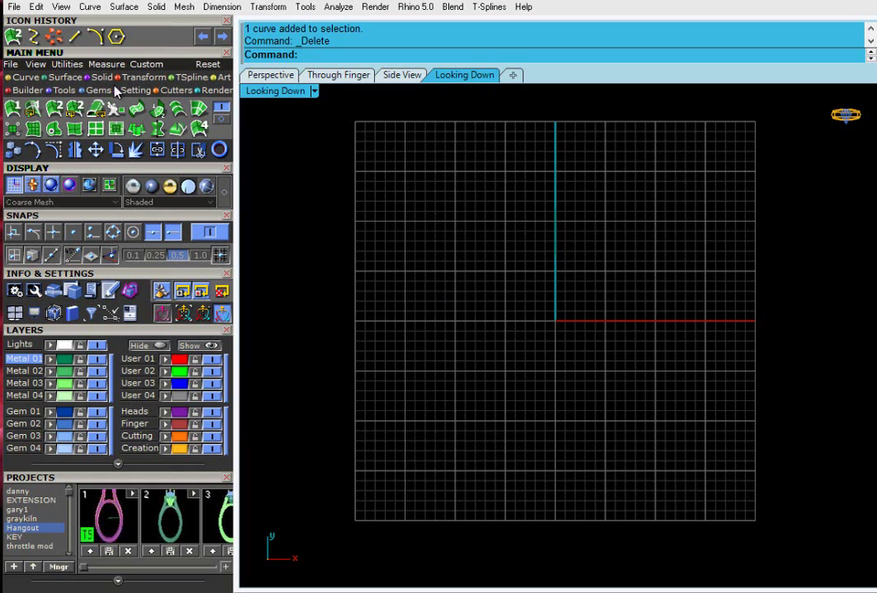
# Draw a three-sided inscribed polygon centred on the origin with one corner on the vertical axis, and delete the leftover line above it
pyautogui.click(27, 78)
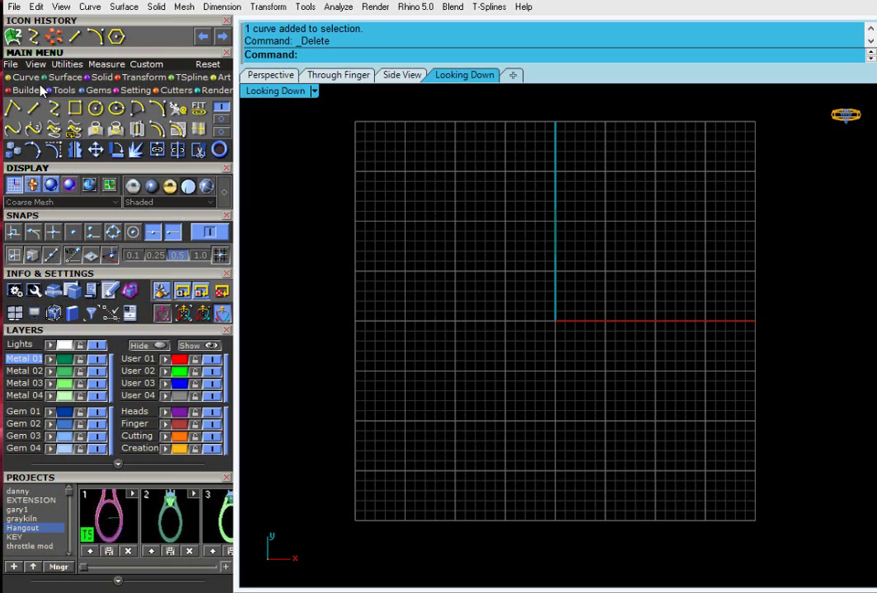
pyautogui.click(157, 108)
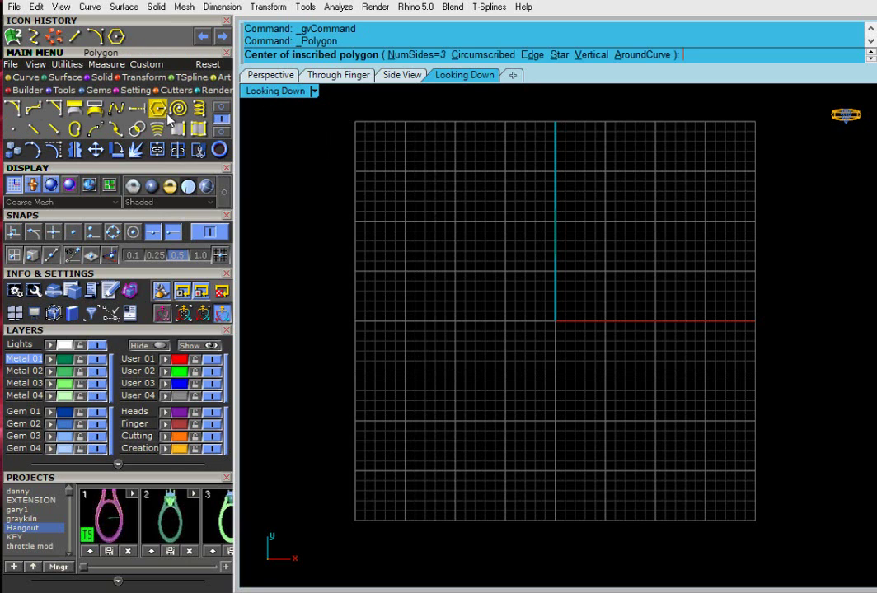
pyautogui.click(555, 321)
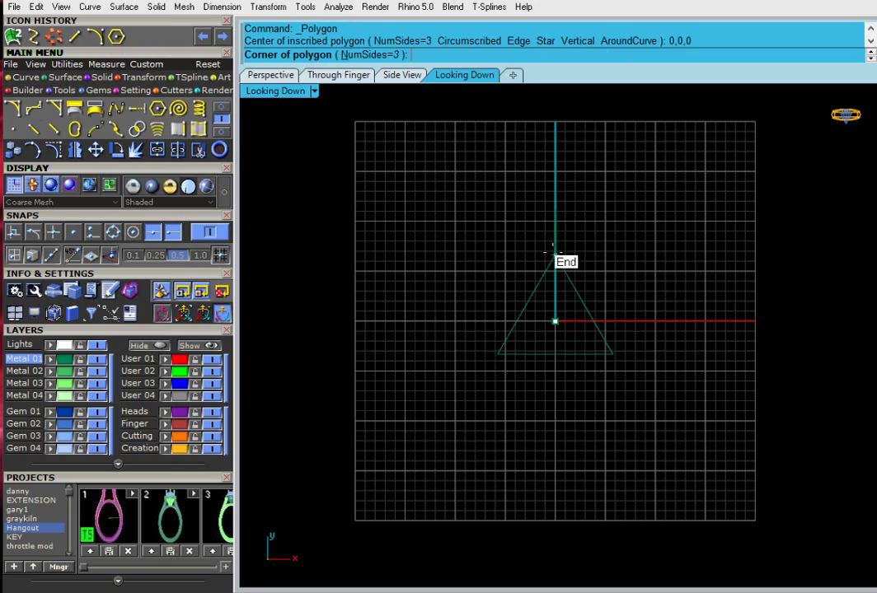
pyautogui.click(555, 257)
pyautogui.click(555, 239)
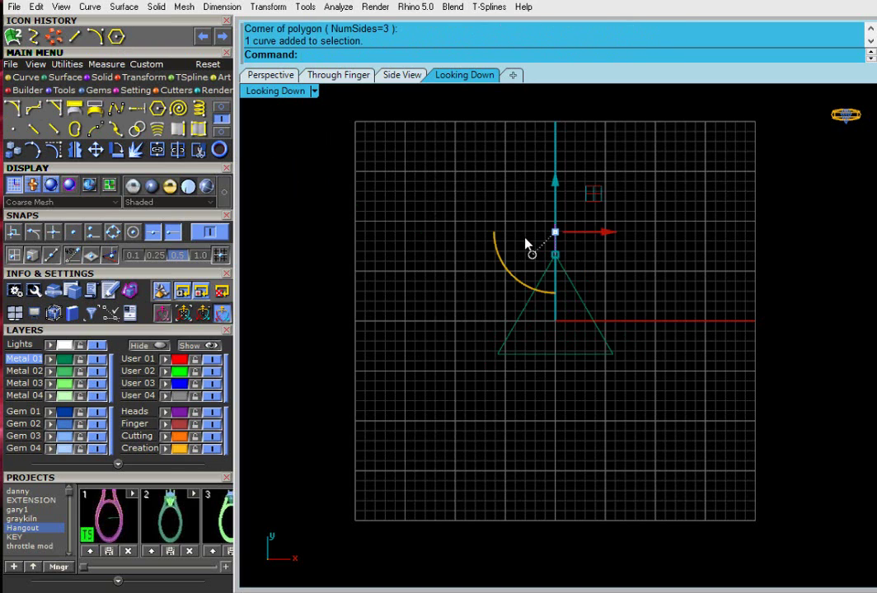
pyautogui.press('Delete')
pyautogui.moveTo(567, 320); pyautogui.dragTo(543, 276, button='right')
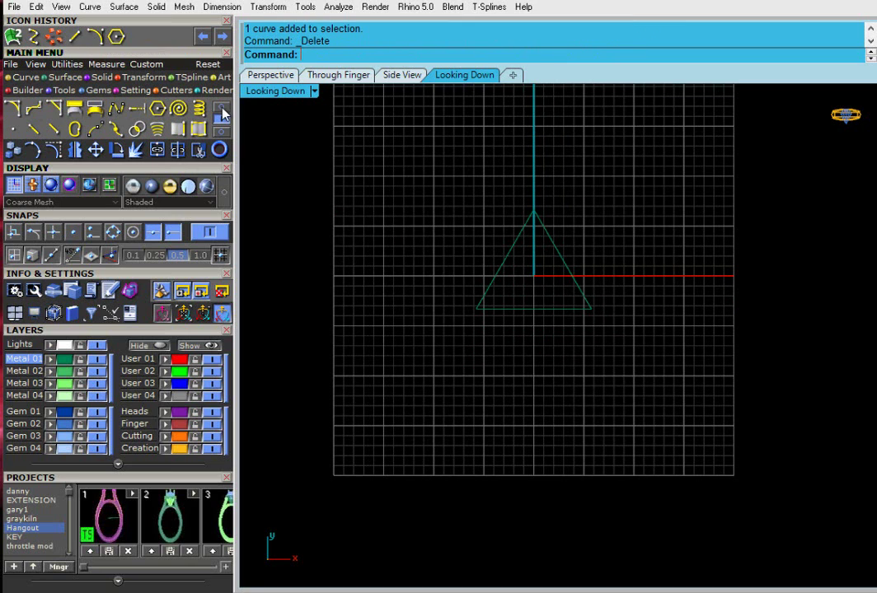
# Draw a start, end, direction arc from the triangle's apex to its lower-right corner, bulging to the left through the triangle
pyautogui.click(156, 110)
pyautogui.click(158, 111)
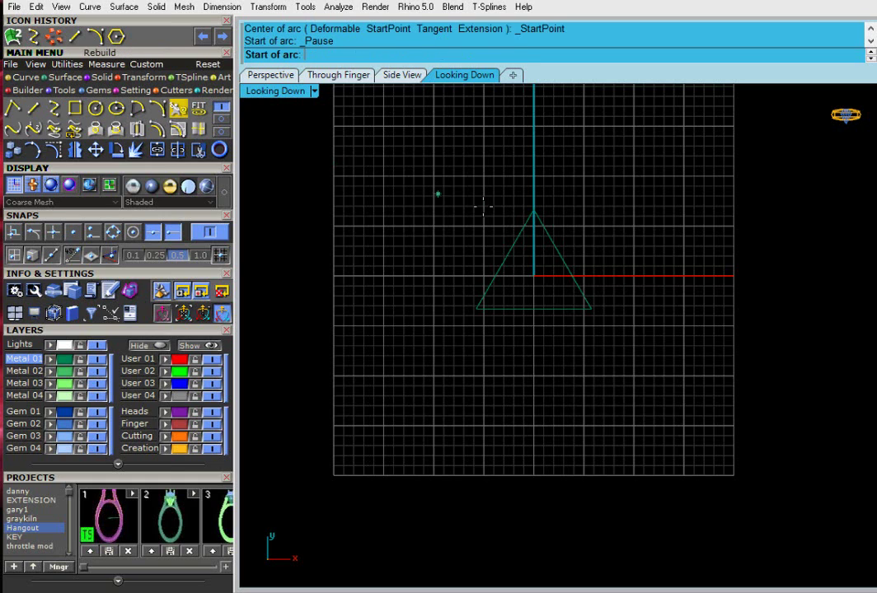
pyautogui.click(533, 210)
pyautogui.click(590, 307)
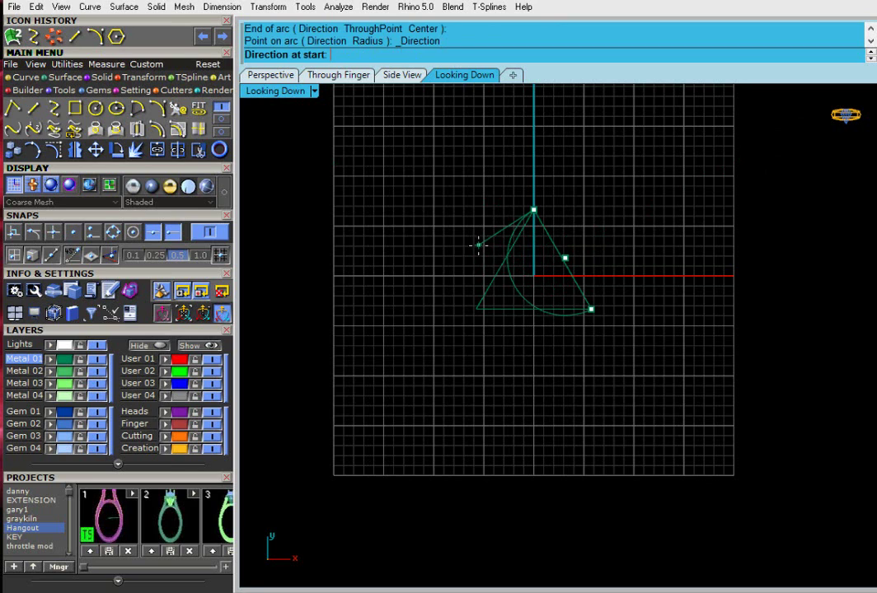
pyautogui.click(480, 247)
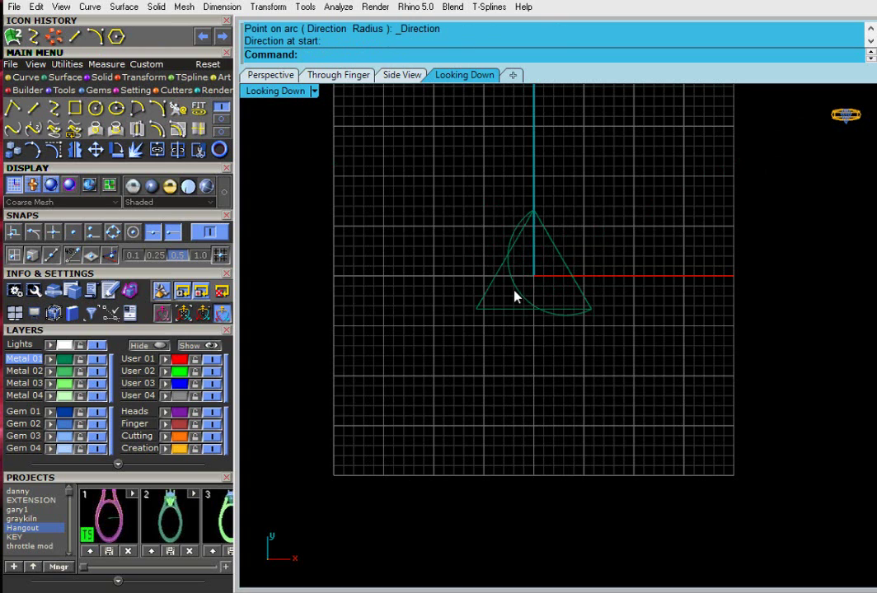
# Draw a vertical both-sides line centred on the triangle's apex, extending 1.5 to each side
pyautogui.scroll(4, 540, 252)
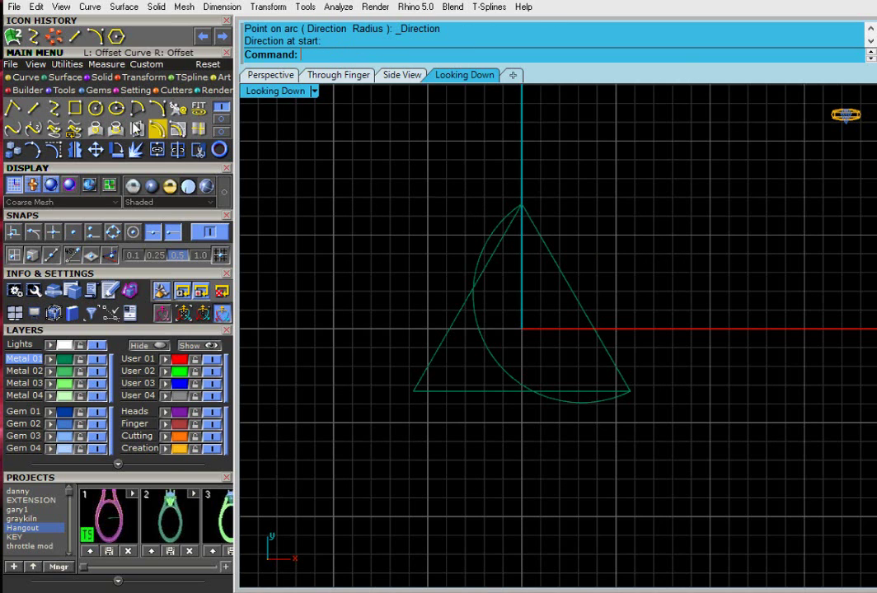
pyautogui.rightClick(37, 109)
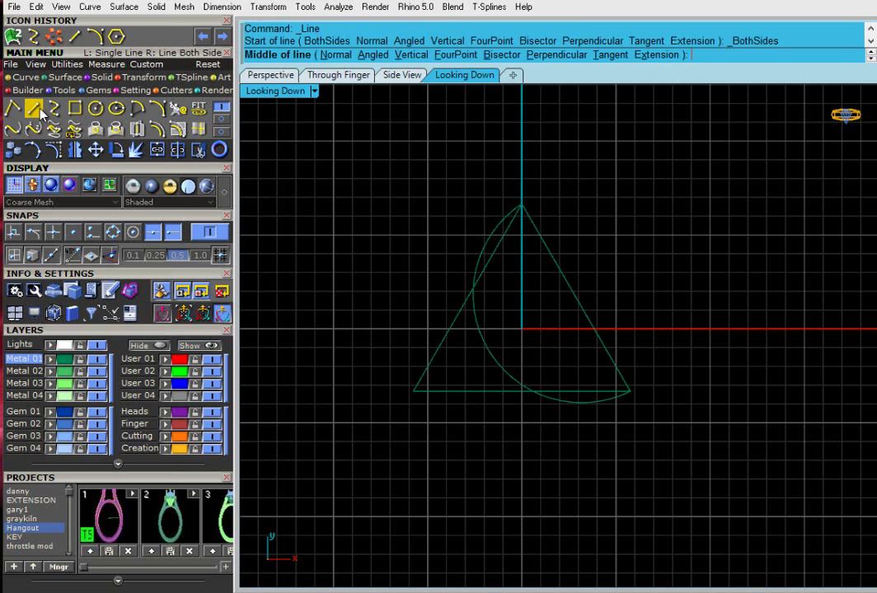
pyautogui.click(521, 202)
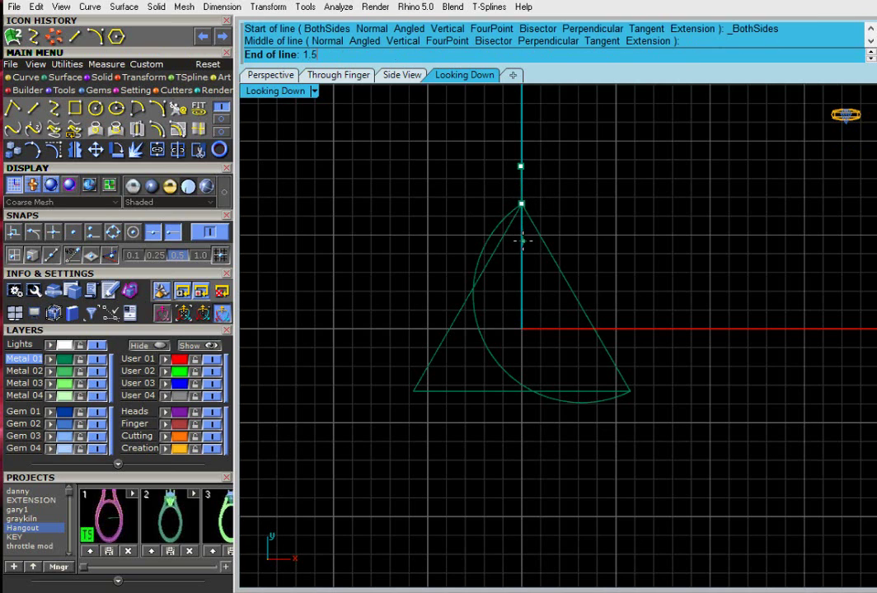
pyautogui.press('Return')
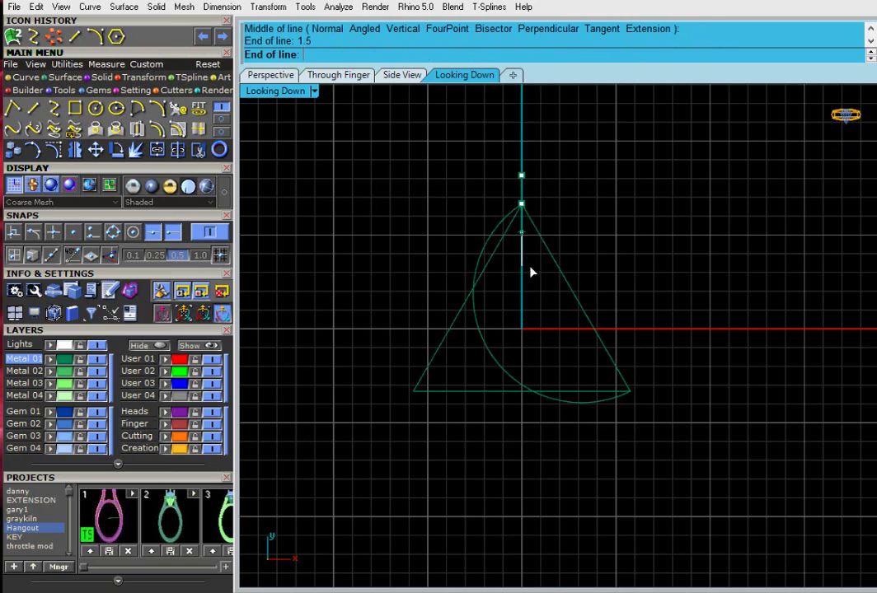
pyautogui.click(521, 262)
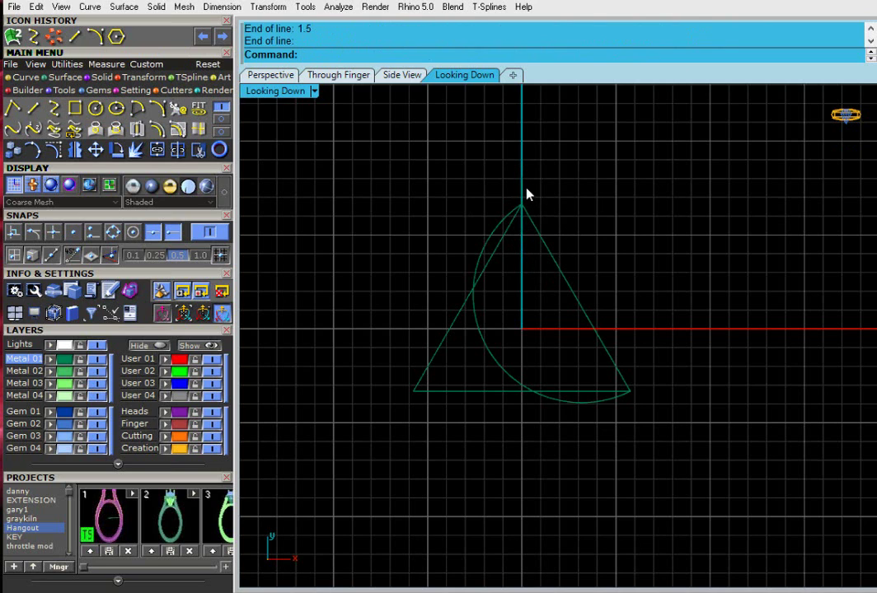
# Rebuild the arc with a point count of 5 and degree 3, deleting the input
pyautogui.click(480, 256)
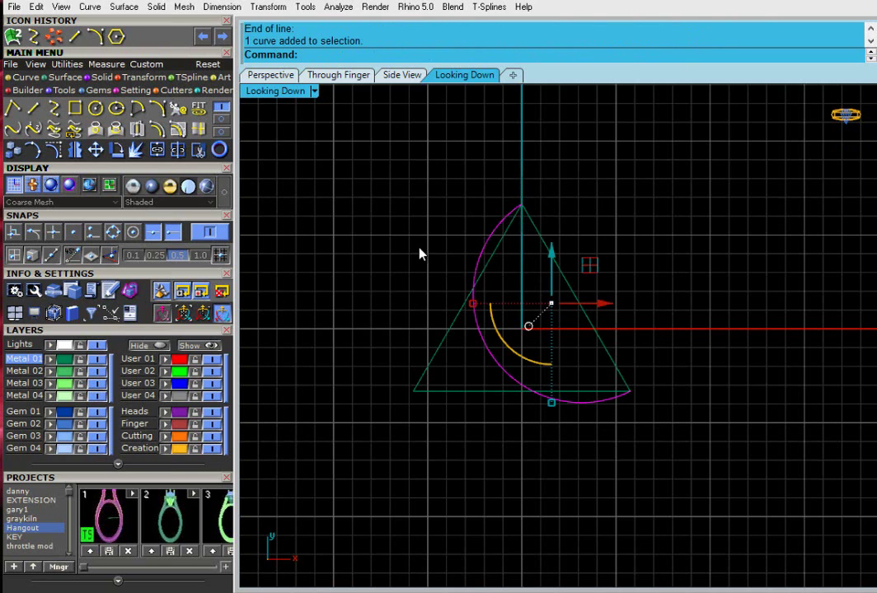
pyautogui.write('build')
pyautogui.press('Return')
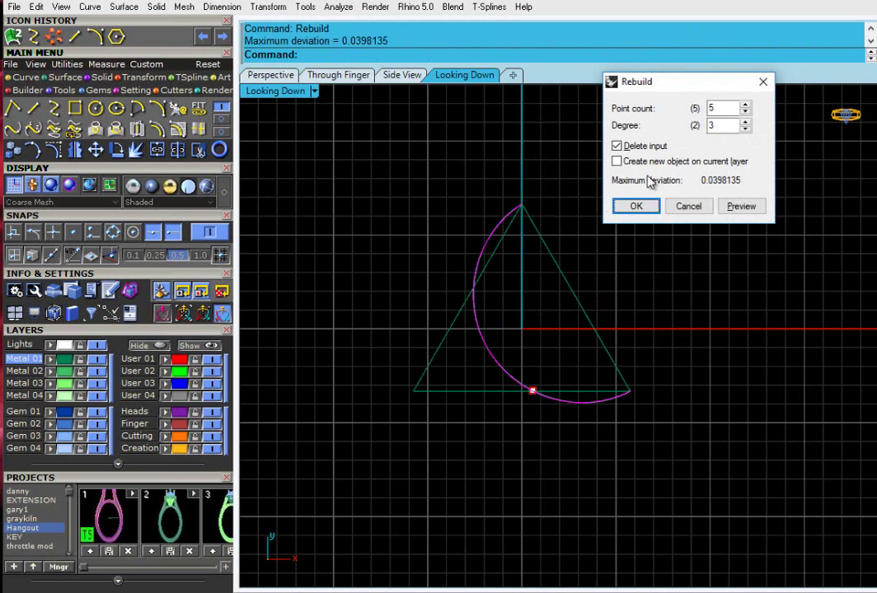
pyautogui.click(743, 206)
pyautogui.click(639, 207)
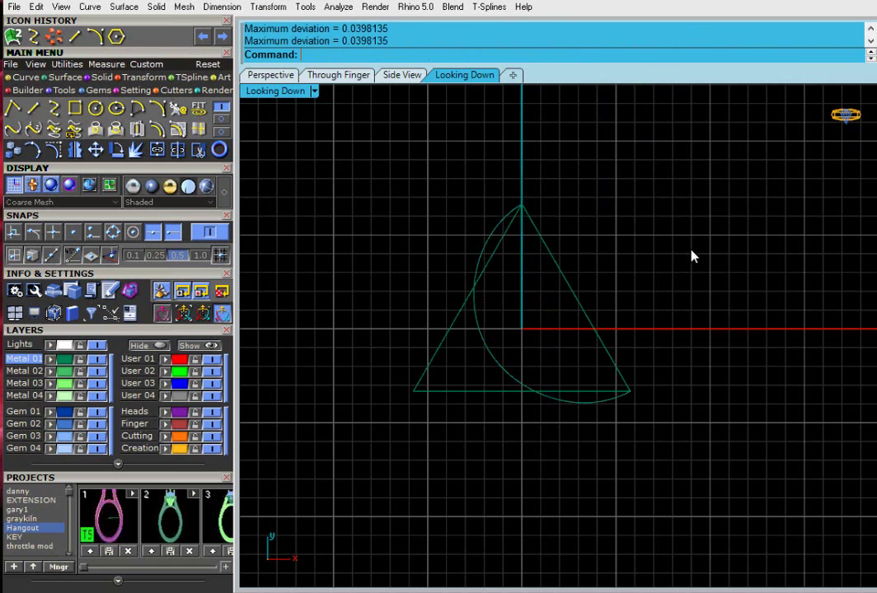
# Restore the four-viewport layout and duplicate the arc straight upward above the original
pyautogui.doubleClick(276, 94)
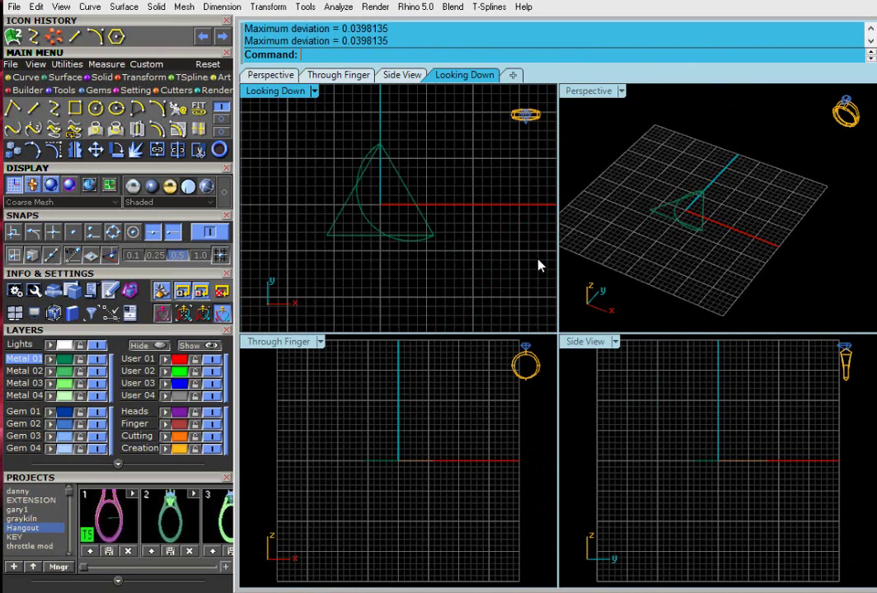
pyautogui.scroll(5, 691, 218)
pyautogui.click(684, 221)
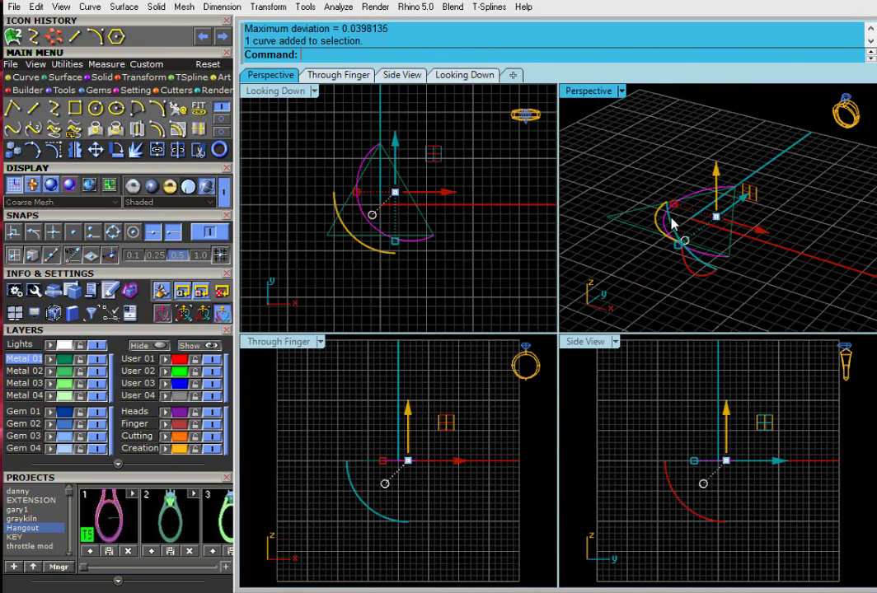
pyautogui.moveTo(717, 183); pyautogui.dragTo(730, 147)
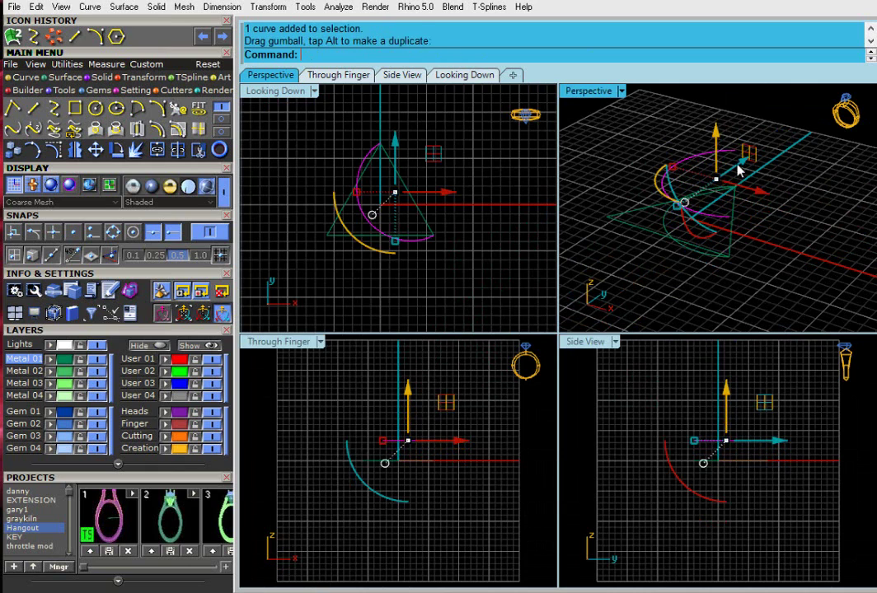
pyautogui.press('Escape')
# Turn on the control points of the raised arc copy
pyautogui.moveTo(692, 236); pyautogui.dragTo(691, 180, button='right')
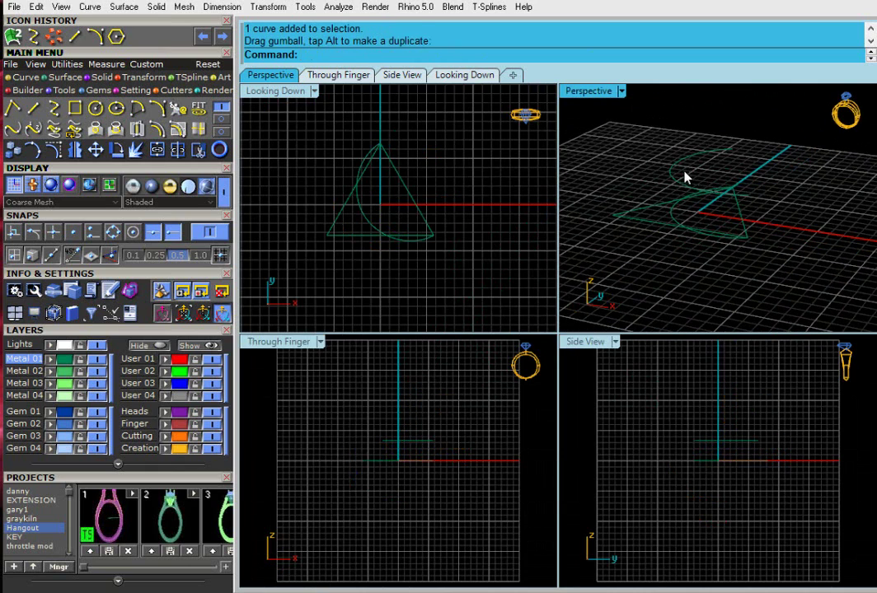
pyautogui.click(674, 178)
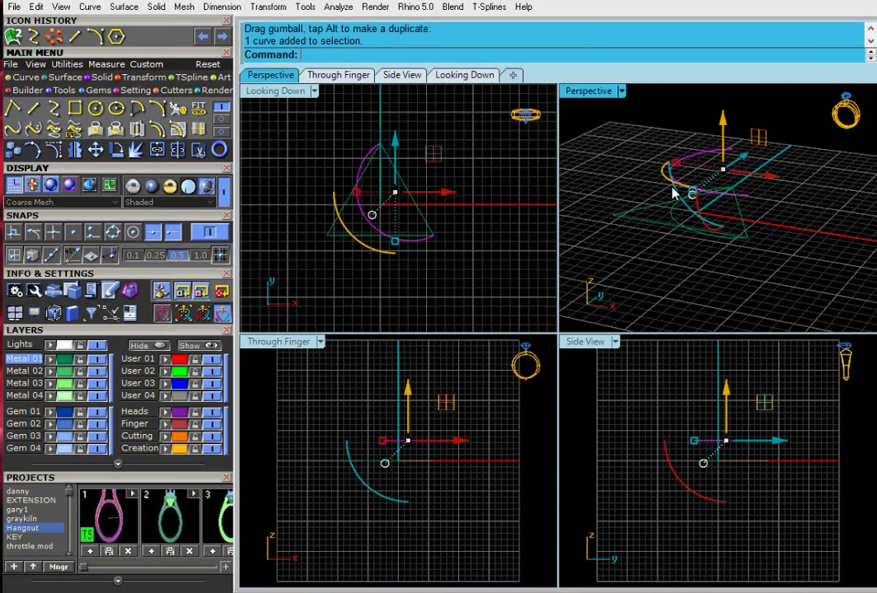
pyautogui.write('tsOn')
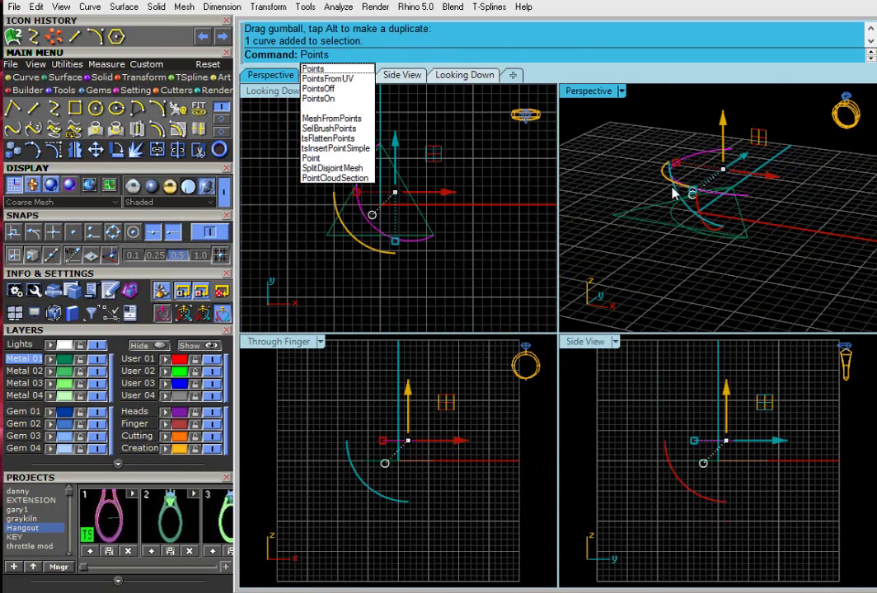
pyautogui.press('Return')
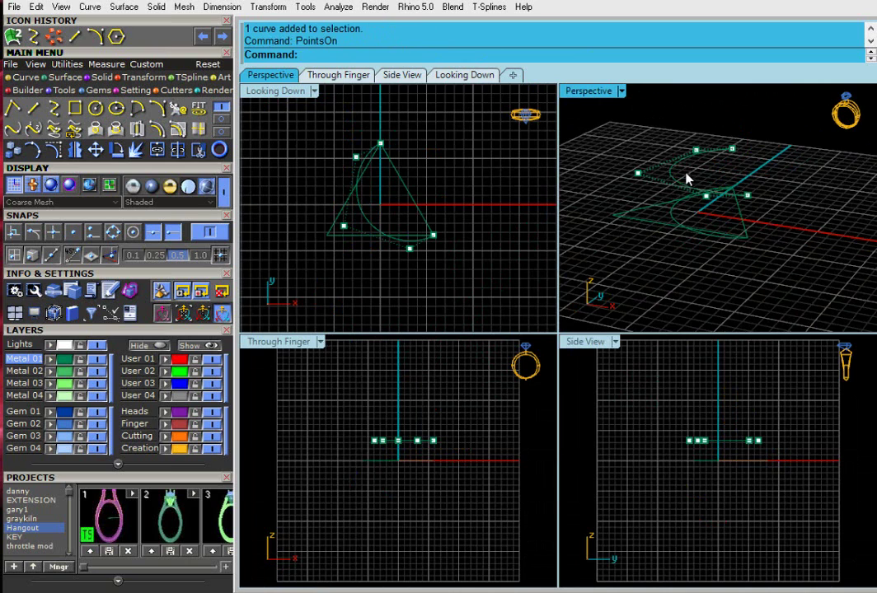
# Lower the raised arc's control point next to its apex end, raise the one next to its other end, and hide the points
pyautogui.moveTo(688, 179); pyautogui.dragTo(700, 155, button='right')
pyautogui.click(701, 139)
pyautogui.moveTo(705, 101); pyautogui.dragTo(705, 120)
pyautogui.click(628, 117)
pyautogui.click(720, 213)
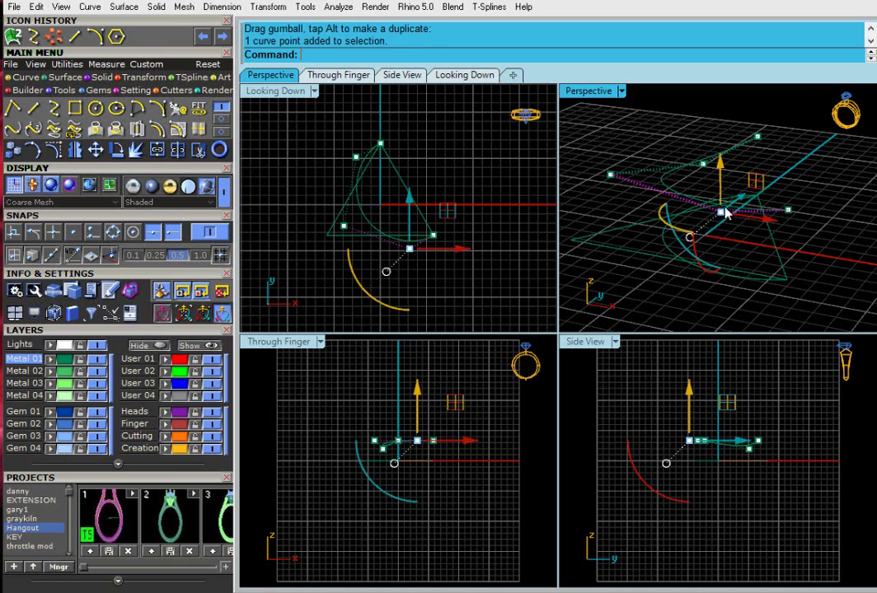
pyautogui.moveTo(726, 176); pyautogui.dragTo(729, 140)
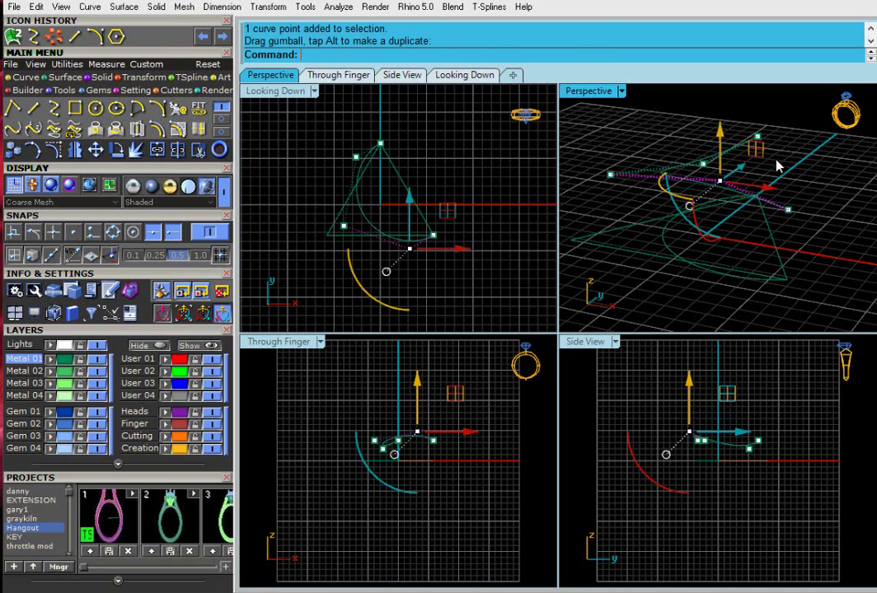
pyautogui.click(798, 168)
pyautogui.press('Escape')
# Draw a degree-3 interpolated curve from one end of the short line through the raised arc's apex end to the line's other end
pyautogui.moveTo(771, 185); pyautogui.dragTo(732, 256, button='right')
pyautogui.scroll(2, 389, 162)
pyautogui.scroll(3, 731, 209)
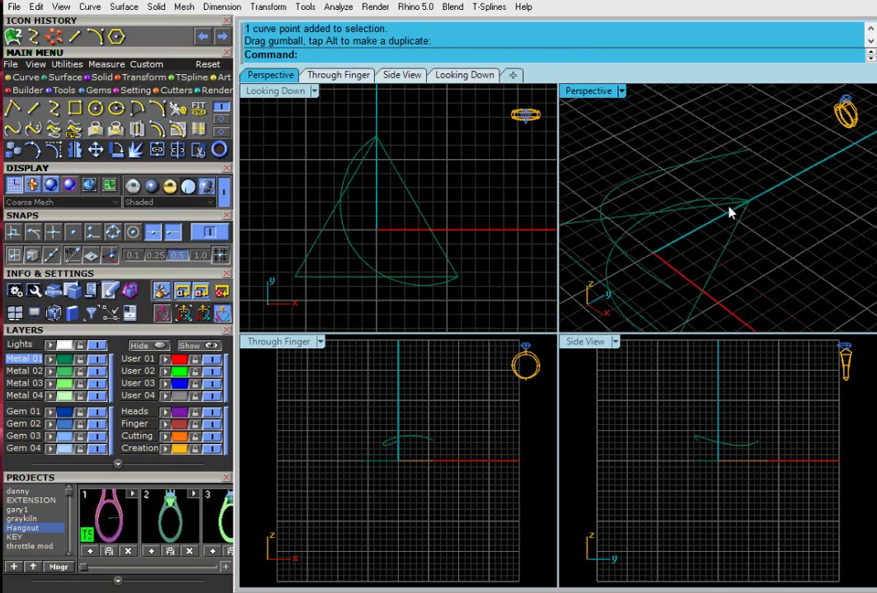
pyautogui.click(738, 216)
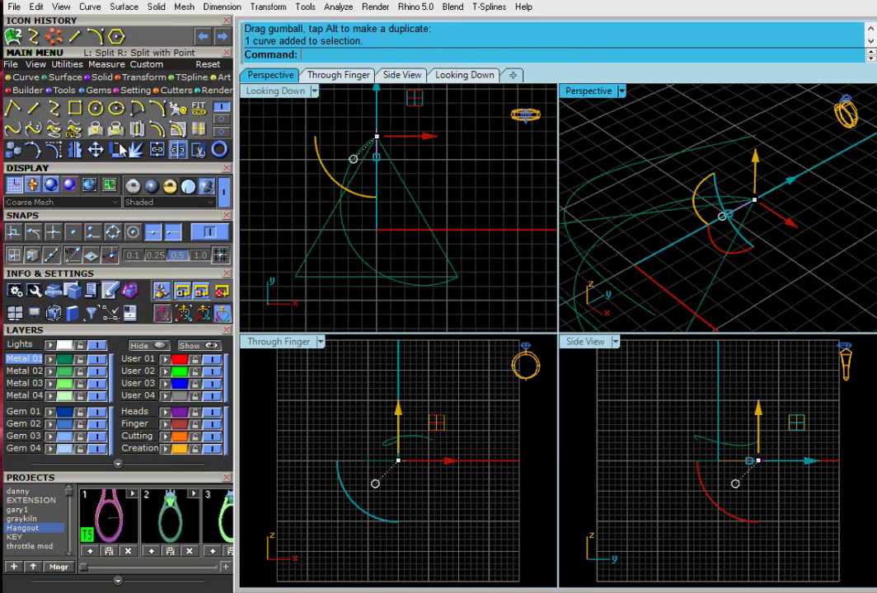
pyautogui.click(54, 108)
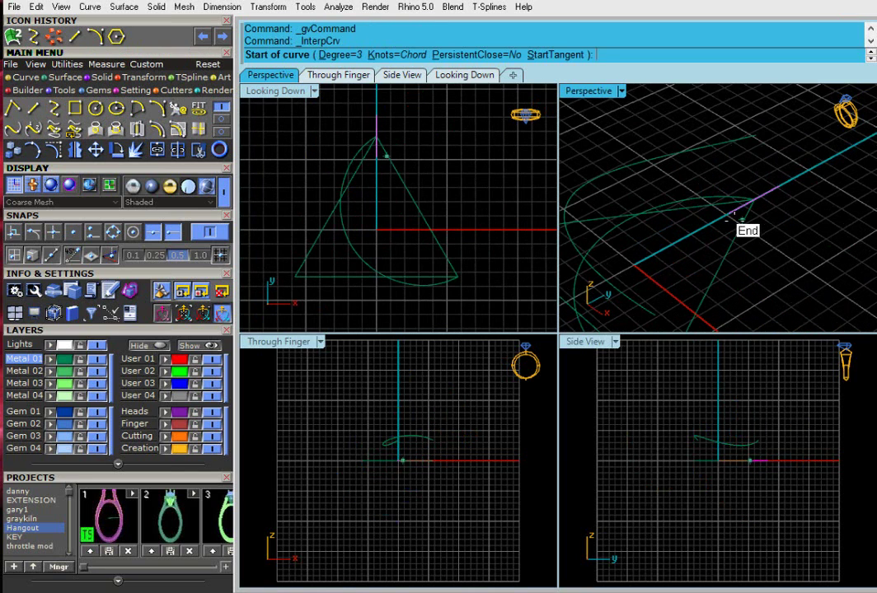
pyautogui.click(729, 214)
pyautogui.click(756, 136)
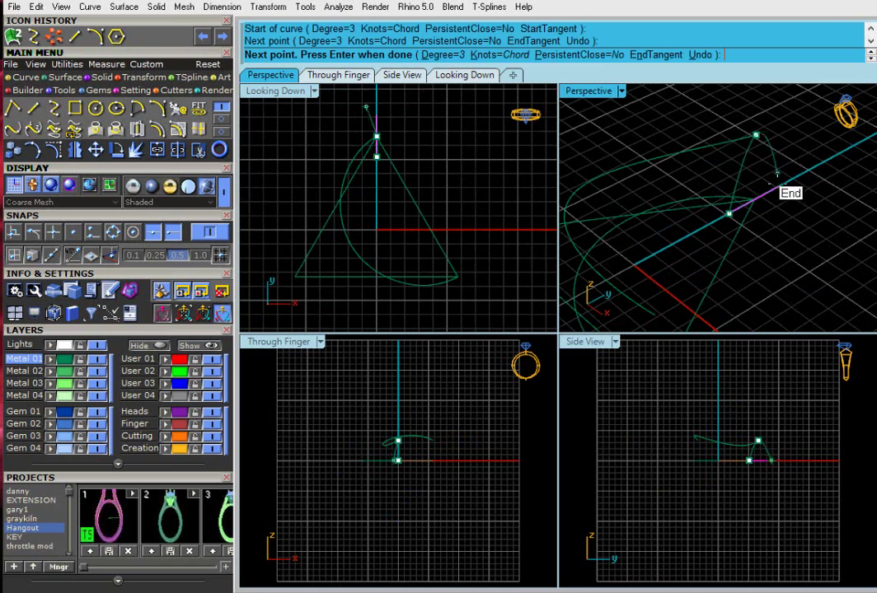
pyautogui.click(778, 186)
pyautogui.rightClick(778, 191)
pyautogui.press('Escape')
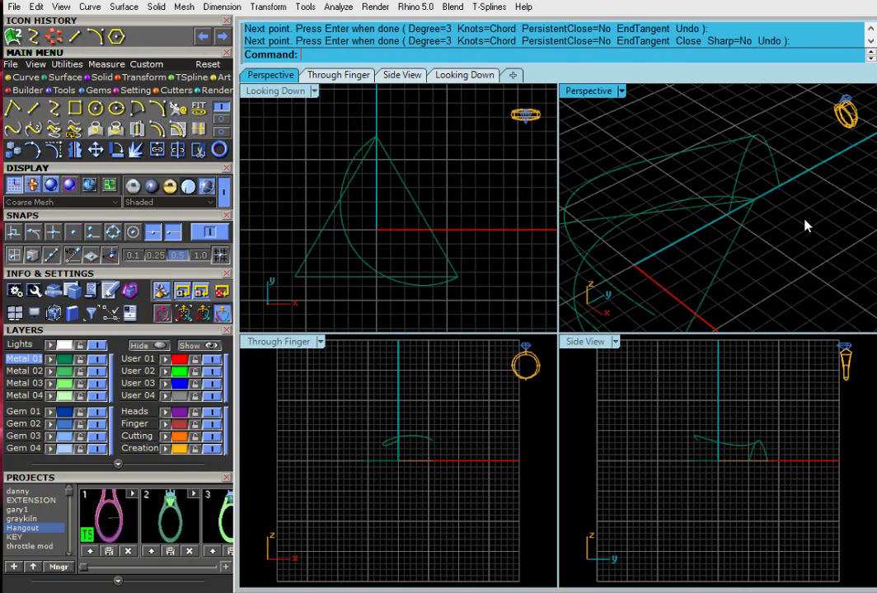
# Join the arched curve and the short base line into one closed profile, and select the profile
pyautogui.click(765, 183)
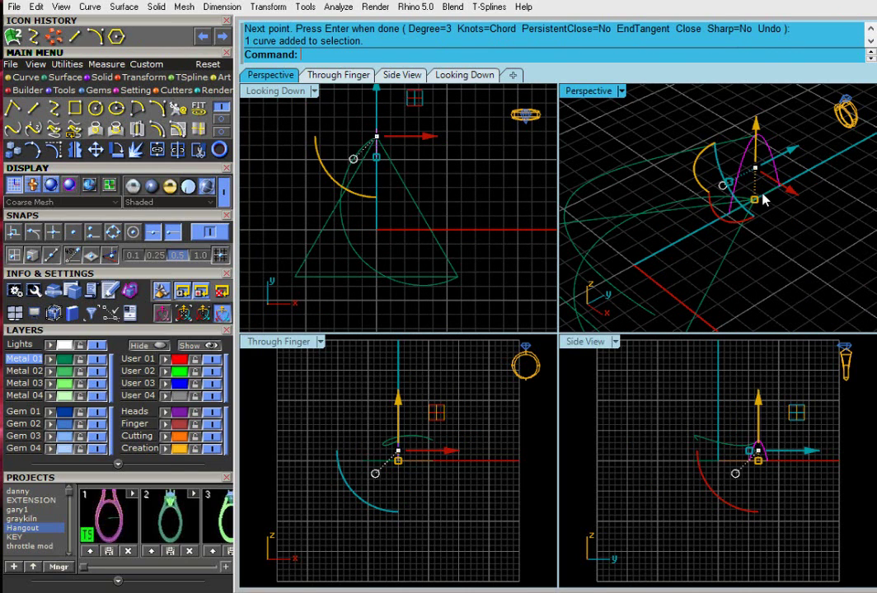
pyautogui.click(764, 198)
pyautogui.click(813, 153)
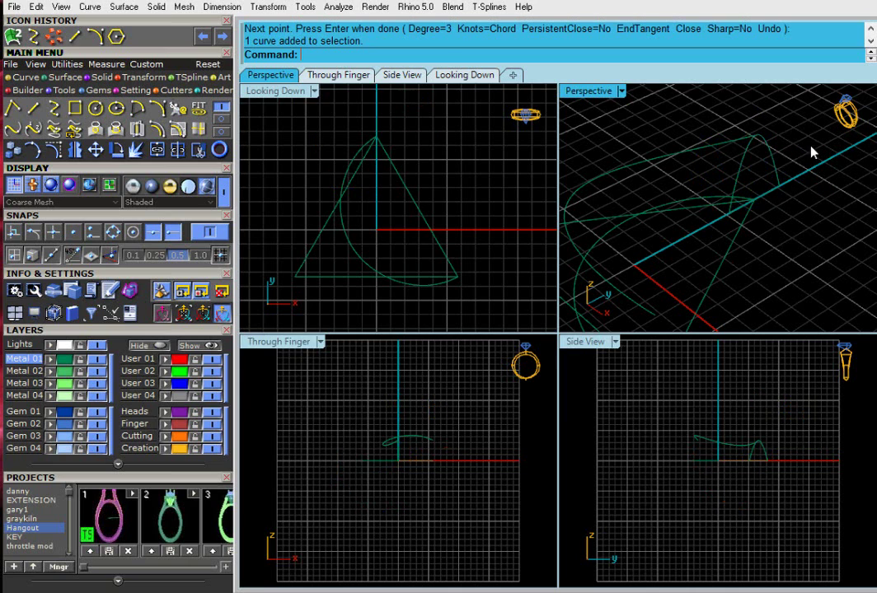
pyautogui.click(782, 182)
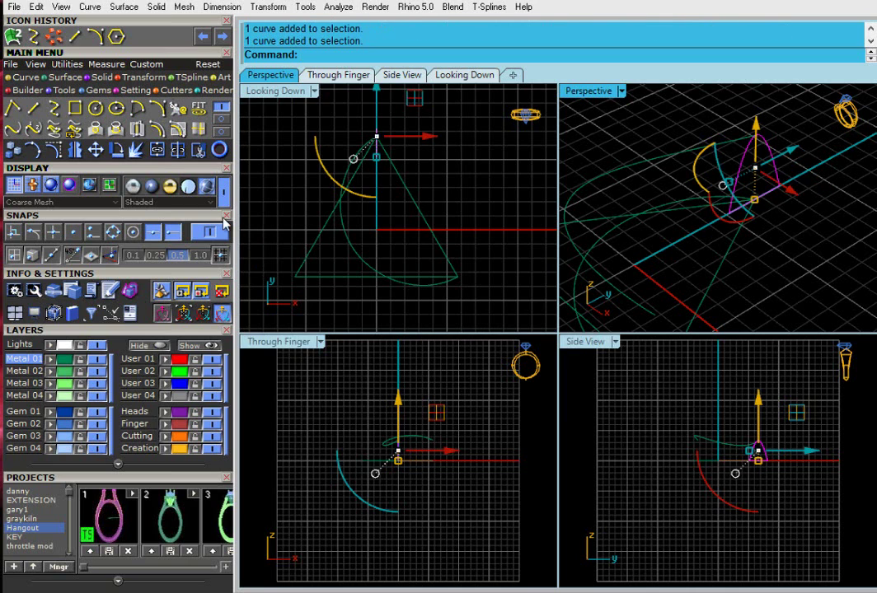
pyautogui.click(162, 149)
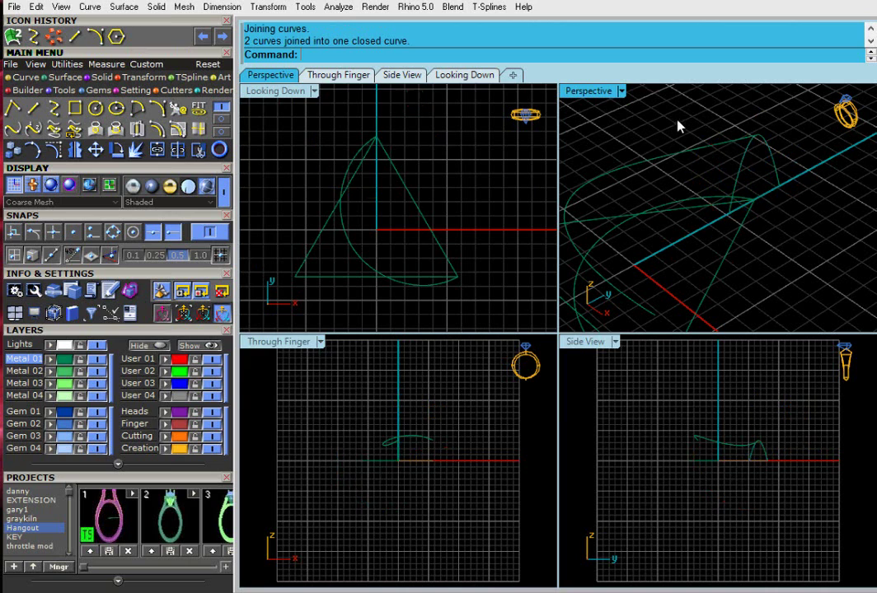
pyautogui.click(731, 183)
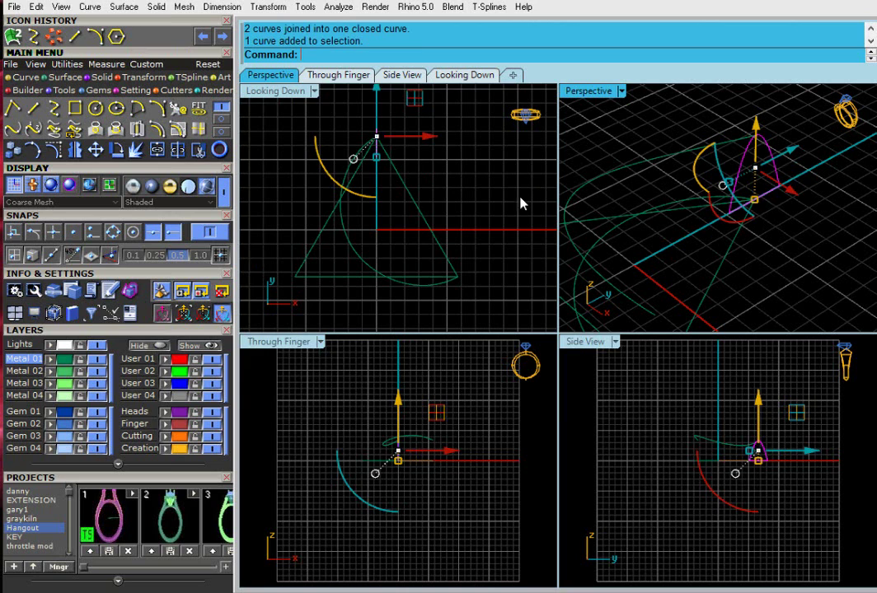
# Polar-array the selected arched profile around the triangle's center, with 3 items filling 360 degrees
pyautogui.doubleClick(280, 92)
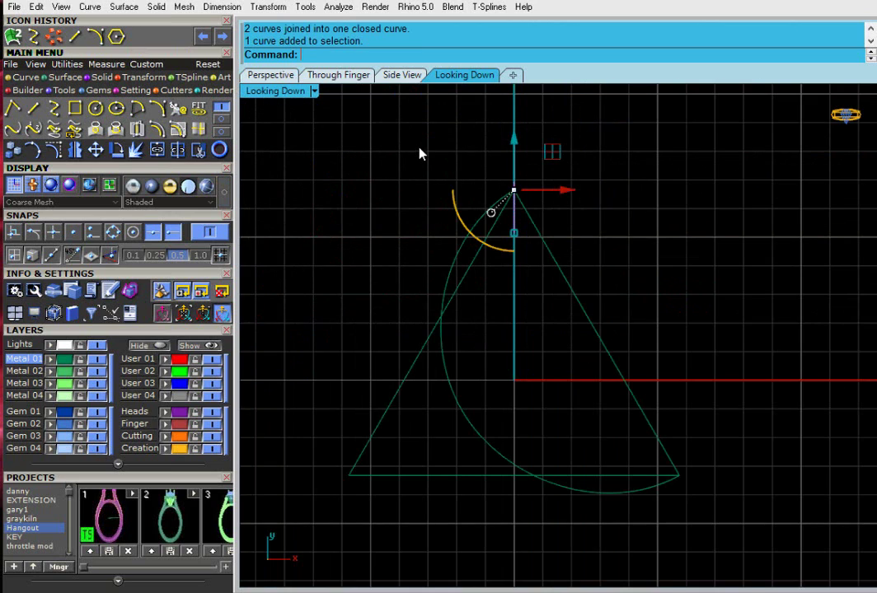
pyautogui.click(124, 7)
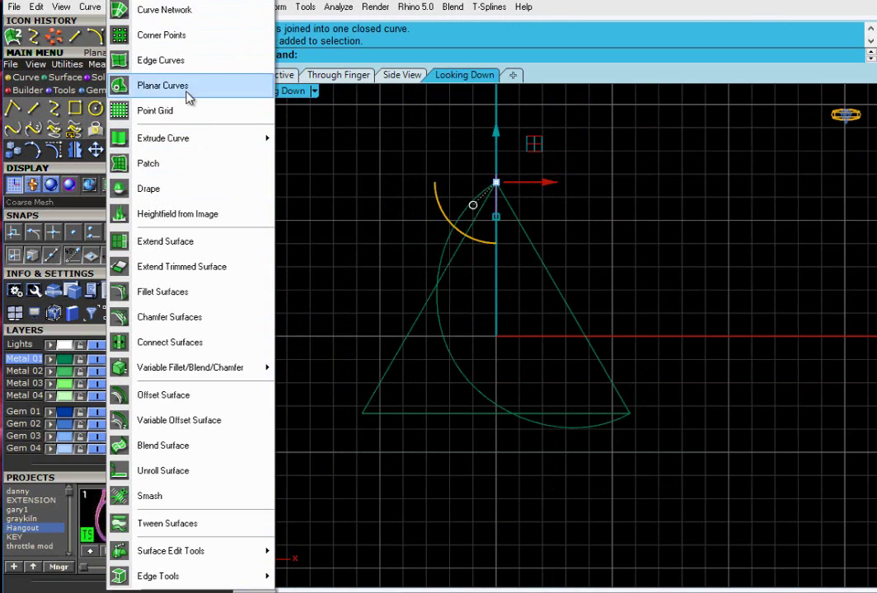
pyautogui.moveTo(254, 8)
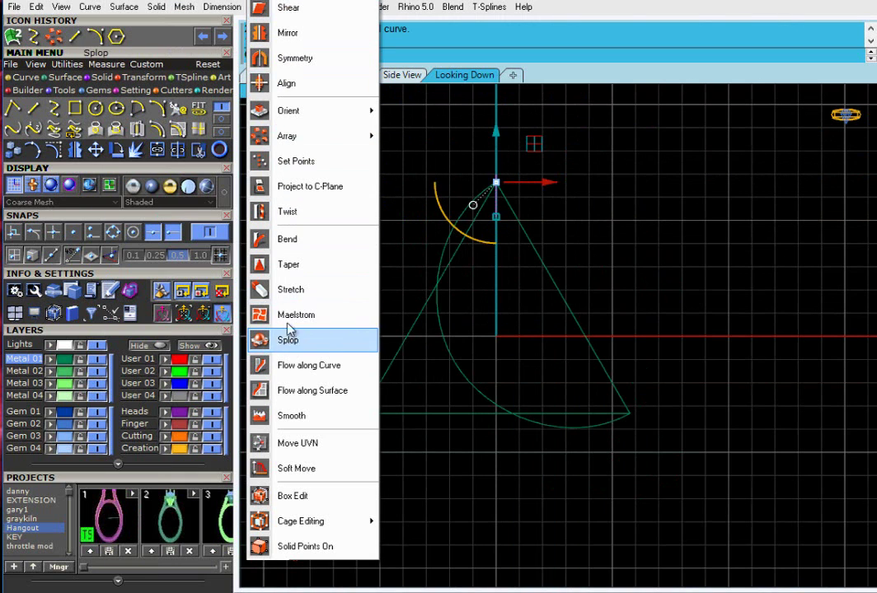
pyautogui.moveTo(356, 148)
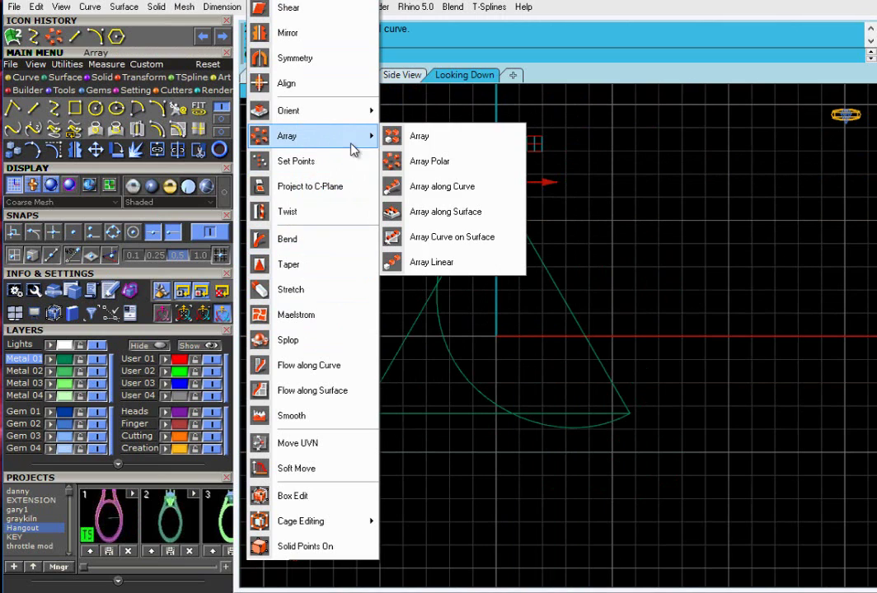
pyautogui.click(427, 161)
pyautogui.click(494, 351)
pyautogui.press('Return')
pyautogui.press('Return')
pyautogui.press('Return')
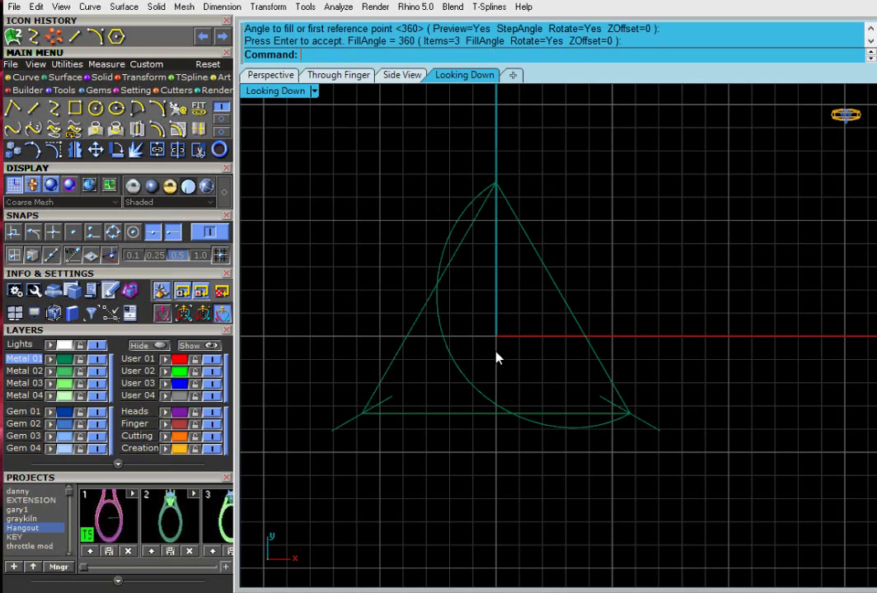
# Delete the arched profile copy at the triangle corner that the arc curves do not reach
pyautogui.doubleClick(275, 92)
pyautogui.moveTo(564, 230); pyautogui.dragTo(596, 195, button='right')
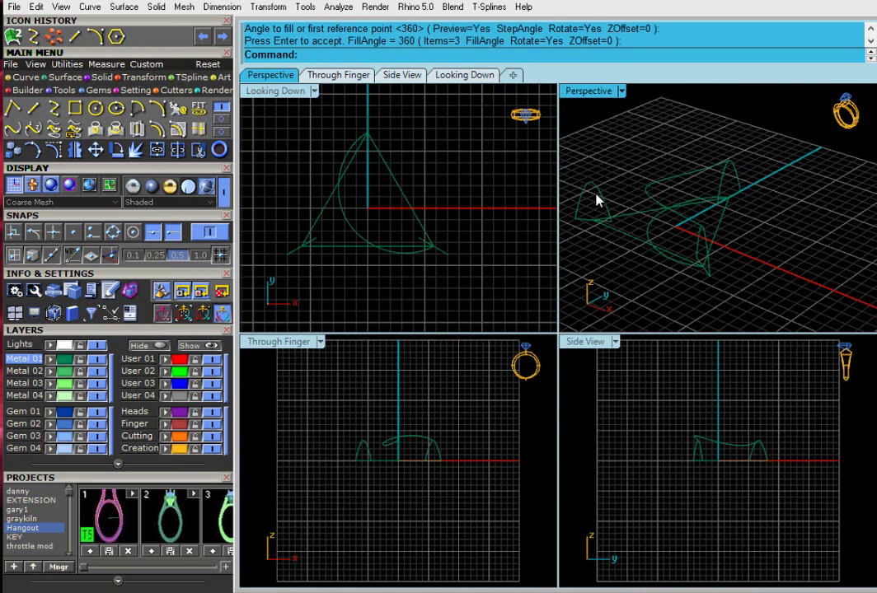
pyautogui.click(596, 199)
pyautogui.press('Delete')
# Set up a two-rail sweep with the raised and lower arcs as rails and the arched profiles at their ends as cross sections
pyautogui.moveTo(689, 203); pyautogui.dragTo(717, 206, button='right')
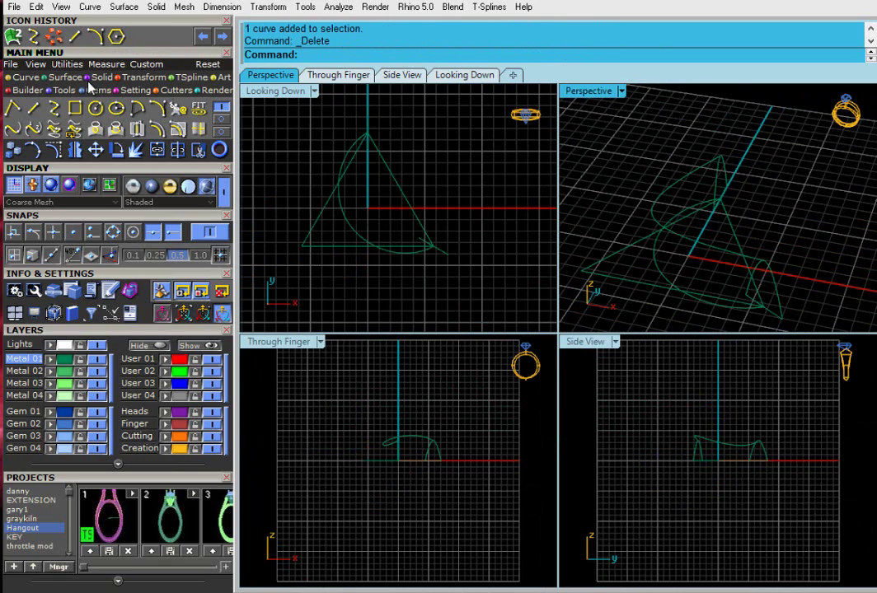
pyautogui.click(123, 7)
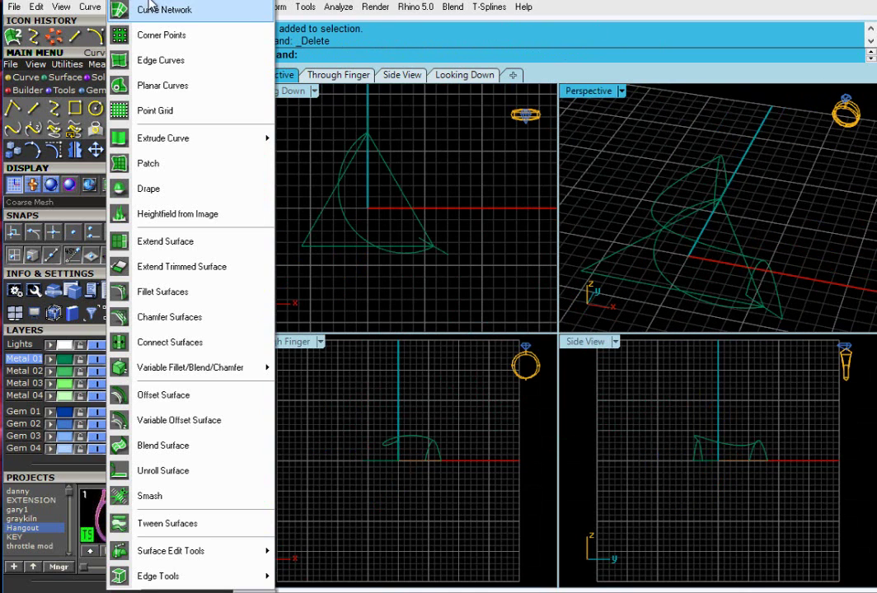
pyautogui.moveTo(149, 0)
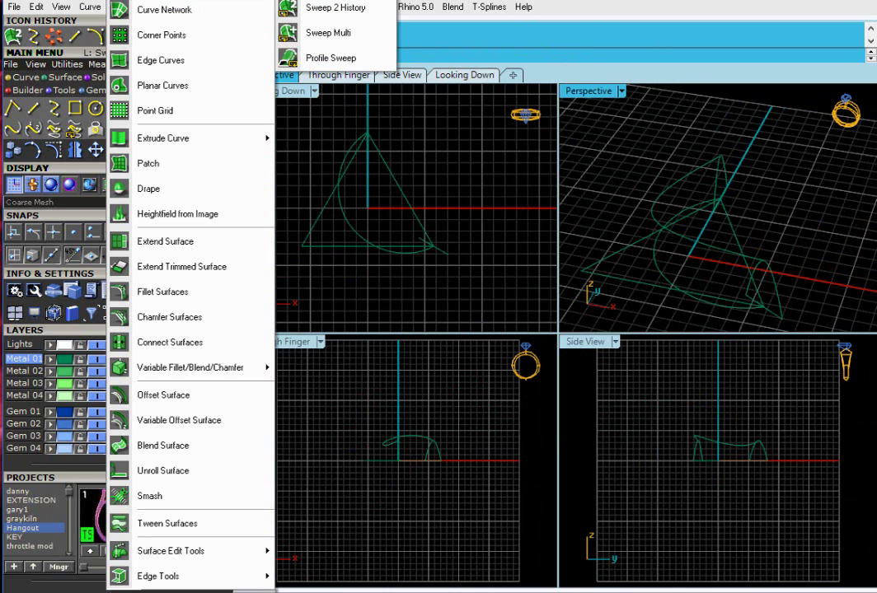
pyautogui.click(333, 8)
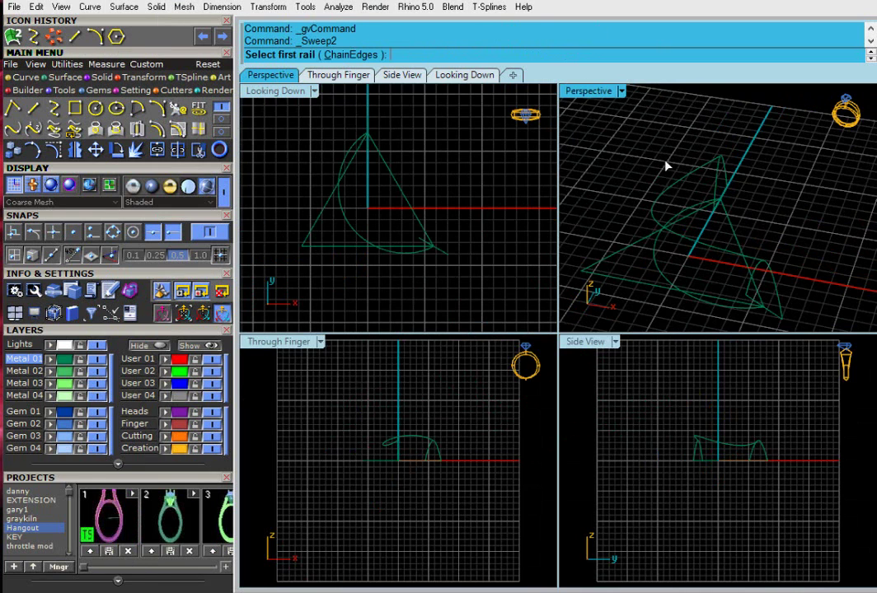
pyautogui.click(678, 185)
pyautogui.click(682, 212)
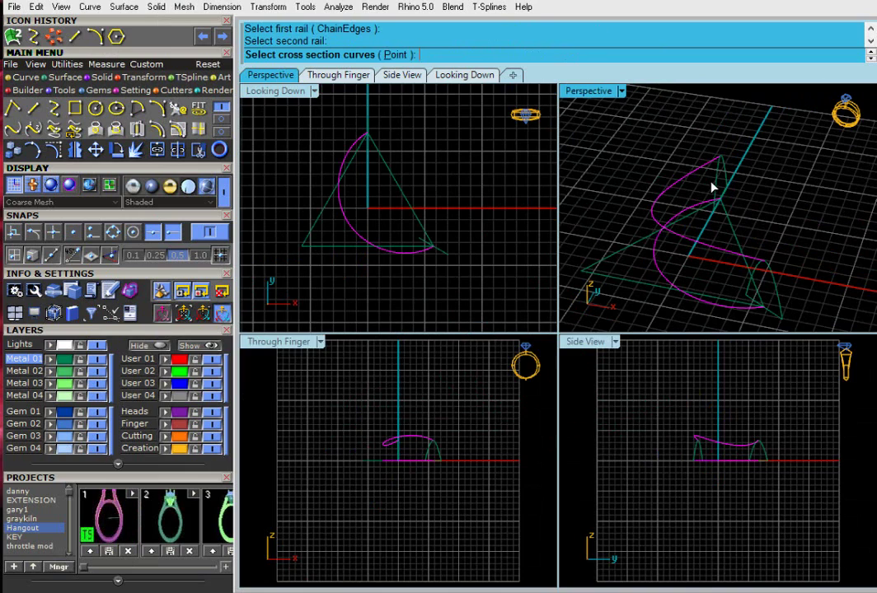
pyautogui.click(719, 191)
pyautogui.click(760, 276)
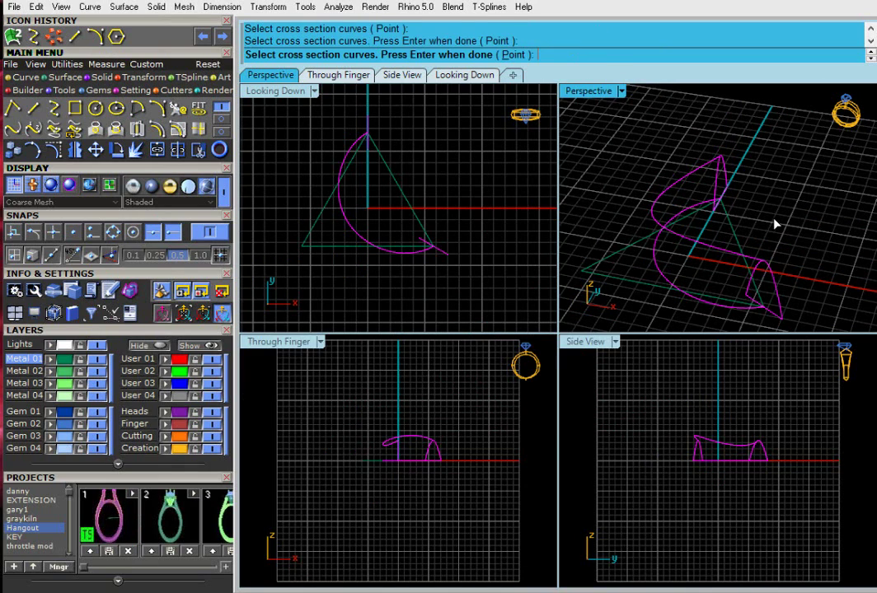
# Accept the sweep's seam points and create the surface with unsimplified cross sections and Maintain height on
pyautogui.press('Return')
pyautogui.moveTo(642, 185); pyautogui.dragTo(679, 212, button='right')
pyautogui.press('Return')
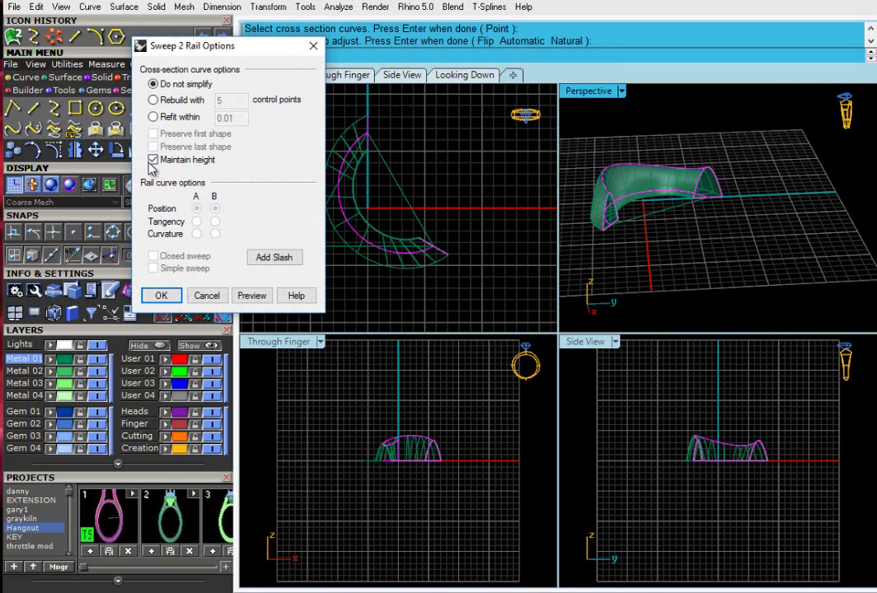
pyautogui.click(251, 295)
pyautogui.click(161, 299)
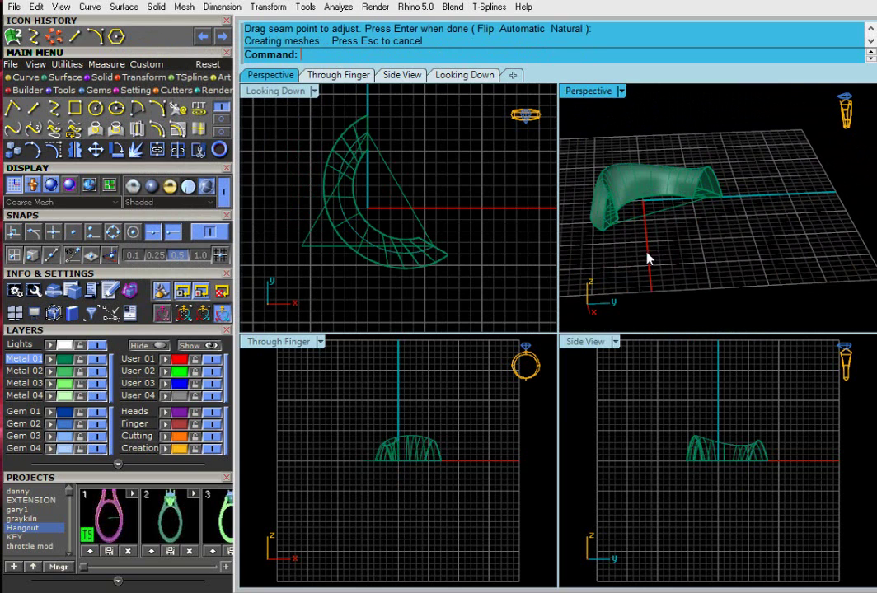
# Polar-array the swept polysurface around the origin, with 3 items filling 360 degrees
pyautogui.click(342, 221)
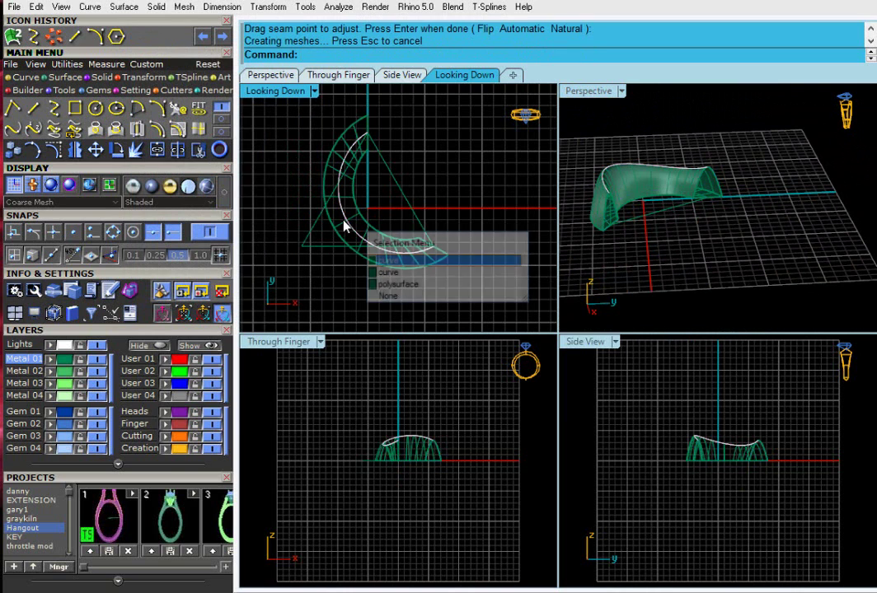
pyautogui.click(333, 161)
pyautogui.click(268, 6)
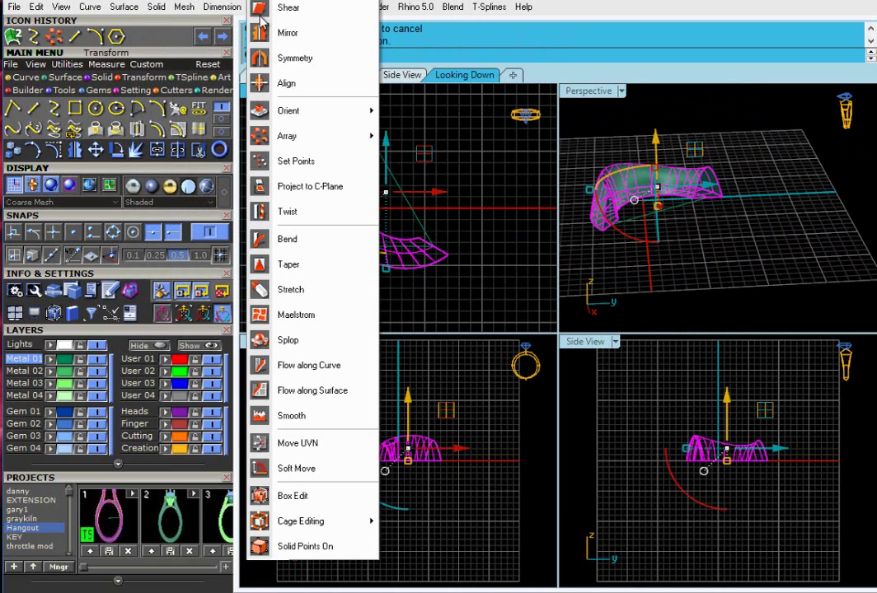
pyautogui.moveTo(305, 137)
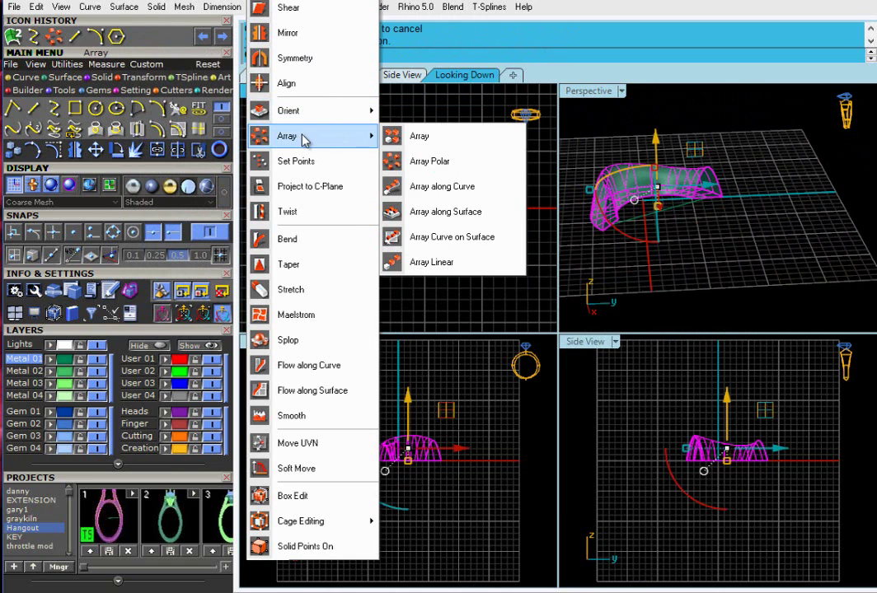
pyautogui.click(473, 156)
pyautogui.write('0')
pyautogui.press('Return')
pyautogui.press('Return')
pyautogui.press('Return')
pyautogui.press('Return')
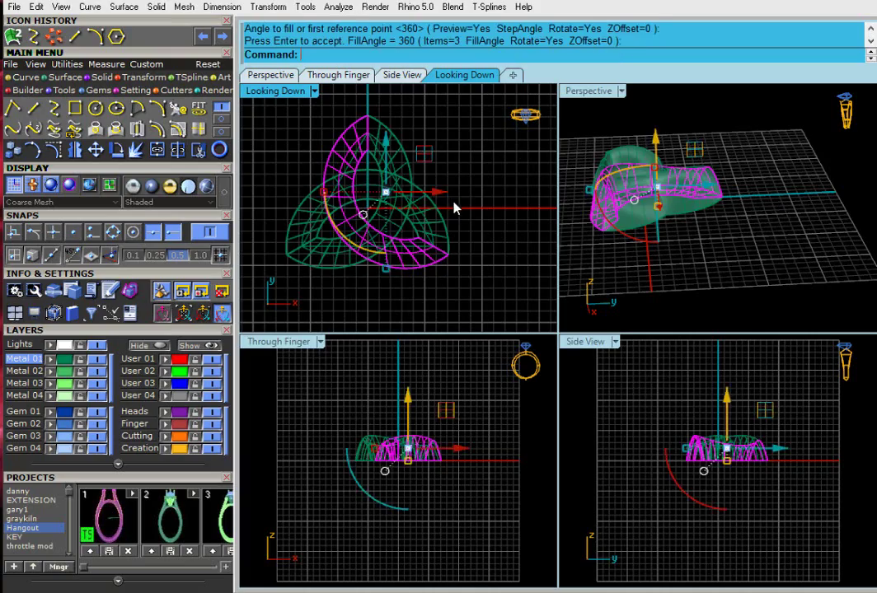
# Examine the three interlocking swept bodies in an enlarged shaded perspective and in the view from above
pyautogui.doubleClick(591, 91)
pyautogui.moveTo(590, 150); pyautogui.dragTo(554, 303, button='right')
pyautogui.scroll(6, 462, 405)
pyautogui.moveTo(462, 405); pyautogui.dragTo(428, 159, button='right')
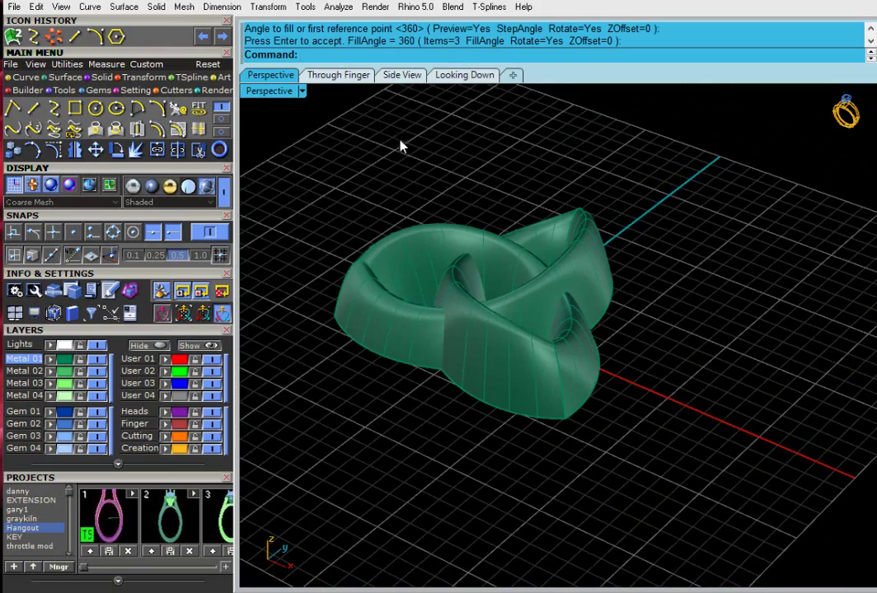
pyautogui.doubleClick(266, 96)
pyautogui.scroll(-4, 409, 178)
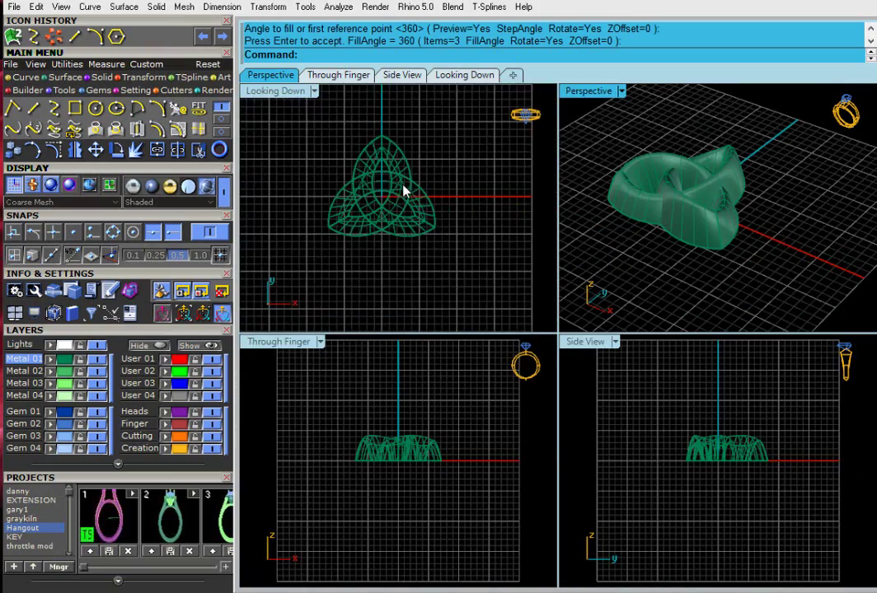
pyautogui.scroll(-2, 402, 198)
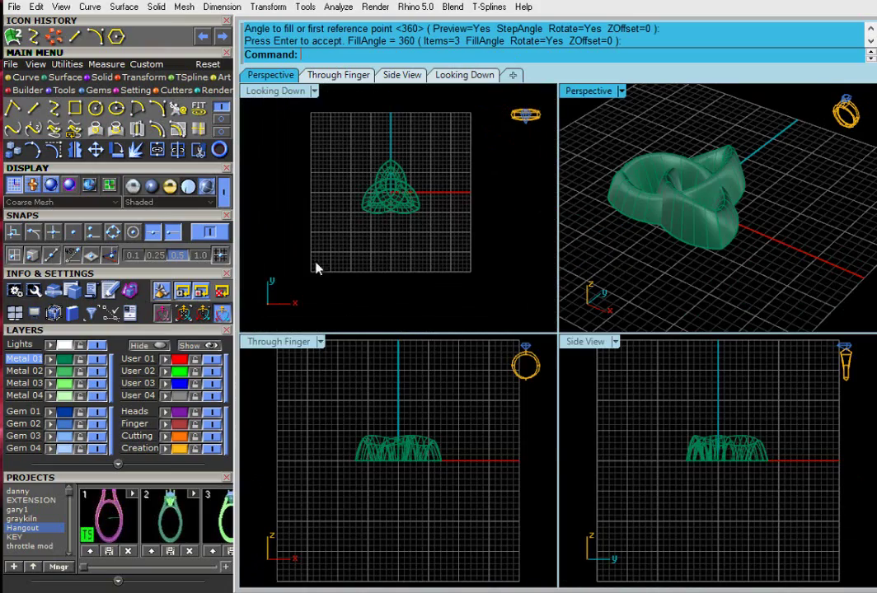
# Create a ring rail in British finger size M+1/2
pyautogui.click(62, 91)
pyautogui.click(14, 108)
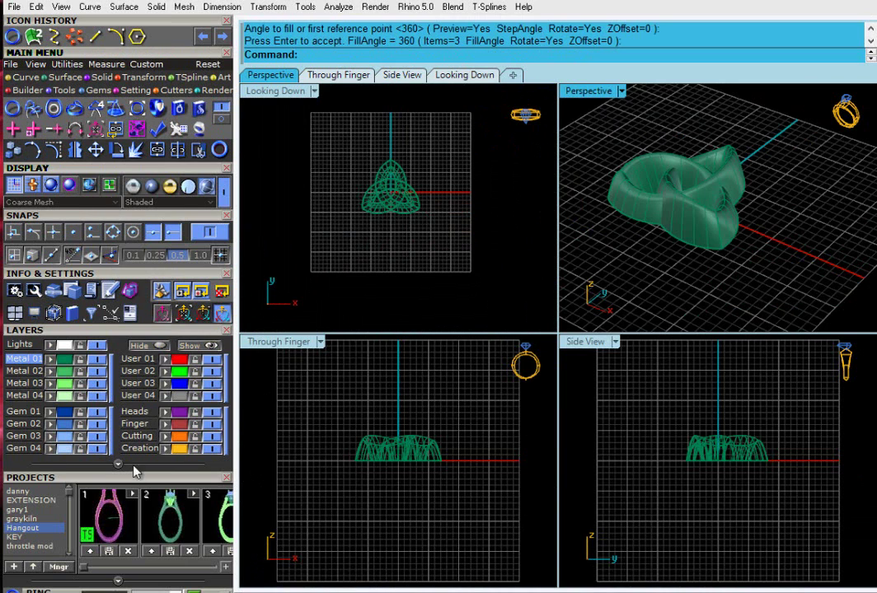
pyautogui.scroll(-5, 137, 299)
pyautogui.click(173, 370)
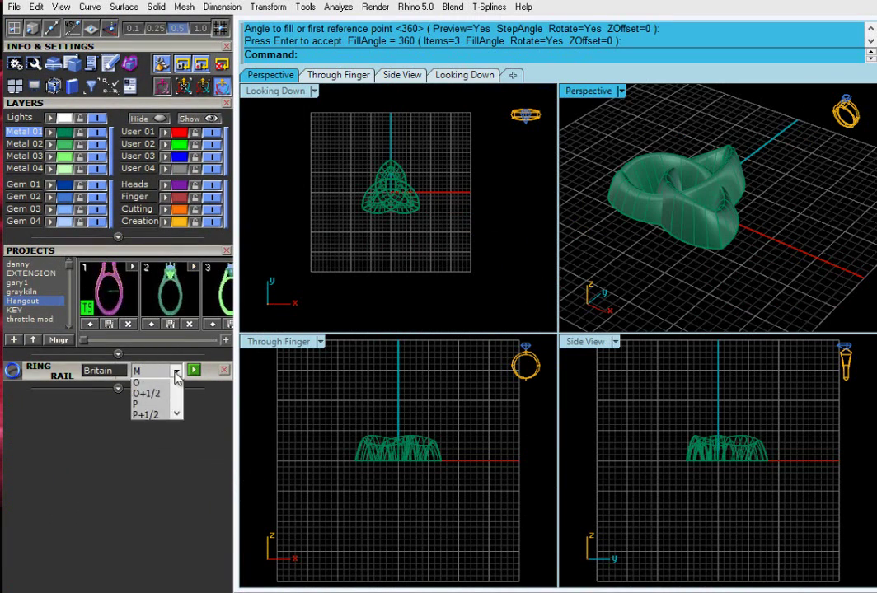
pyautogui.click(150, 398)
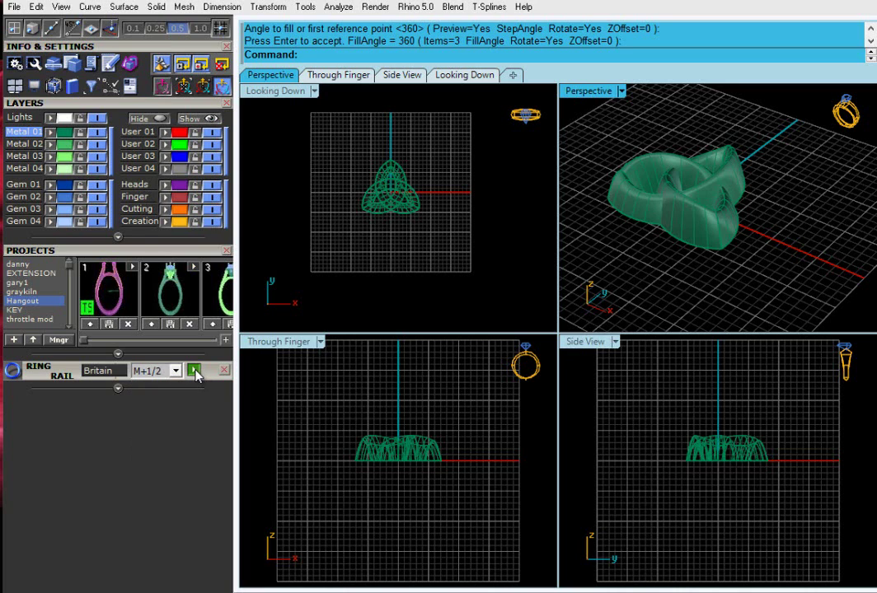
pyautogui.click(194, 370)
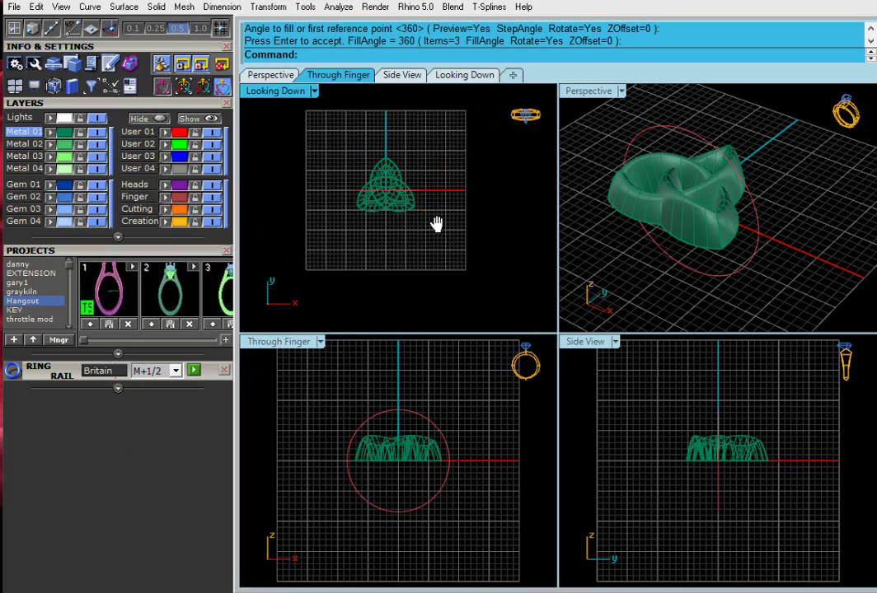
pyautogui.click(414, 188)
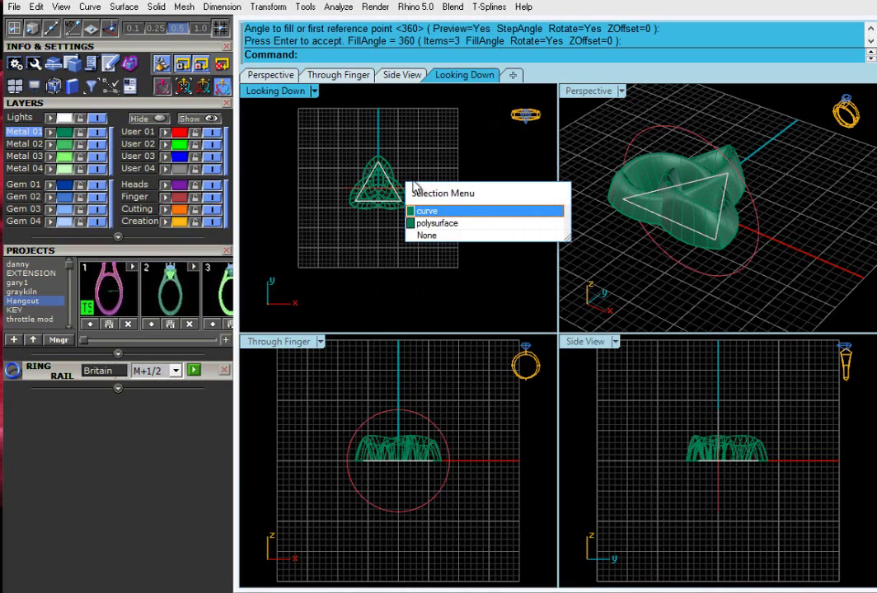
pyautogui.click(429, 163)
pyautogui.moveTo(348, 176); pyautogui.dragTo(347, 175)
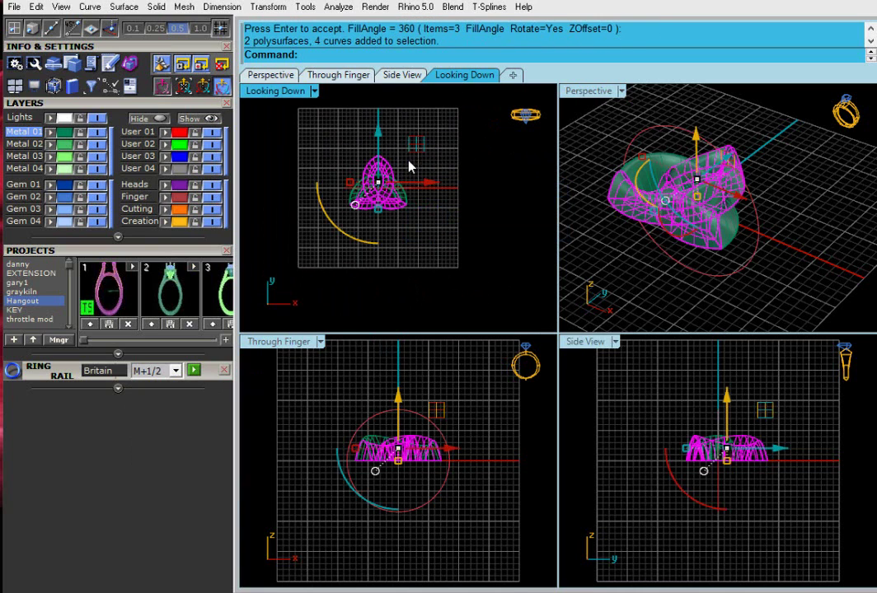
pyautogui.click(476, 253)
# Select the three swept bodies and move them together along positive Y, clear of the triangle and arc curves
pyautogui.scroll(4, 368, 196)
pyautogui.click(369, 217)
pyautogui.scroll(2, 414, 200)
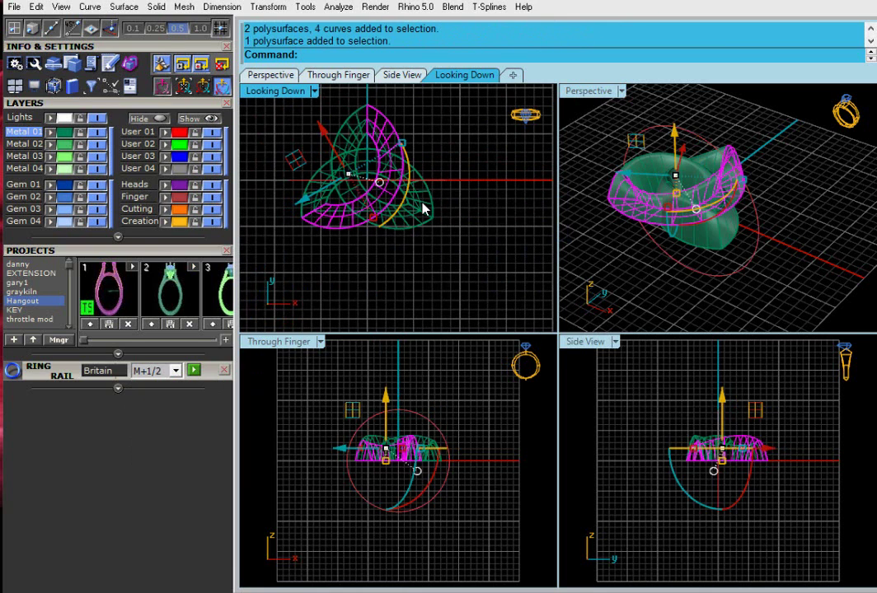
pyautogui.keyDown('shift'); pyautogui.click(409, 206); pyautogui.keyUp('shift')
pyautogui.keyDown('shift'); pyautogui.click(357, 133); pyautogui.keyUp('shift')
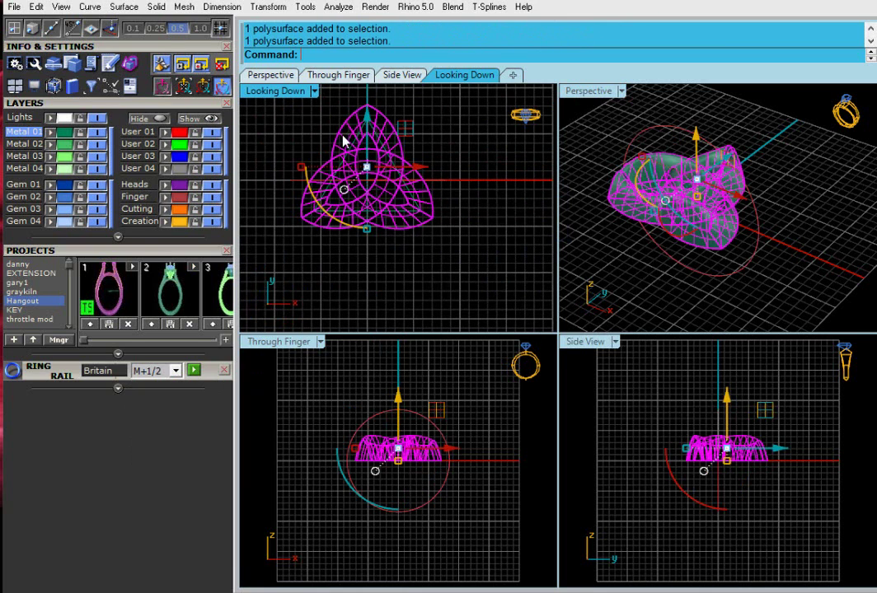
pyautogui.scroll(-4, 390, 194)
pyautogui.scroll(-2, 388, 190)
pyautogui.moveTo(395, 191); pyautogui.dragTo(407, 270, button='right')
pyautogui.moveTo(391, 207); pyautogui.dragTo(394, 123)
pyautogui.click(453, 238)
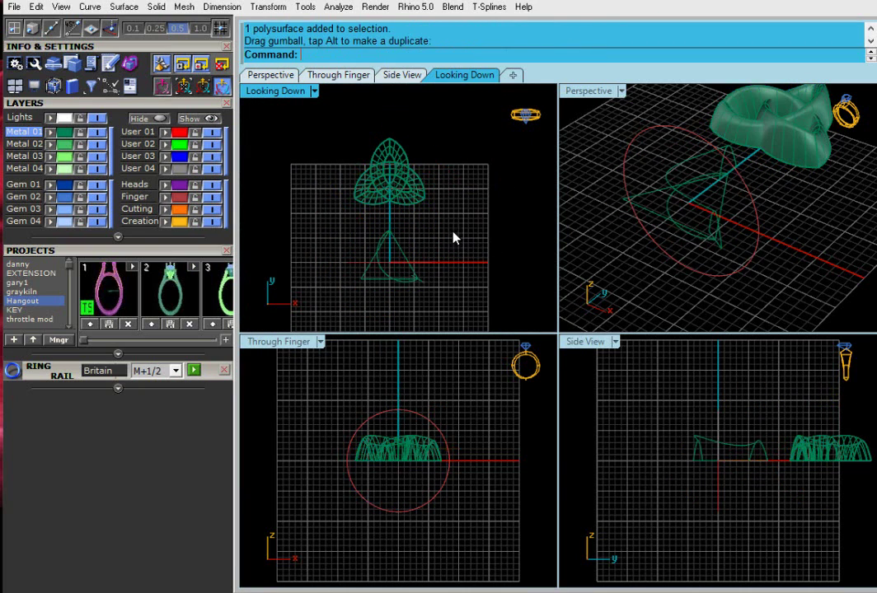
# Combine the three moved swept bodies into one closed polysurface
pyautogui.moveTo(325, 130); pyautogui.dragTo(461, 209)
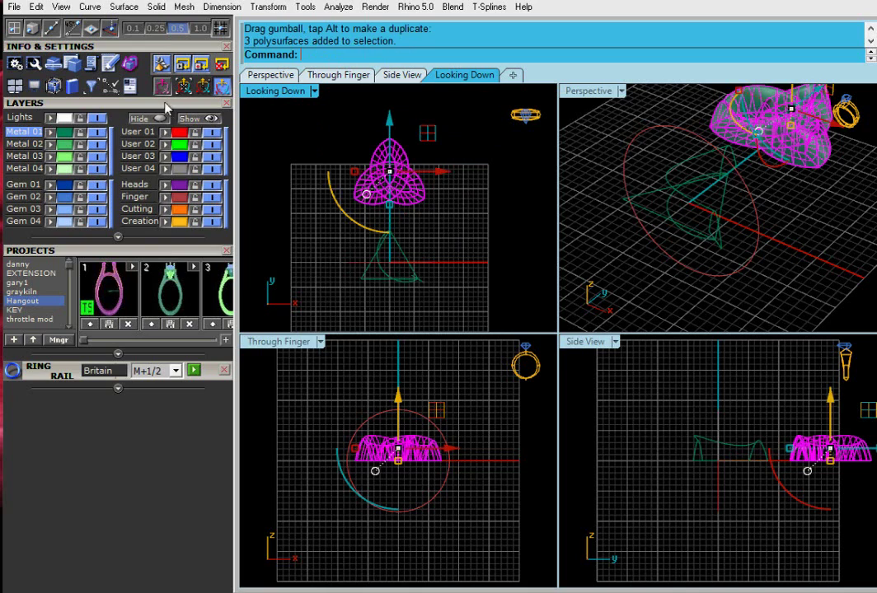
pyautogui.scroll(5, 148, 253)
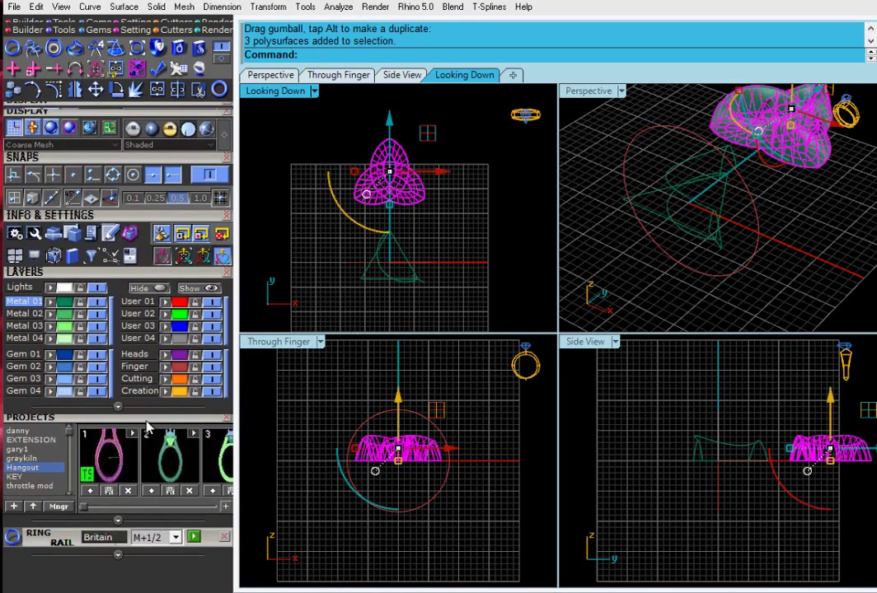
pyautogui.click(157, 144)
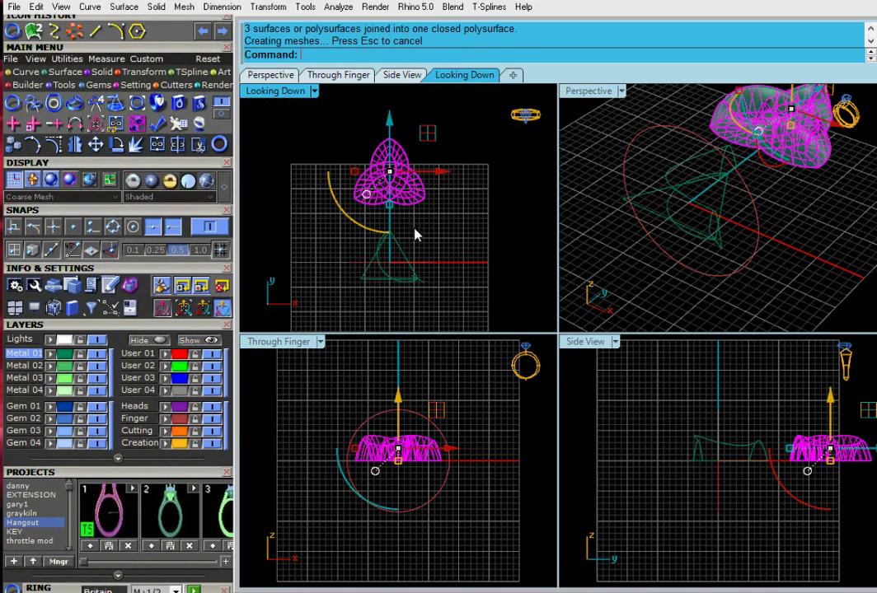
# Hide the triangle, the arcs, the arched profiles and the ring rail
pyautogui.click(462, 238)
pyautogui.moveTo(341, 266); pyautogui.dragTo(340, 265)
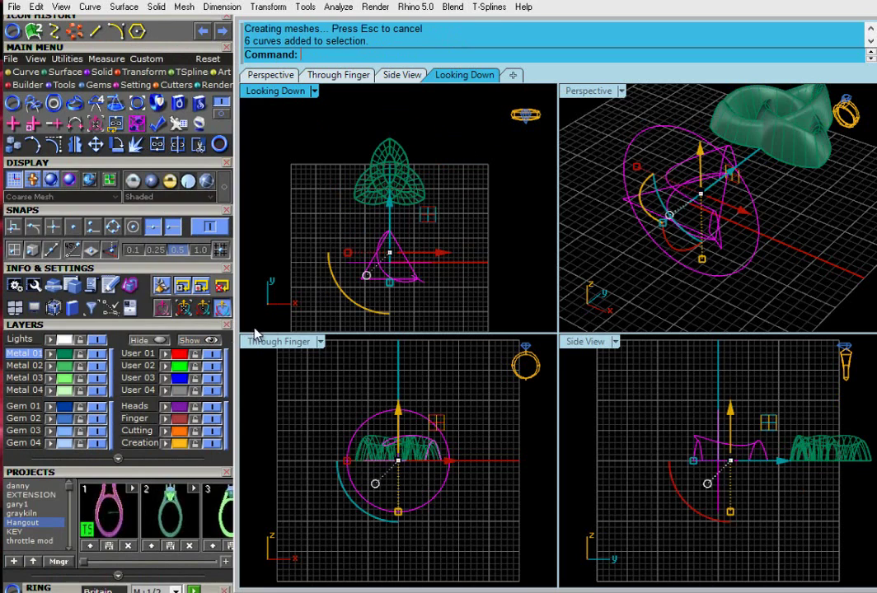
pyautogui.click(159, 340)
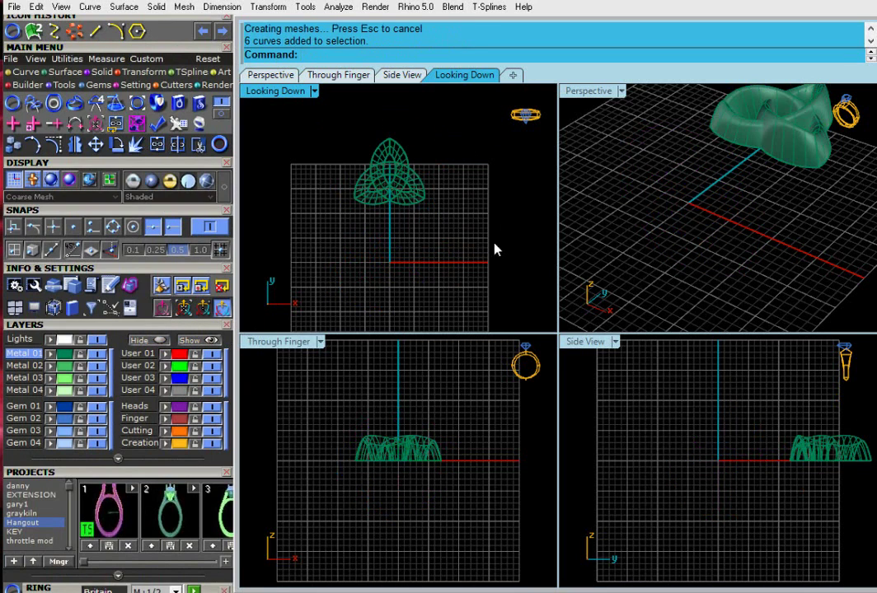
# Undo the last hide, then hide only the triangle, arcs and arched profiles, keeping the ring rail shown
pyautogui.scroll(-2, 437, 246)
pyautogui.hotkey('ctrl', 'z')
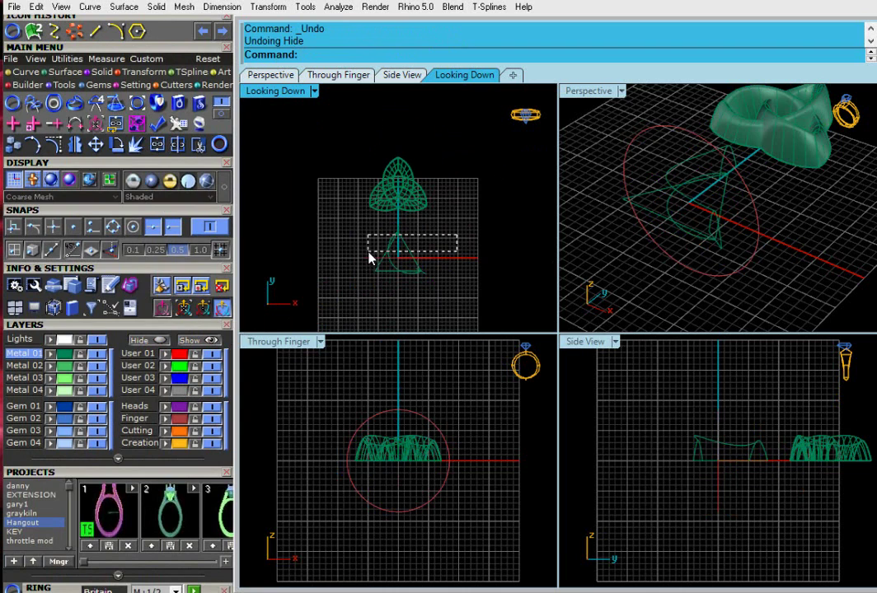
pyautogui.moveTo(370, 258); pyautogui.dragTo(368, 256)
pyautogui.scroll(2, 426, 283)
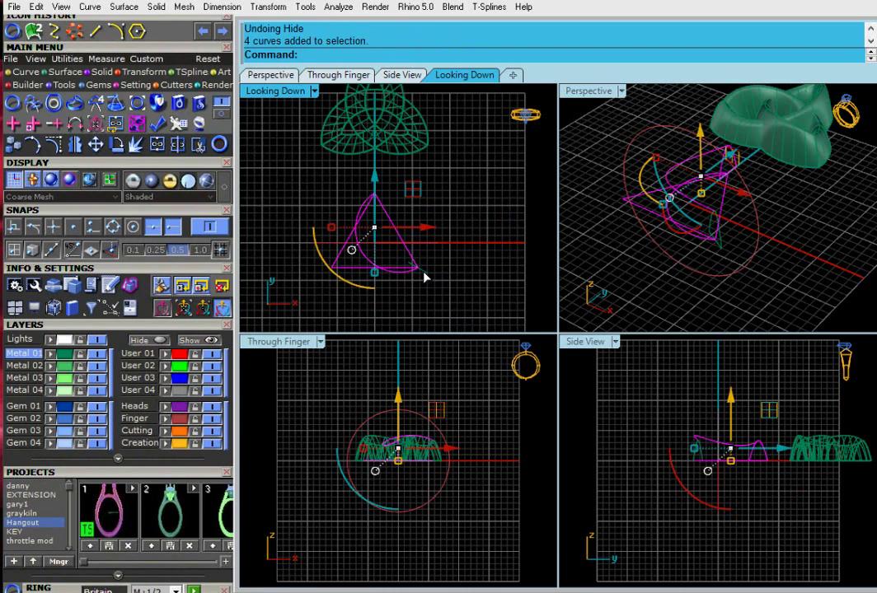
pyautogui.keyDown('shift'); pyautogui.click(428, 281); pyautogui.keyUp('shift')
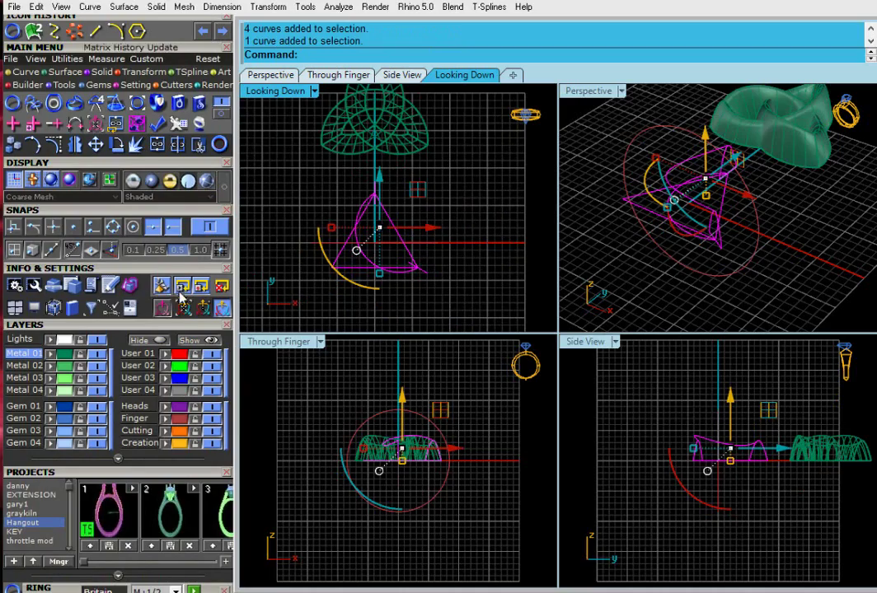
pyautogui.click(140, 340)
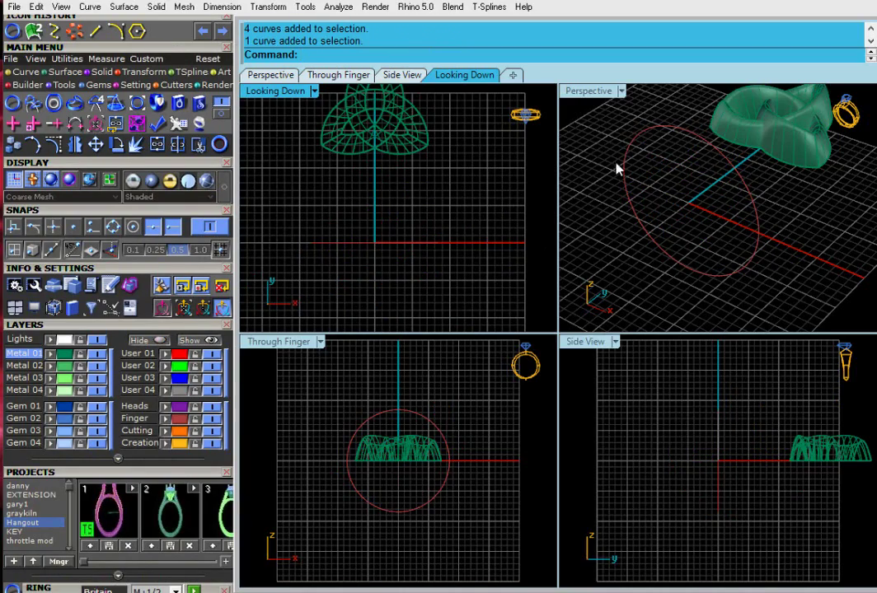
# Measure the ring rail's length and copy the measured value
pyautogui.doubleClick(588, 90)
pyautogui.scroll(-3, 569, 243)
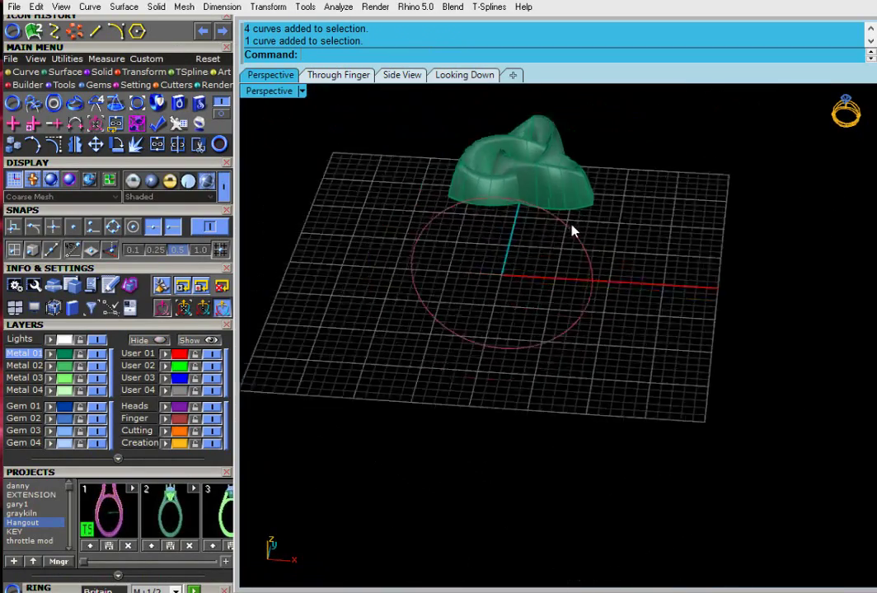
pyautogui.scroll(3, 563, 251)
pyautogui.click(654, 290)
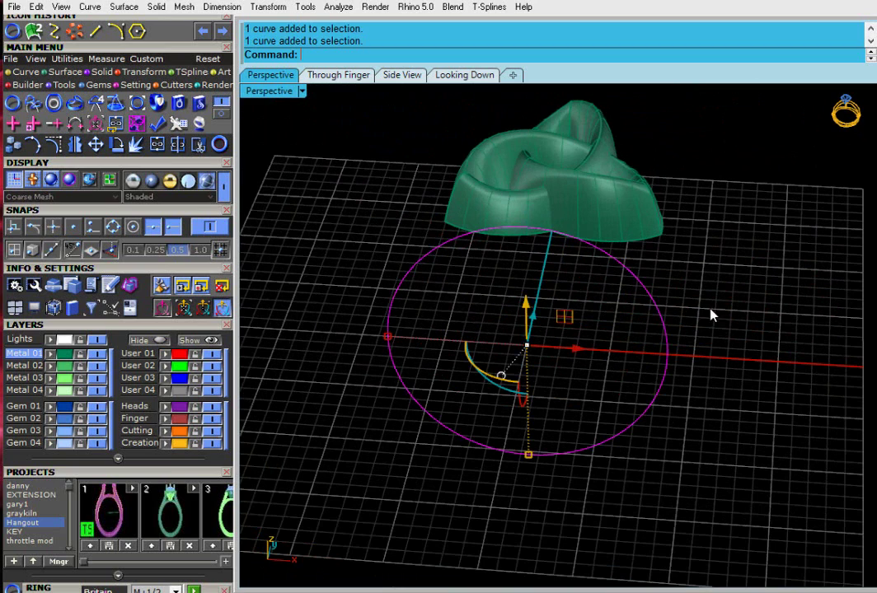
pyautogui.write('Len')
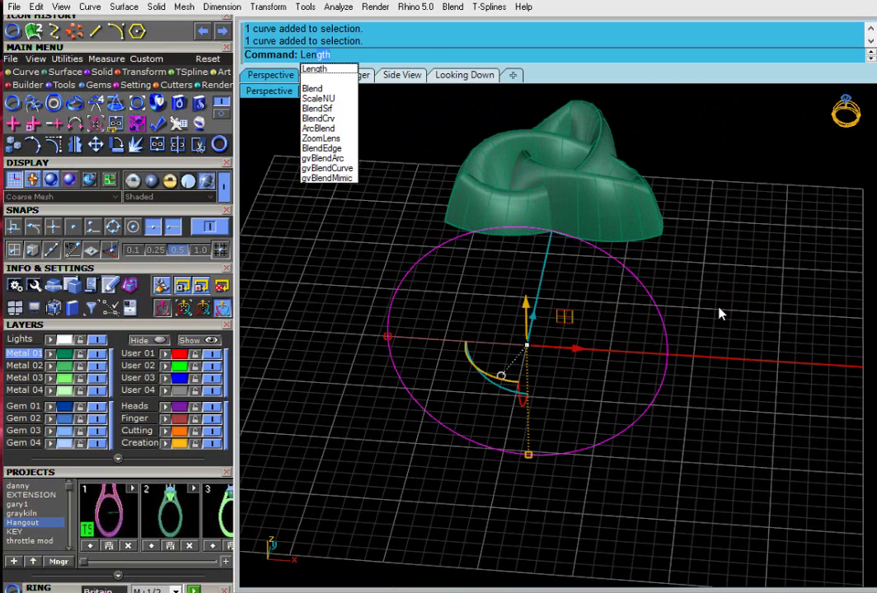
pyautogui.write('gth')
pyautogui.press('Return')
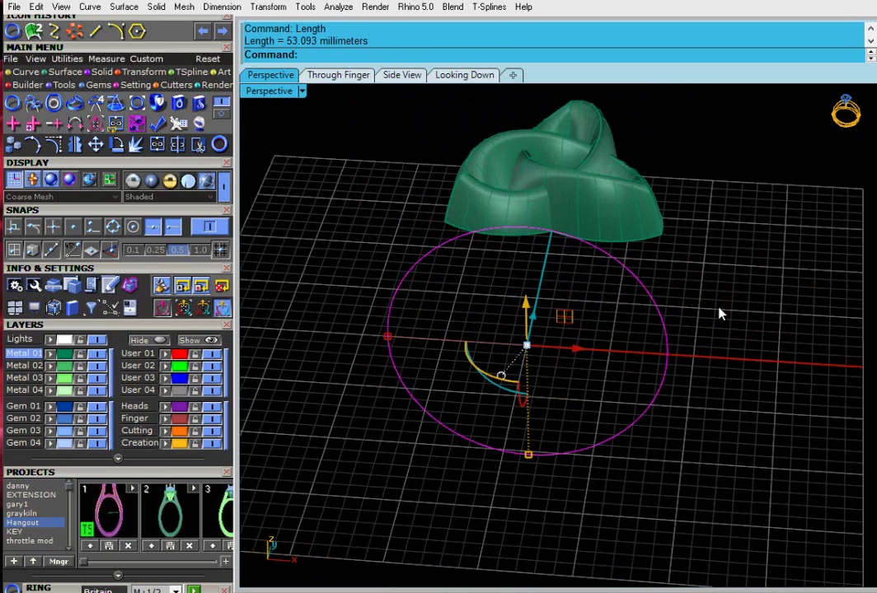
pyautogui.moveTo(317, 42); pyautogui.dragTo(285, 43)
pyautogui.rightClick(290, 49)
pyautogui.click(282, 69)
# Draw a straight line 53.093 mm long parallel to the X axis, beyond the knot in positive Y, using the copied length
pyautogui.doubleClick(264, 91)
pyautogui.scroll(-4, 312, 155)
pyautogui.moveTo(360, 209); pyautogui.dragTo(385, 340, button='right')
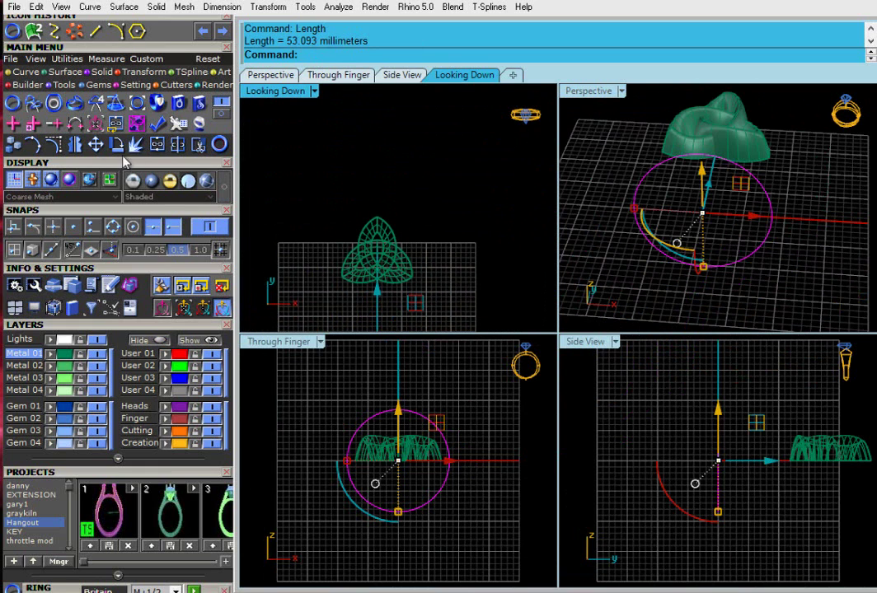
pyautogui.click(28, 74)
pyautogui.click(32, 103)
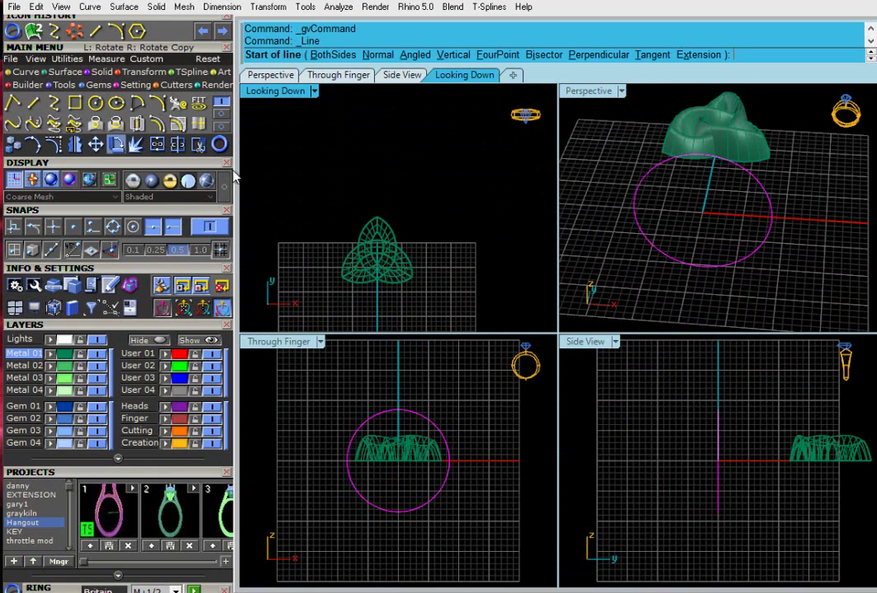
pyautogui.click(282, 178)
pyautogui.scroll(-1, 300, 178)
pyautogui.scroll(-1, 298, 178)
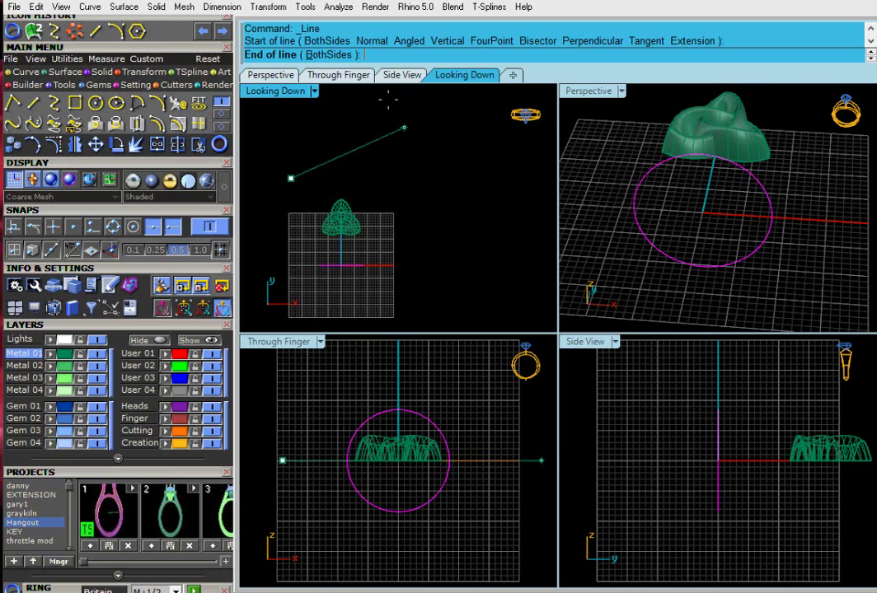
pyautogui.rightClick(377, 57)
pyautogui.click(413, 136)
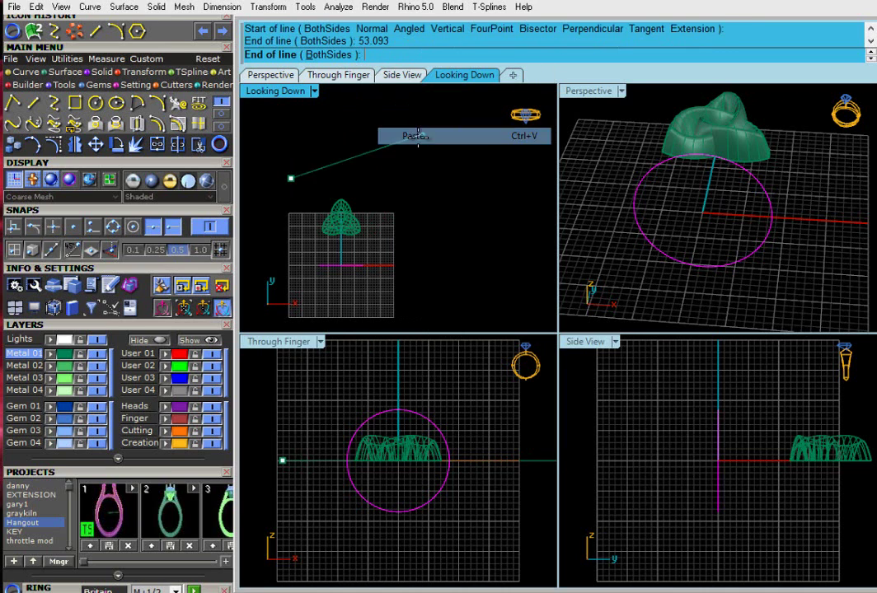
pyautogui.scroll(-2, 437, 183)
pyautogui.moveTo(468, 180); pyautogui.dragTo(335, 181, button='right')
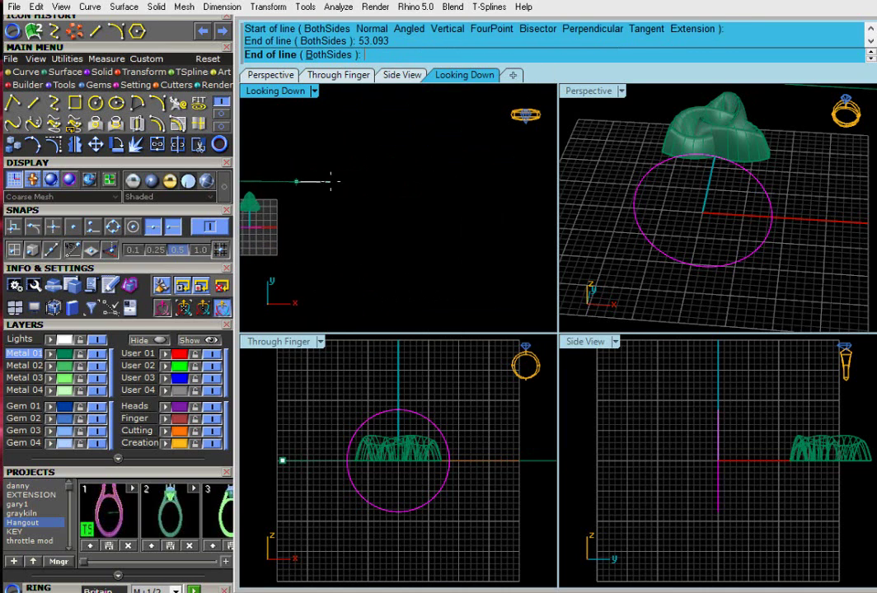
pyautogui.click(466, 183)
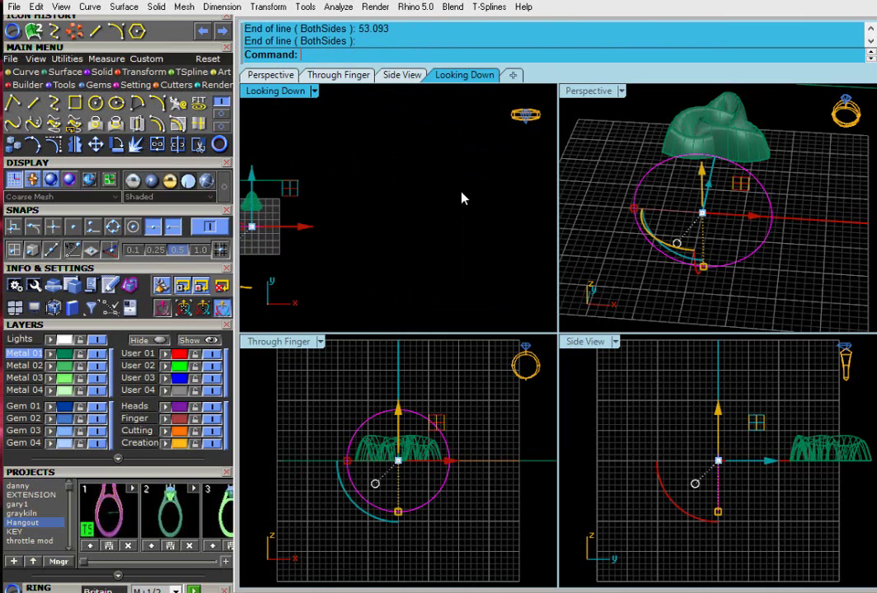
pyautogui.click(415, 225)
pyautogui.scroll(-7, 423, 206)
pyautogui.scroll(5, 359, 202)
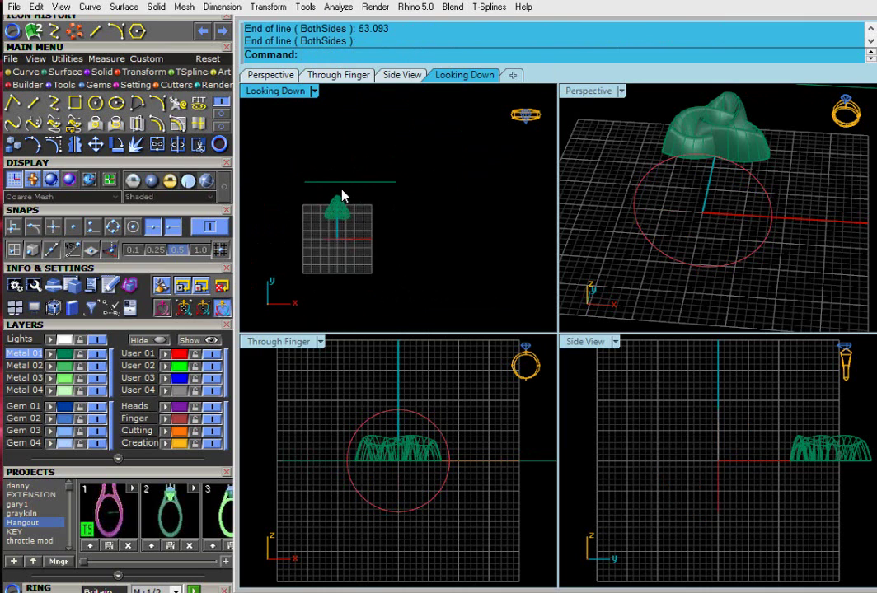
pyautogui.scroll(-2, 359, 182)
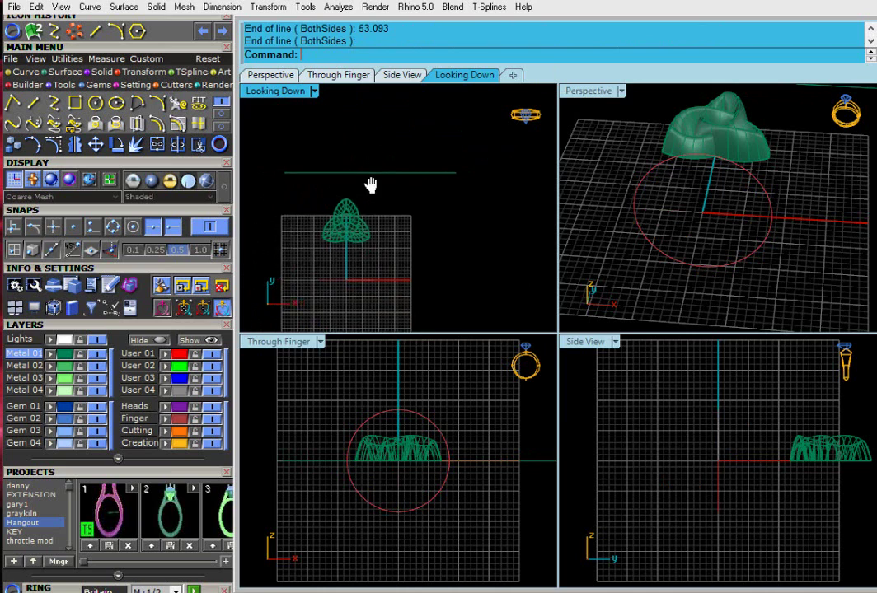
pyautogui.press('Left')
pyautogui.click(367, 174)
pyautogui.press('Escape')
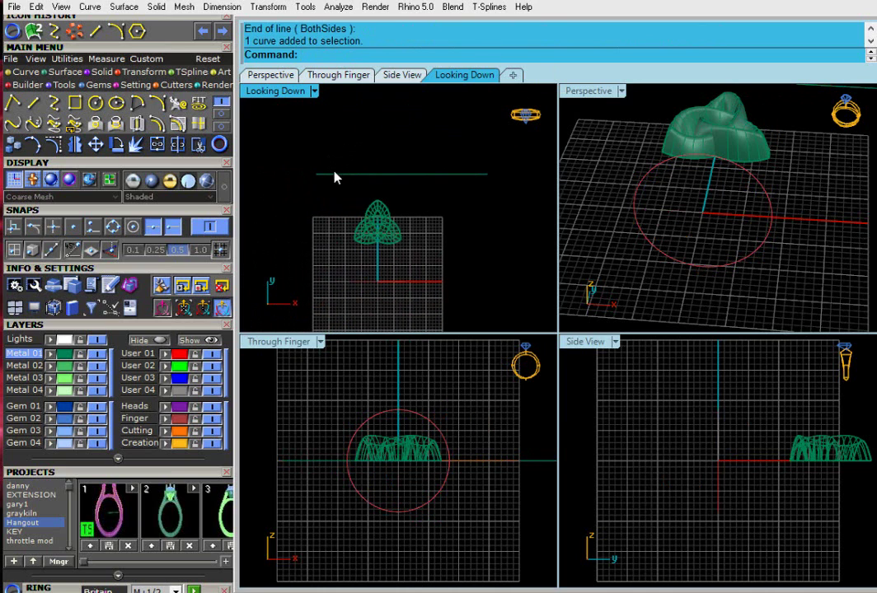
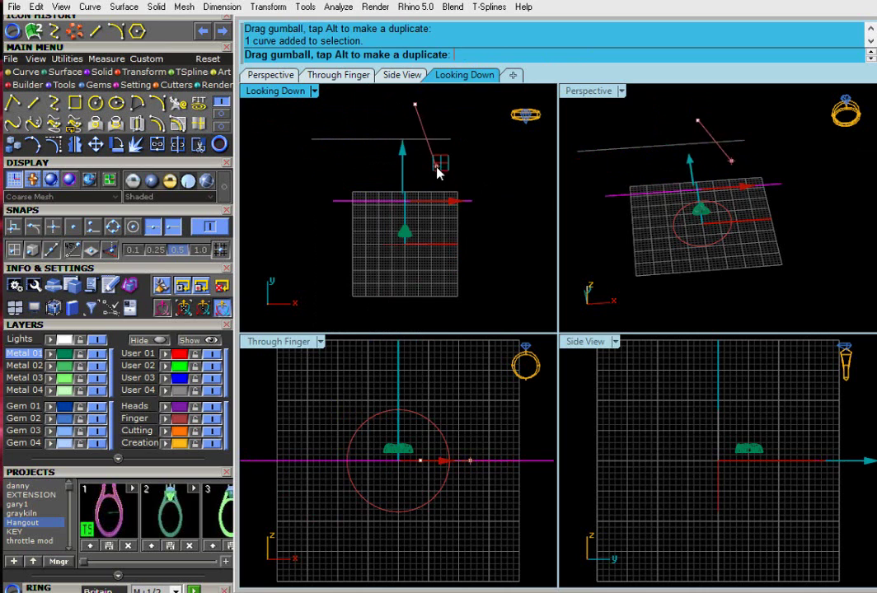
# Move the straight line along negative Y, closer to the knot
pyautogui.click(454, 247)
pyautogui.scroll(2, 423, 257)
pyautogui.moveTo(413, 235); pyautogui.dragTo(422, 269, button='right')
pyautogui.scroll(2, 416, 272)
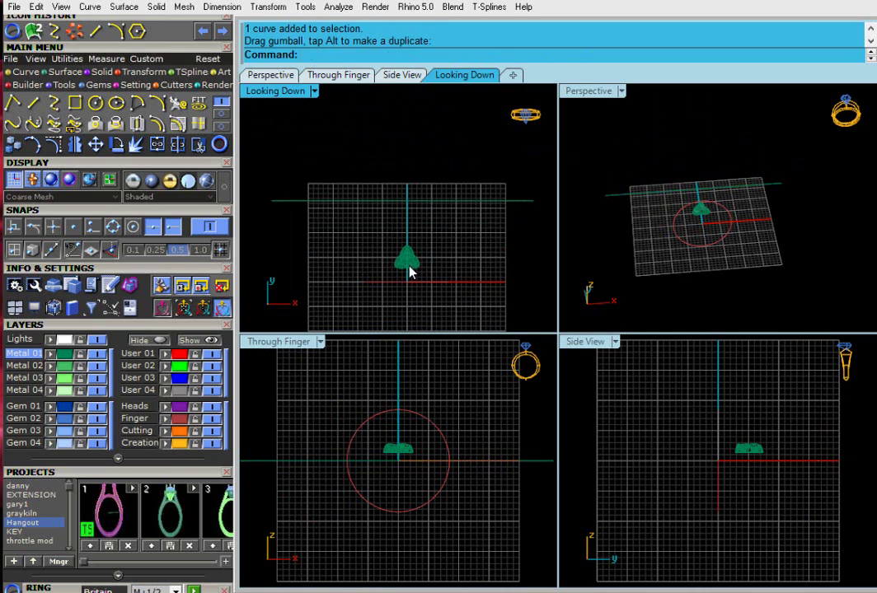
pyautogui.click(404, 261)
pyautogui.moveTo(466, 265); pyautogui.dragTo(444, 269)
pyautogui.hotkey('ctrl', 'z')
pyautogui.click(451, 286)
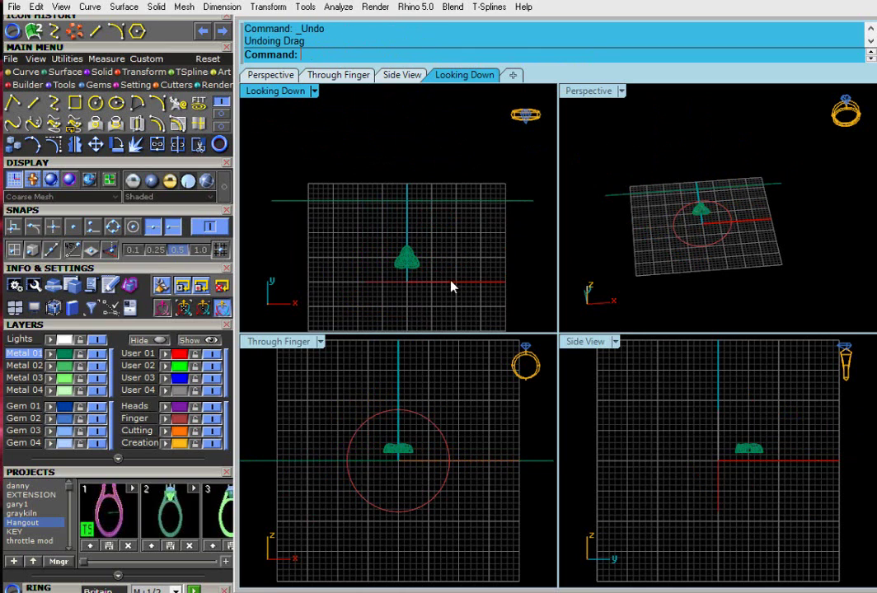
# Move the knot a short distance along negative X, off the centre of the Y axis
pyautogui.click(412, 266)
pyautogui.moveTo(455, 264); pyautogui.dragTo(448, 264)
pyautogui.click(448, 282)
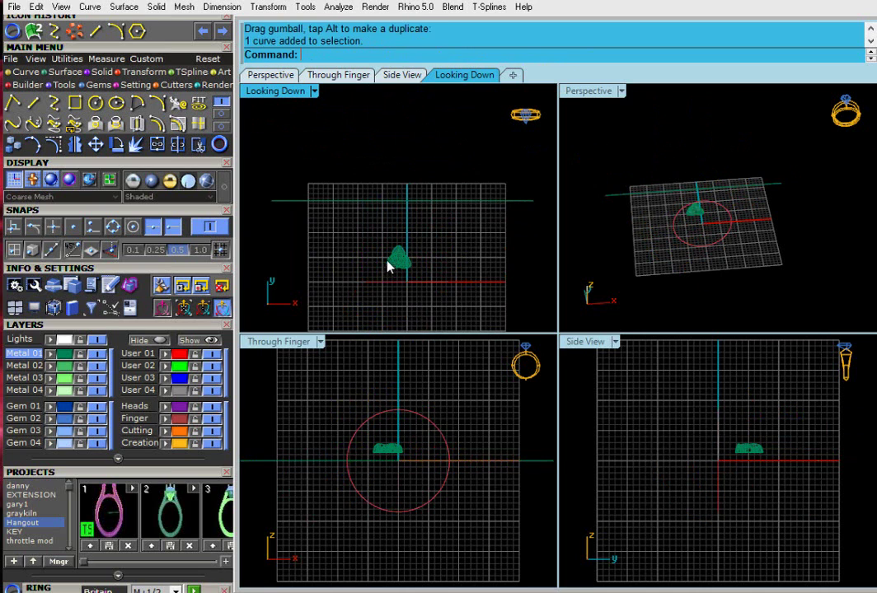
# Rotate a copy of the knot by a half turn about the origin 0,0,0 with Copy=Yes
pyautogui.keyDown('shift'); pyautogui.click(397, 258); pyautogui.keyUp('shift')
pyautogui.click(116, 146)
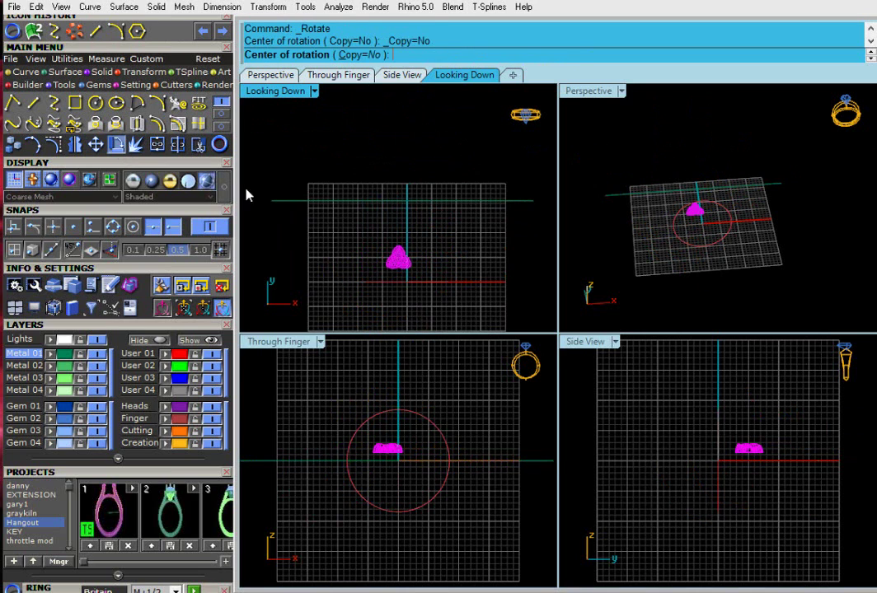
pyautogui.click(361, 55)
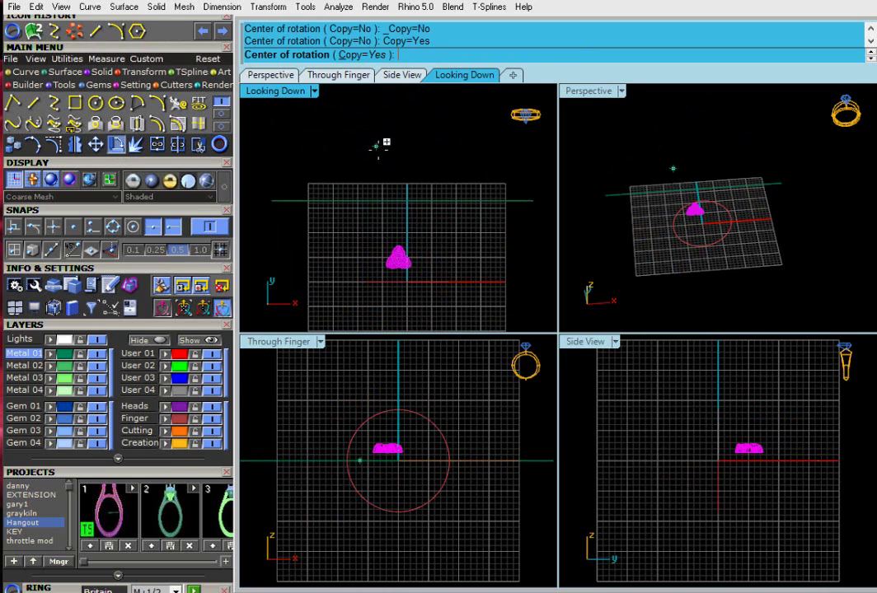
pyautogui.click(406, 282)
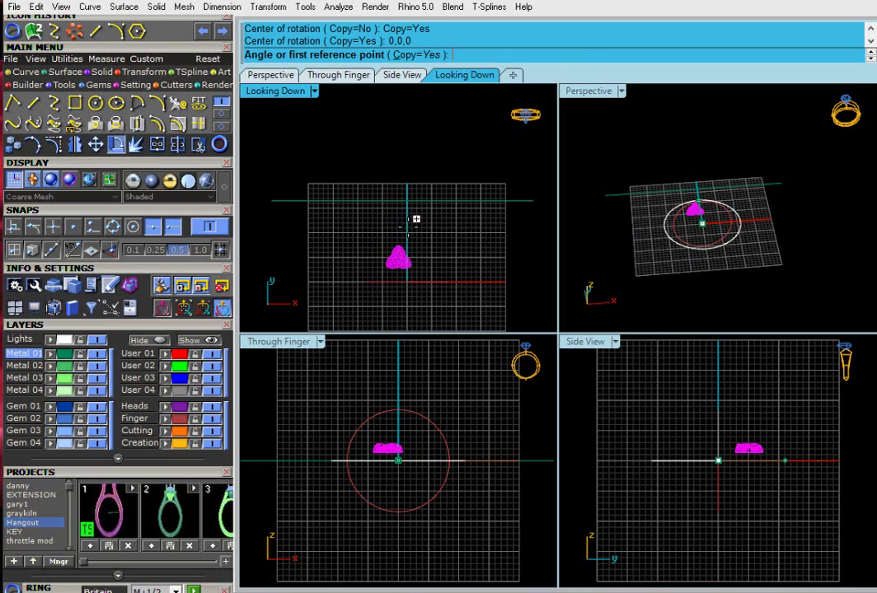
pyautogui.click(407, 227)
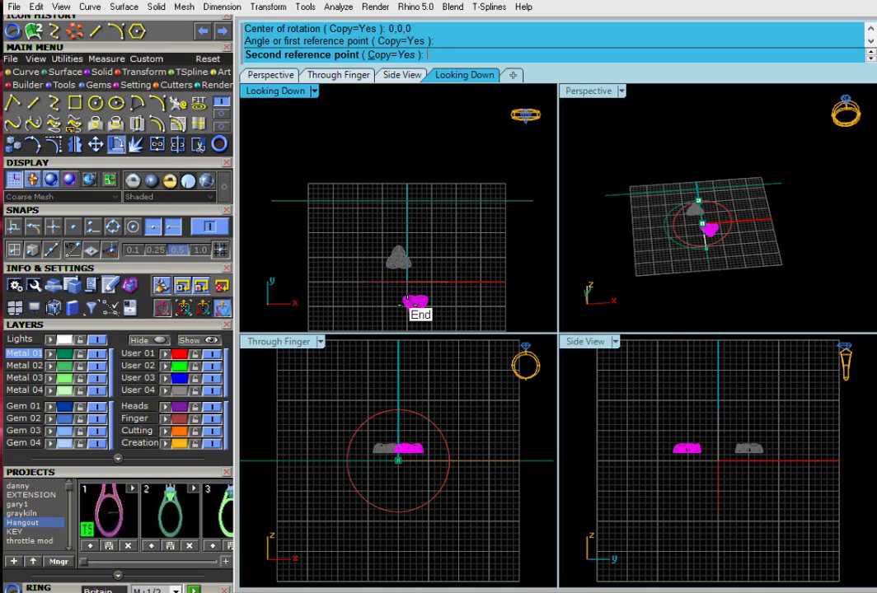
pyautogui.click(407, 303)
pyautogui.rightClick(372, 300)
pyautogui.click(367, 308)
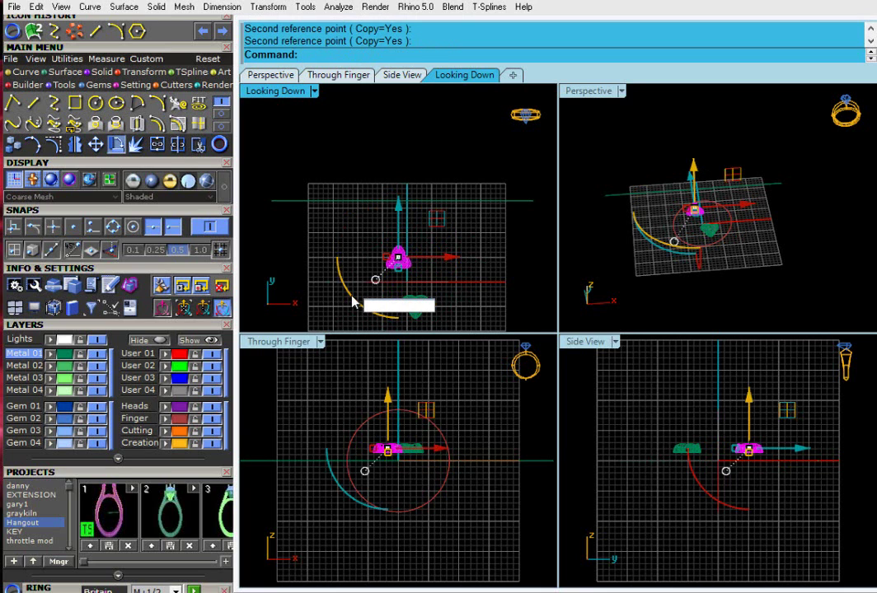
pyautogui.click(374, 312)
# Move the rotated knot copy along positive Y until it sits beside the original knot
pyautogui.click(423, 311)
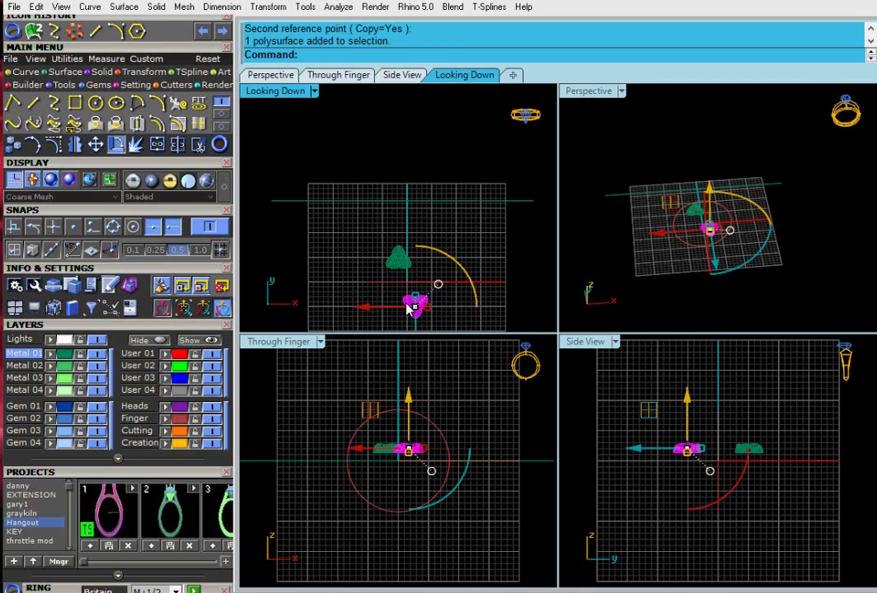
pyautogui.scroll(-1, 420, 288)
pyautogui.scroll(-3, 417, 280)
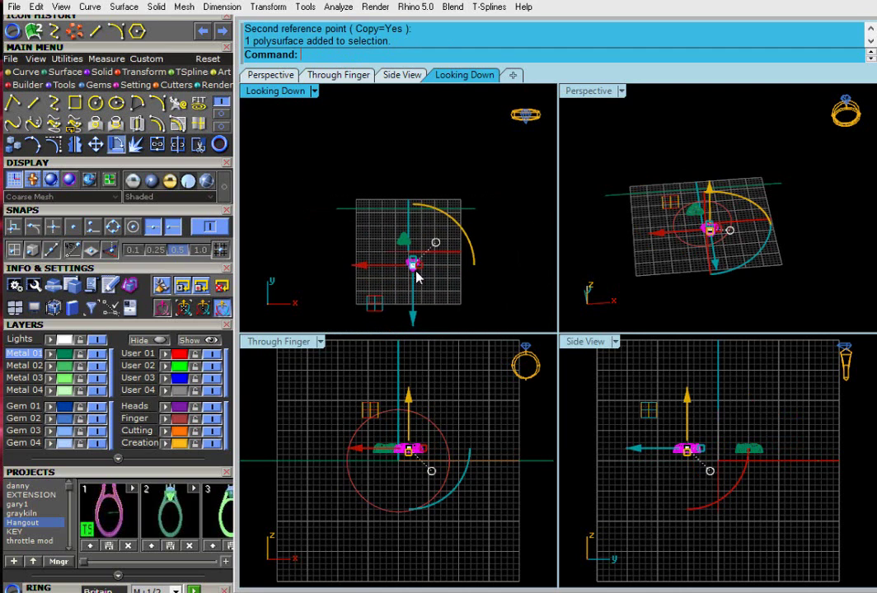
pyautogui.moveTo(416, 320); pyautogui.dragTo(421, 296)
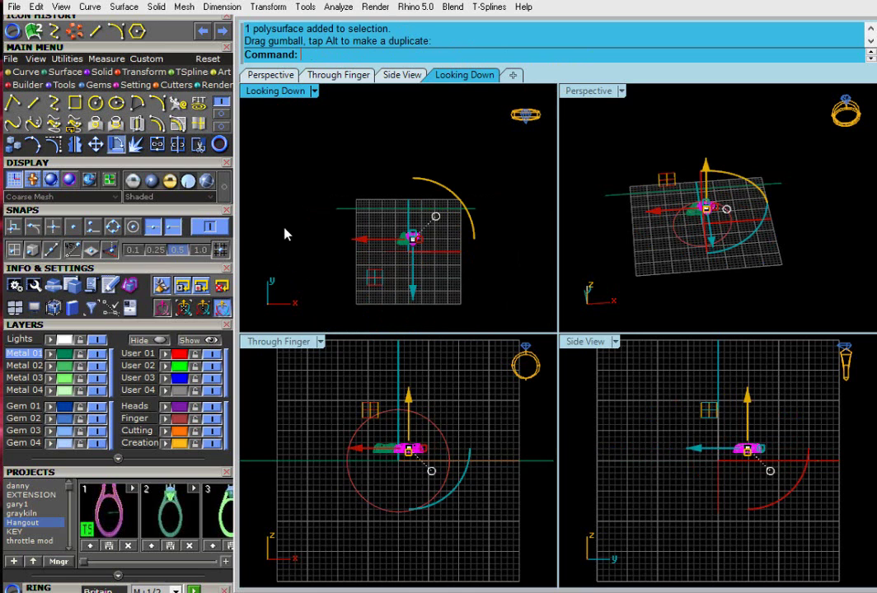
# Nudge the rotated knot copy slightly further along positive Y to bring its upper edge level with the original's apex
pyautogui.doubleClick(262, 92)
pyautogui.scroll(8, 566, 464)
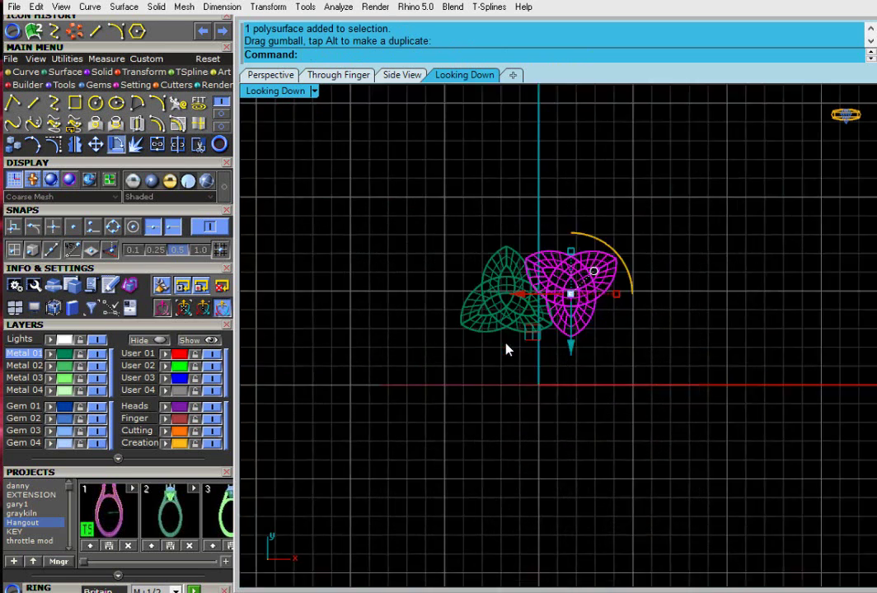
pyautogui.press('Escape')
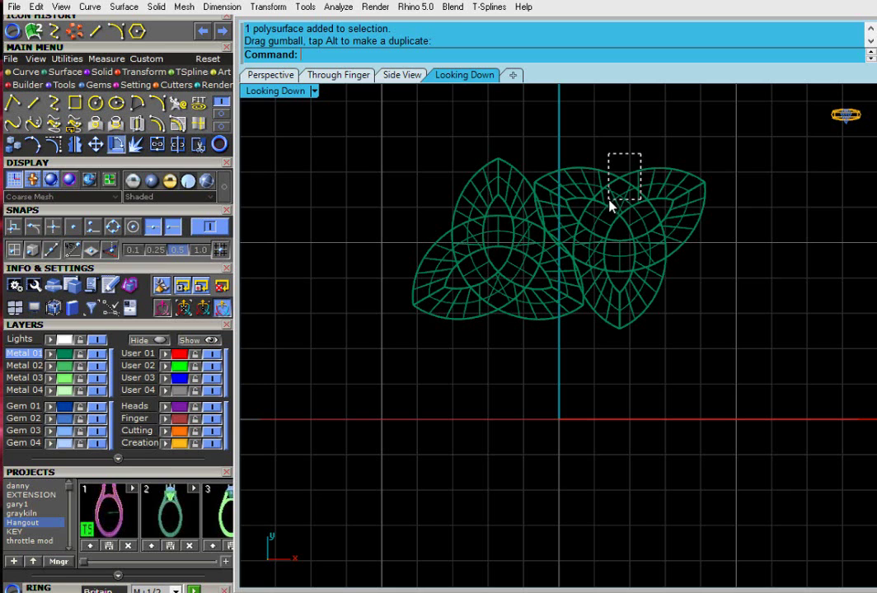
pyautogui.moveTo(609, 200); pyautogui.dragTo(609, 189)
pyautogui.moveTo(620, 299); pyautogui.dragTo(620, 286)
pyautogui.click(362, 194)
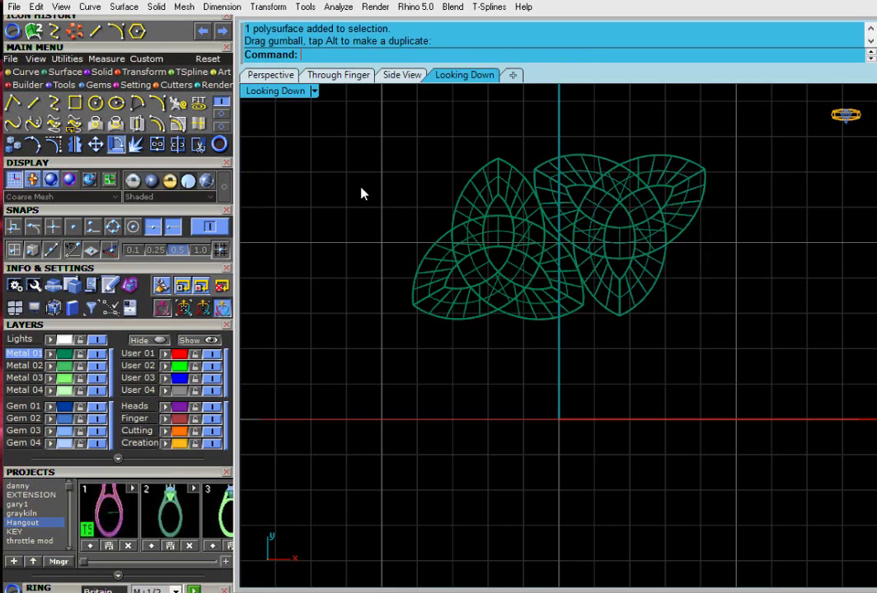
# Draw a horizontal guide line from the original knot's upper apex to just past the rotated copy
pyautogui.click(33, 102)
pyautogui.click(499, 157)
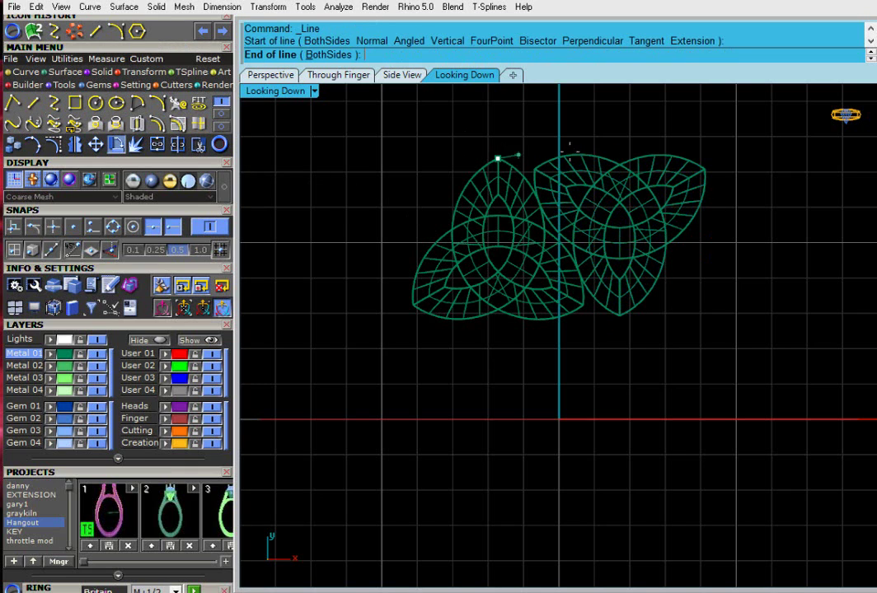
pyautogui.click(744, 161)
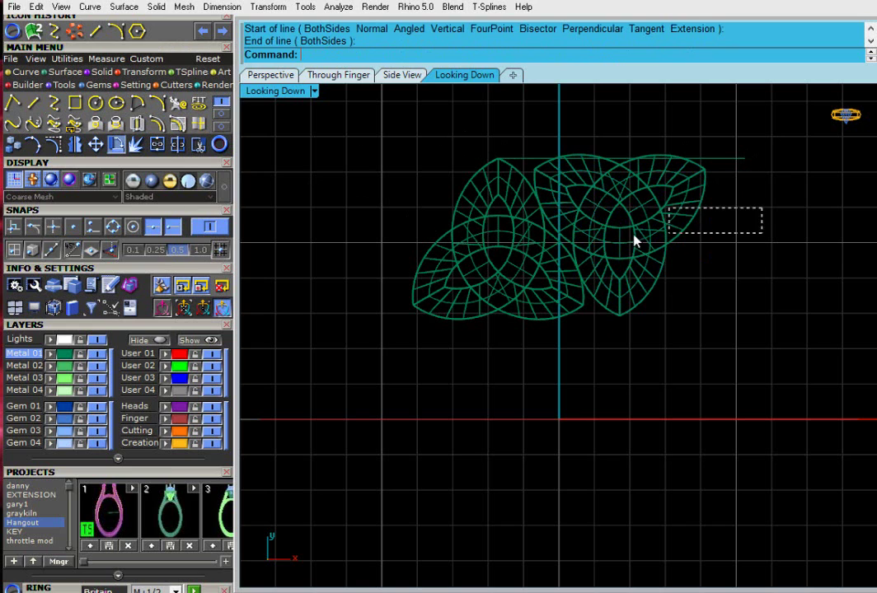
# Lower the rotated knot copy until its upper edge meets the guide line and shift it sideways to overlap the original knot
pyautogui.click(597, 241)
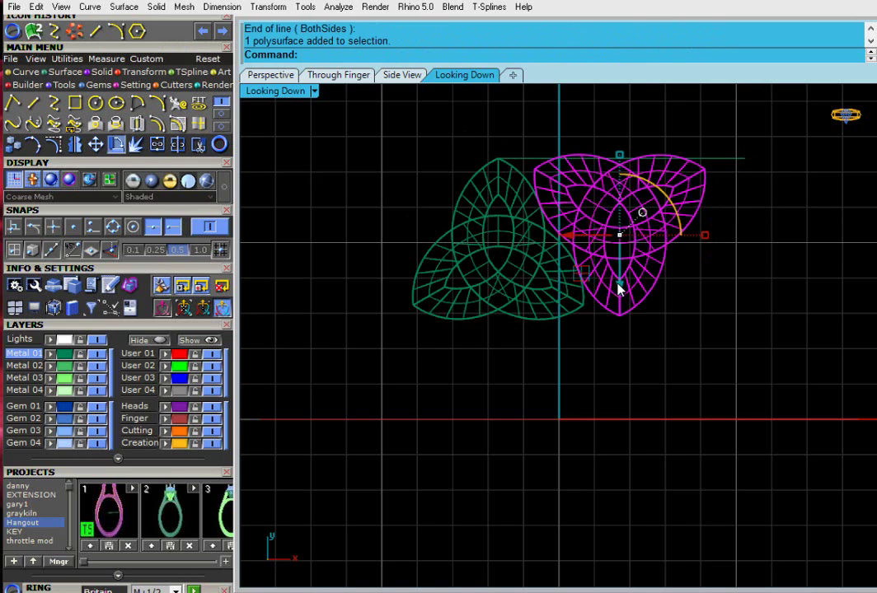
pyautogui.moveTo(619, 287); pyautogui.dragTo(622, 295)
pyautogui.click(703, 329)
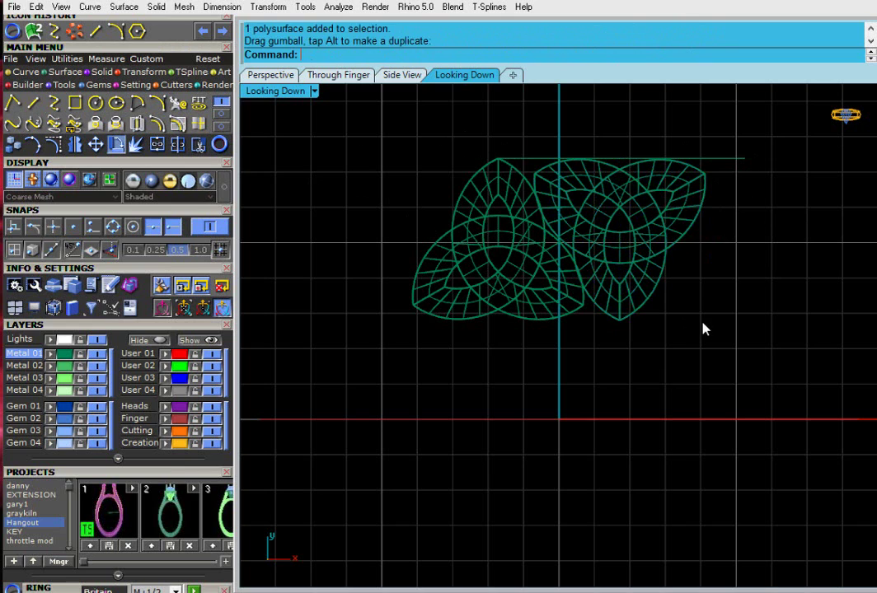
pyautogui.moveTo(606, 238); pyautogui.dragTo(562, 248)
pyautogui.click(730, 257)
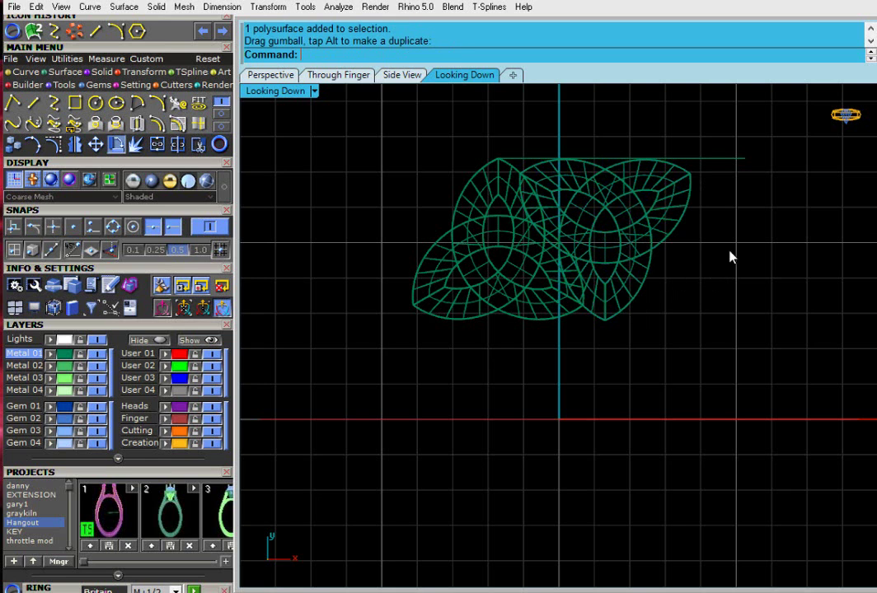
# Delete the short horizontal guide line along the top of the two knots
pyautogui.scroll(-2, 684, 296)
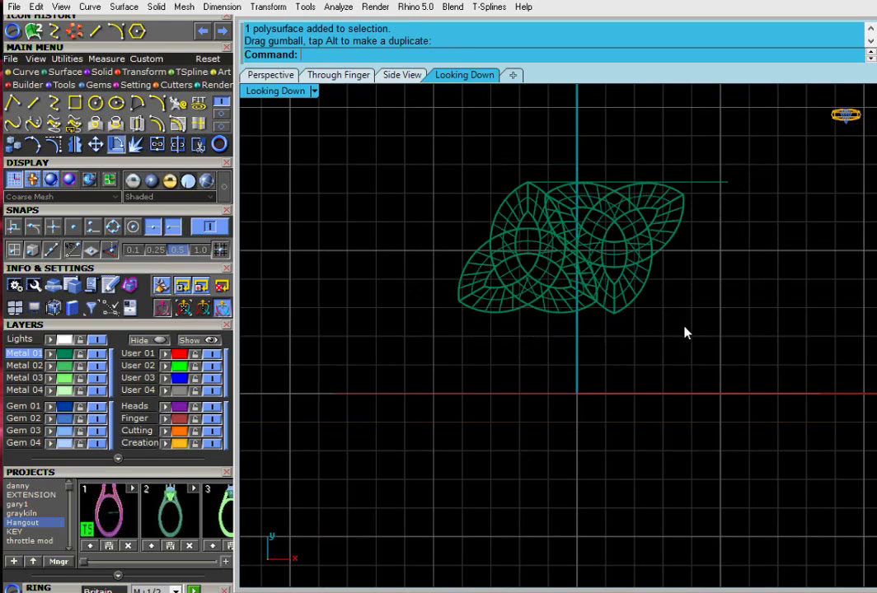
pyautogui.scroll(-3, 659, 284)
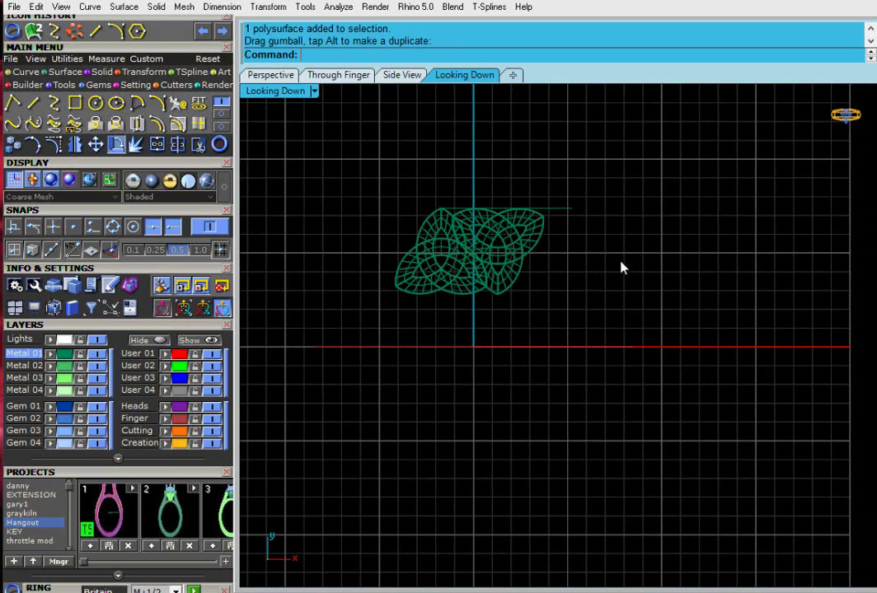
pyautogui.moveTo(563, 222); pyautogui.dragTo(564, 223)
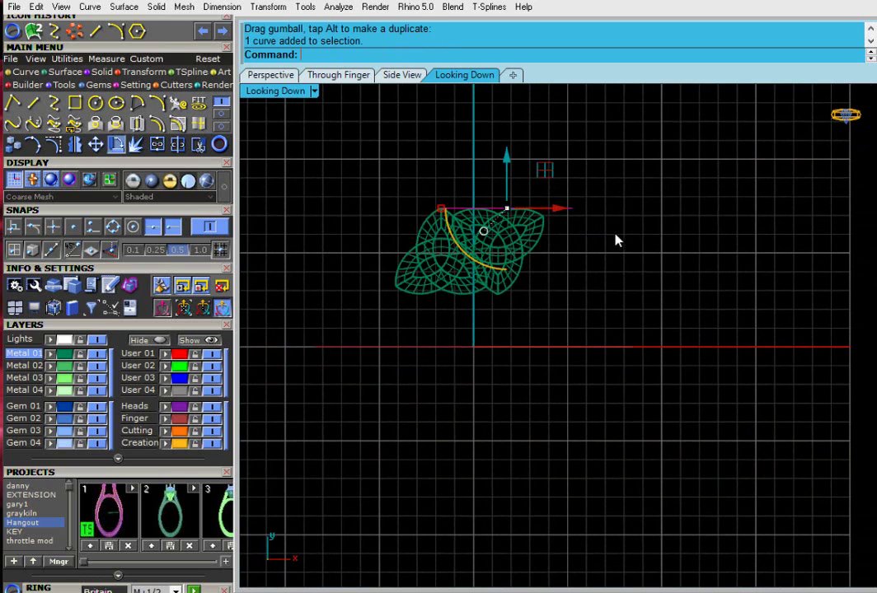
pyautogui.press('Delete')
# Move the long circumference line down and slightly along positive X so it lies just above the two knots
pyautogui.scroll(-3, 626, 240)
pyautogui.click(595, 153)
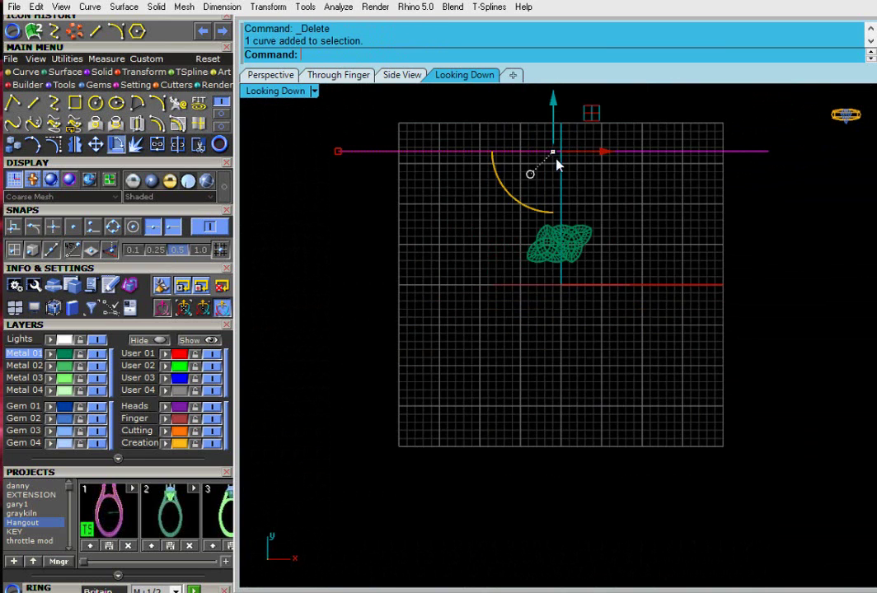
pyautogui.moveTo(597, 117); pyautogui.dragTo(653, 193)
pyautogui.click(648, 272)
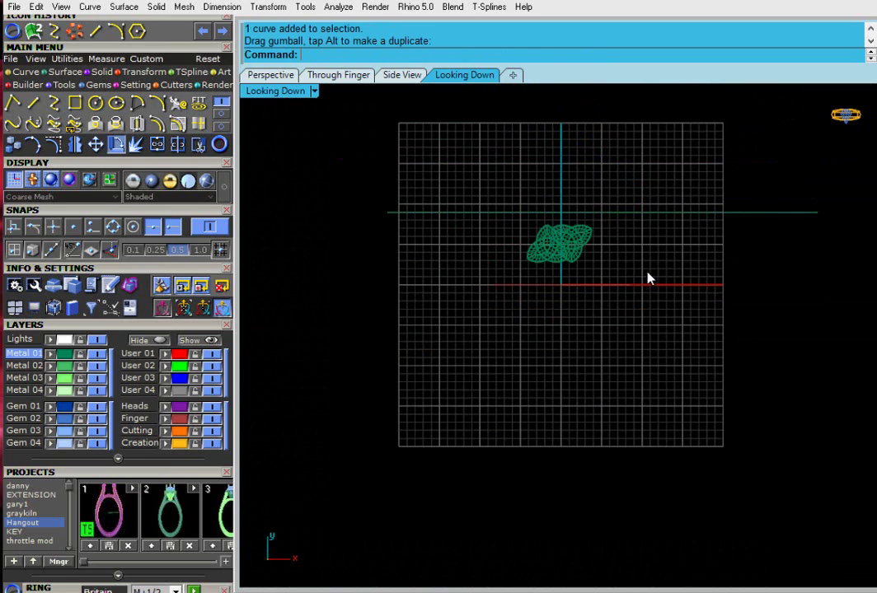
# Move both knots together to the starting end of the long line so that it crosses them
pyautogui.moveTo(615, 276); pyautogui.dragTo(567, 271, button='right')
pyautogui.scroll(2, 527, 264)
pyautogui.moveTo(481, 255); pyautogui.dragTo(483, 255)
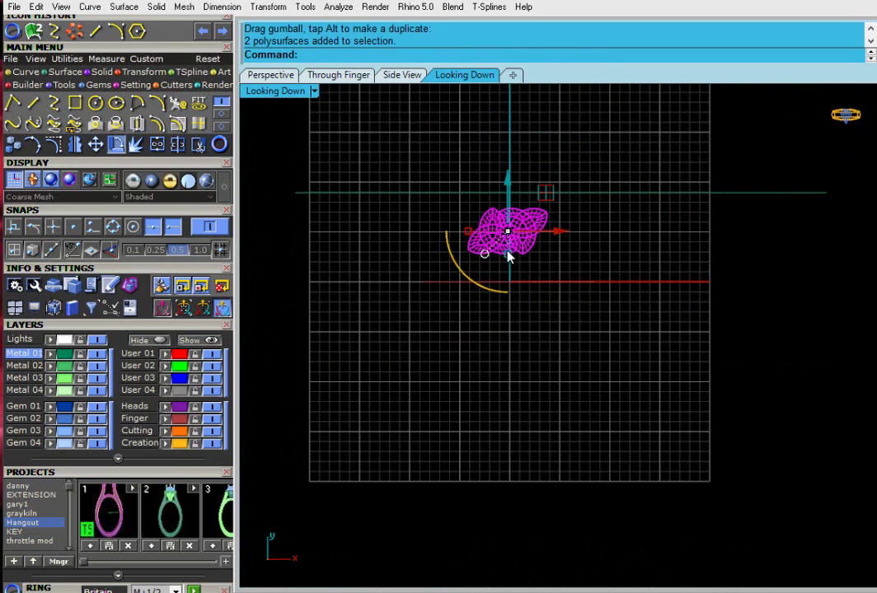
pyautogui.moveTo(540, 216); pyautogui.dragTo(368, 180)
pyautogui.press('Escape')
pyautogui.scroll(5, 284, 207)
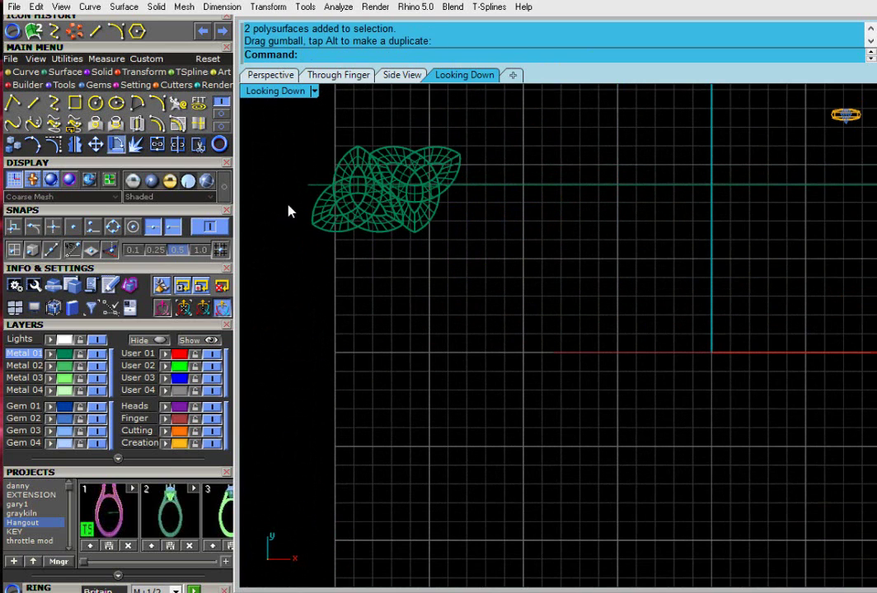
# Draw a vertical guide line downward from the long line's endpoint beside the knots
pyautogui.click(34, 103)
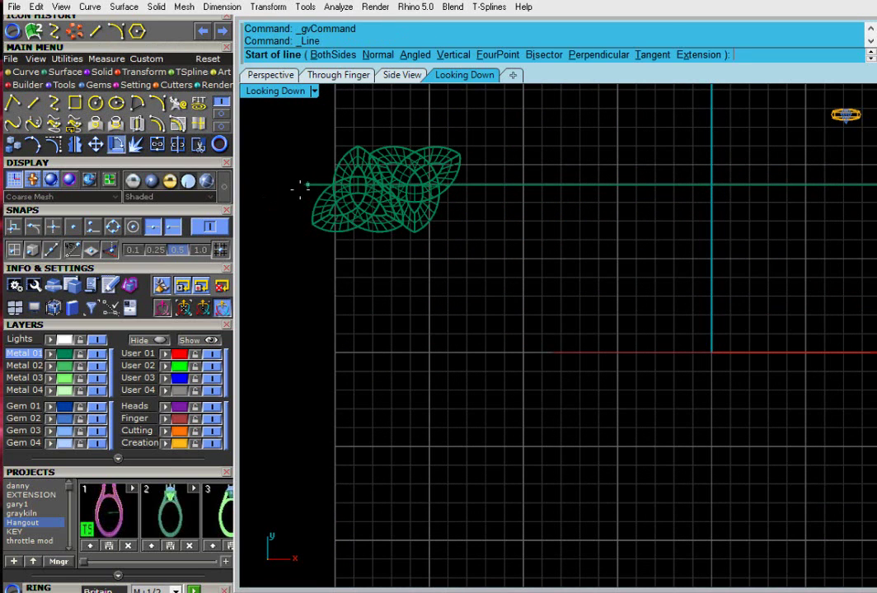
pyautogui.click(308, 185)
pyautogui.click(303, 314)
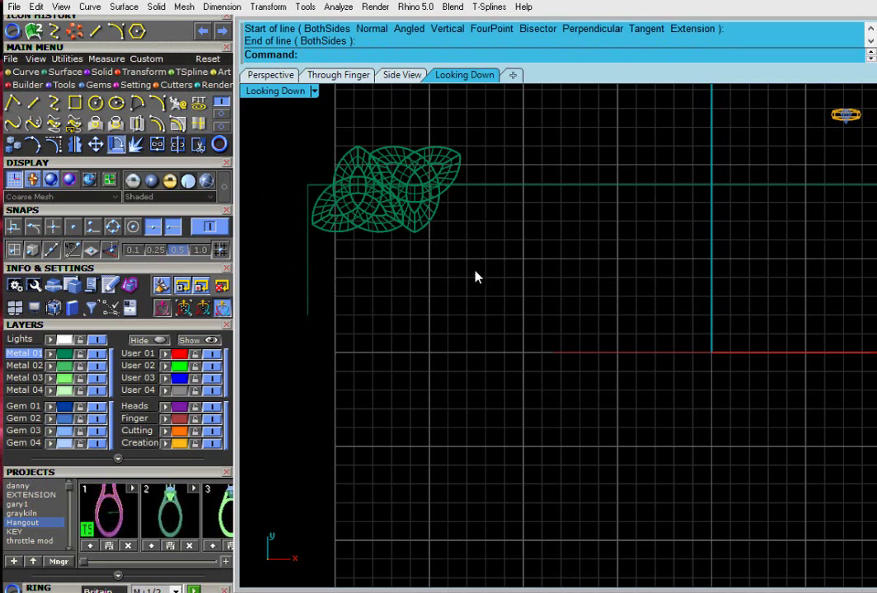
# Shift both knots slightly along negative X until the original knot's outer tip meets the vertical guide line
pyautogui.moveTo(370, 216); pyautogui.dragTo(371, 216)
pyautogui.moveTo(438, 193); pyautogui.dragTo(429, 198)
pyautogui.click(368, 273)
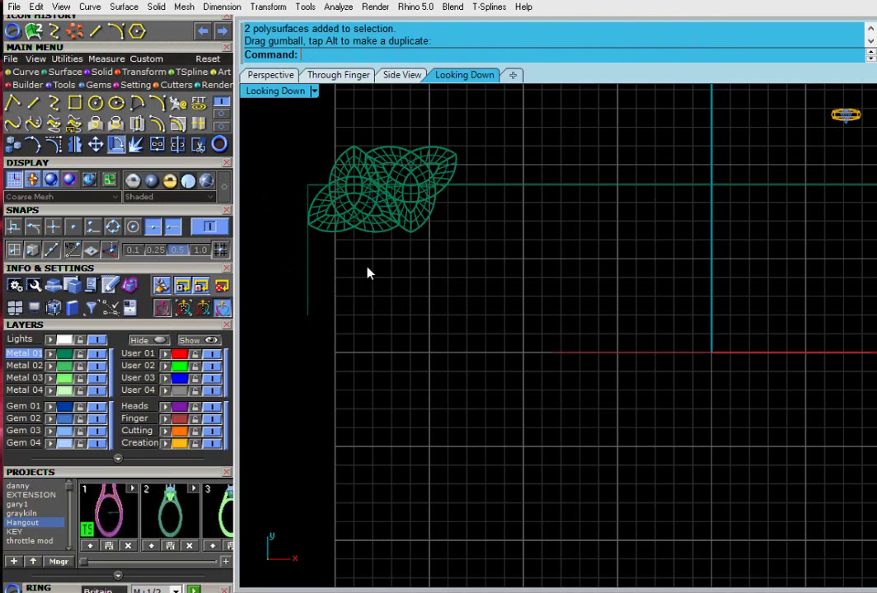
pyautogui.click(346, 170)
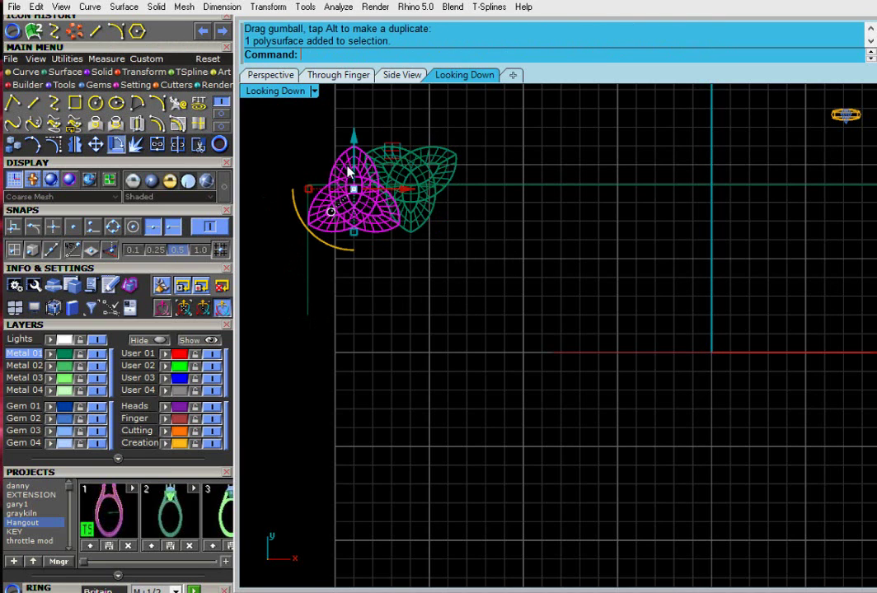
pyautogui.click(404, 289)
pyautogui.scroll(5, 309, 192)
pyautogui.moveTo(334, 179); pyautogui.dragTo(380, 227, button='right')
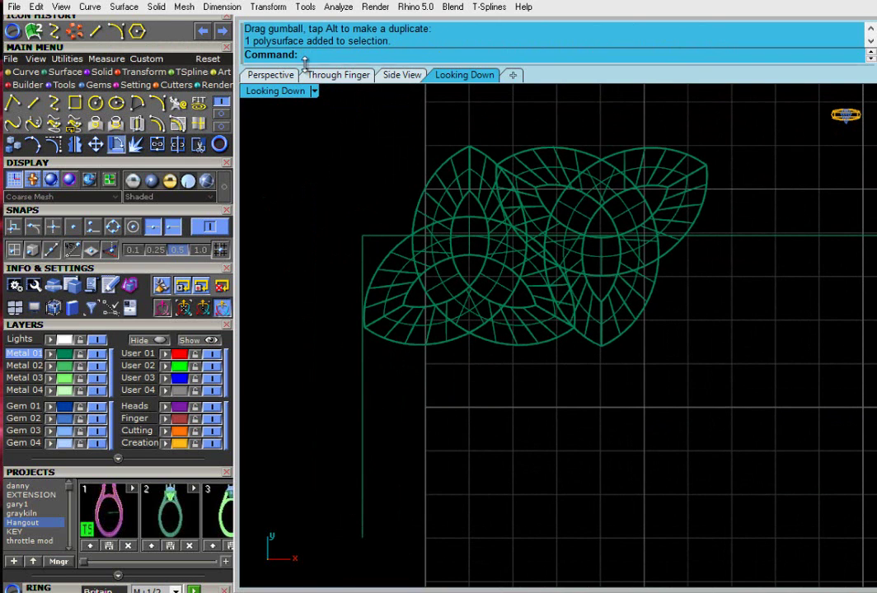
pyautogui.click(222, 7)
pyautogui.click(258, 26)
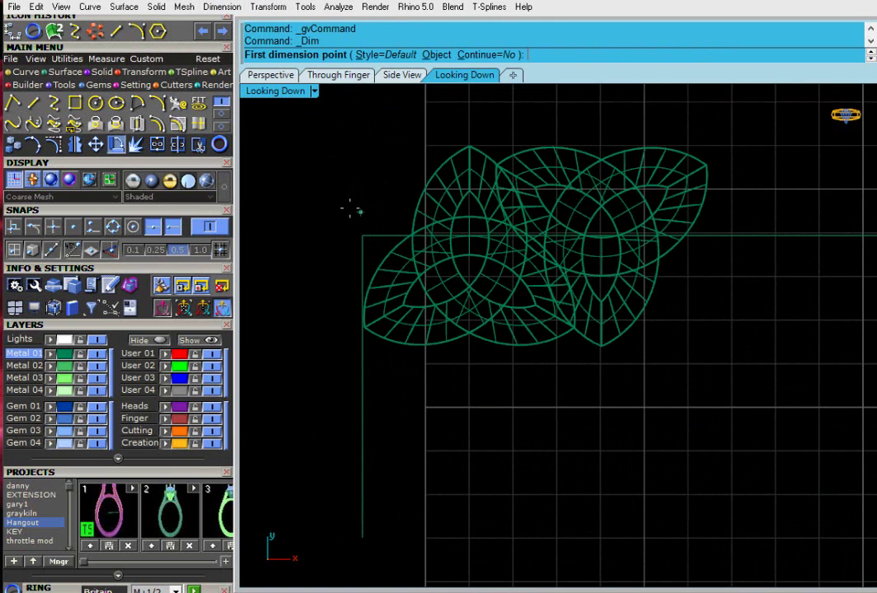
pyautogui.press('Escape')
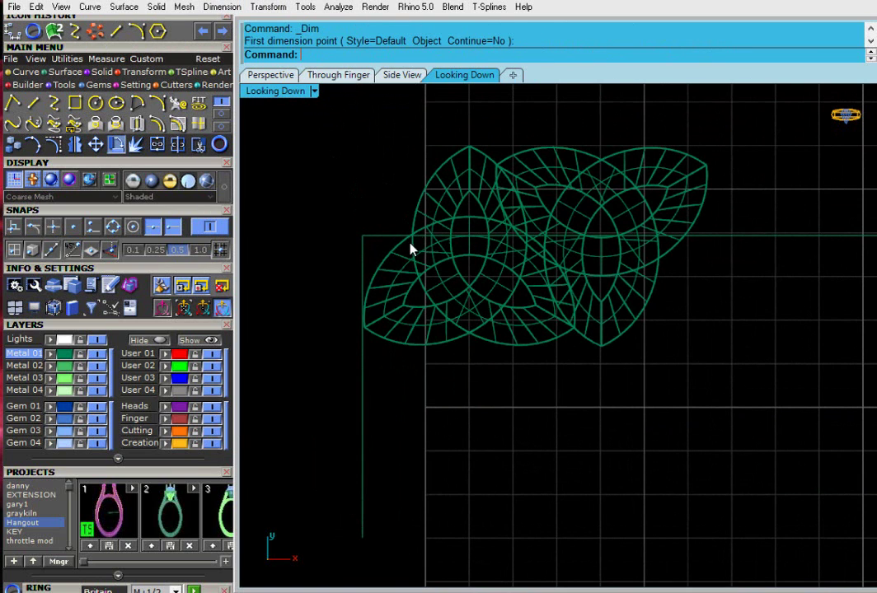
pyautogui.scroll(5, 398, 245)
pyautogui.scroll(-2, 394, 244)
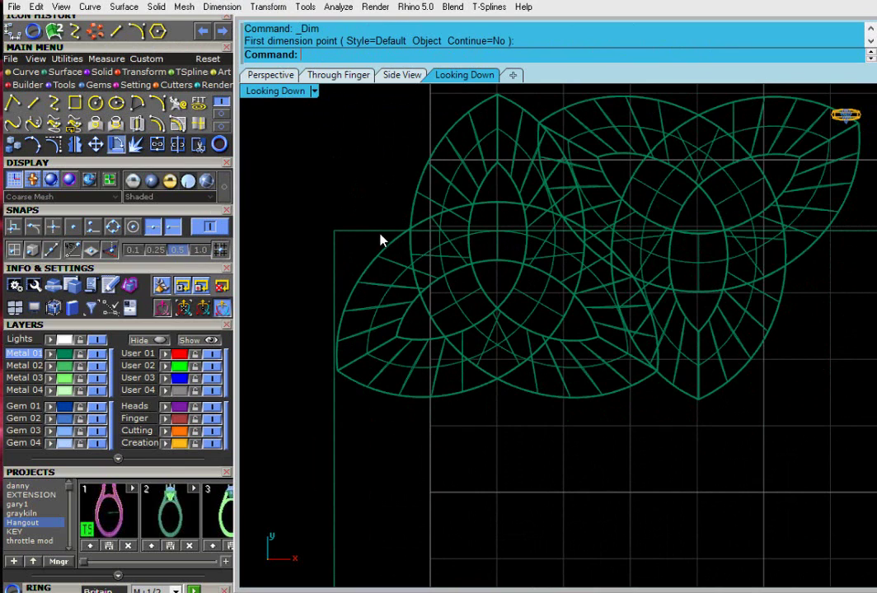
pyautogui.write('Measure')
pyautogui.press('Return')
pyautogui.press('Escape')
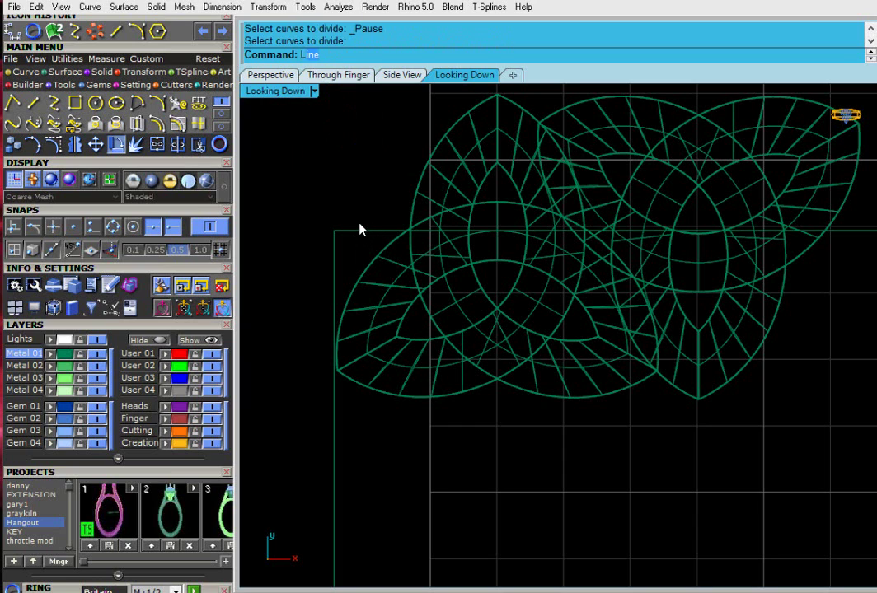
pyautogui.write('Length')
pyautogui.press('Return')
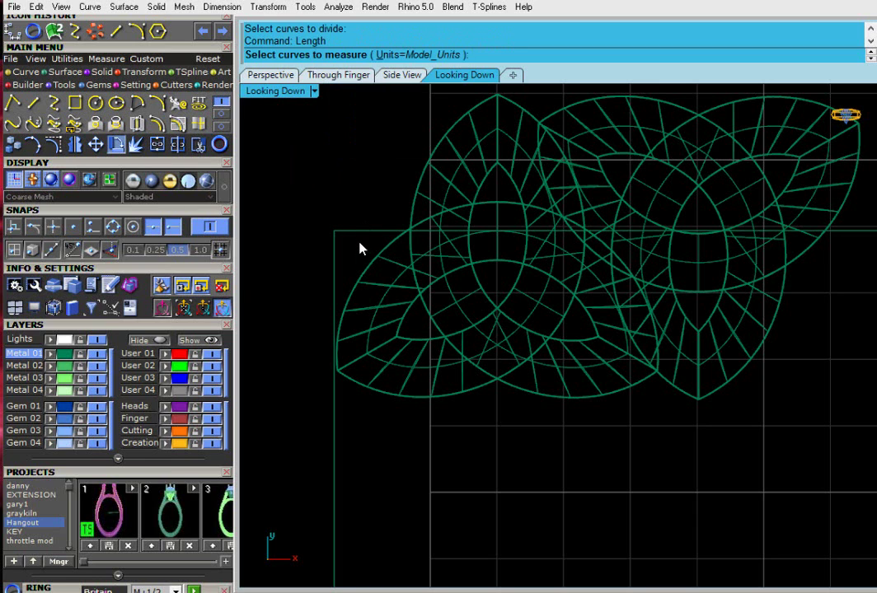
pyautogui.press('Escape')
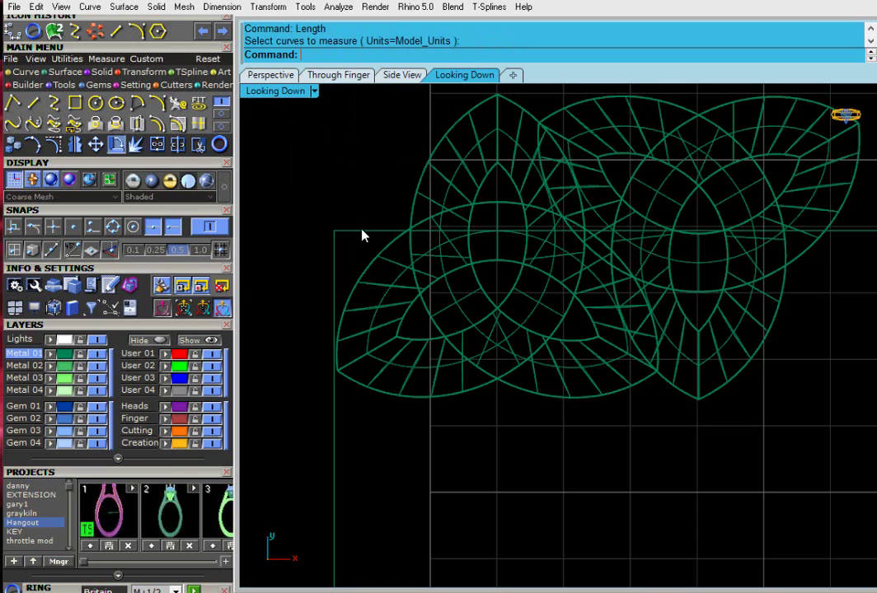
# Draw a line about 1.1 mm long from the original knot's outer edge back to the long line's starting end
pyautogui.click(119, 124)
pyautogui.scroll(2, 407, 234)
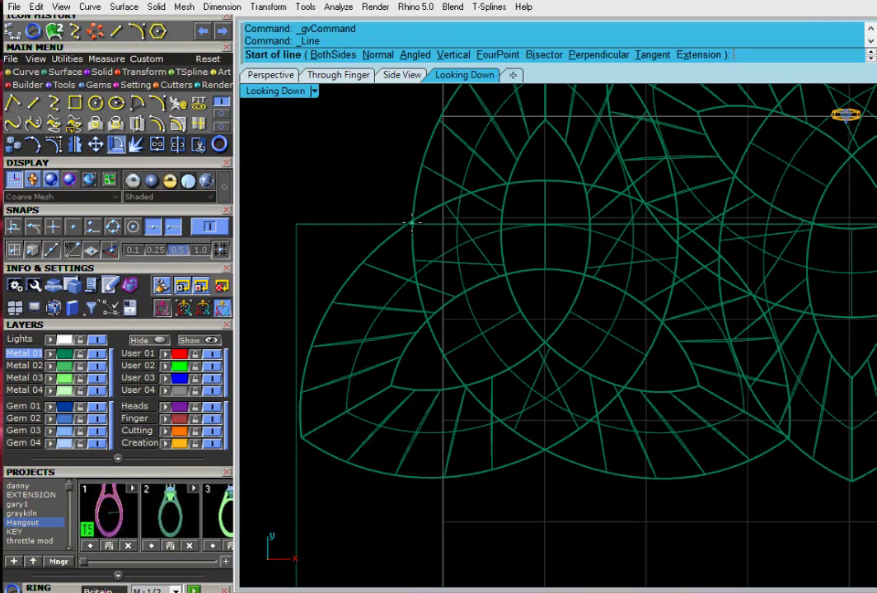
pyautogui.click(411, 223)
pyautogui.click(304, 229)
# Measure the short line's length with the Length command and copy the reported value
pyautogui.click(336, 233)
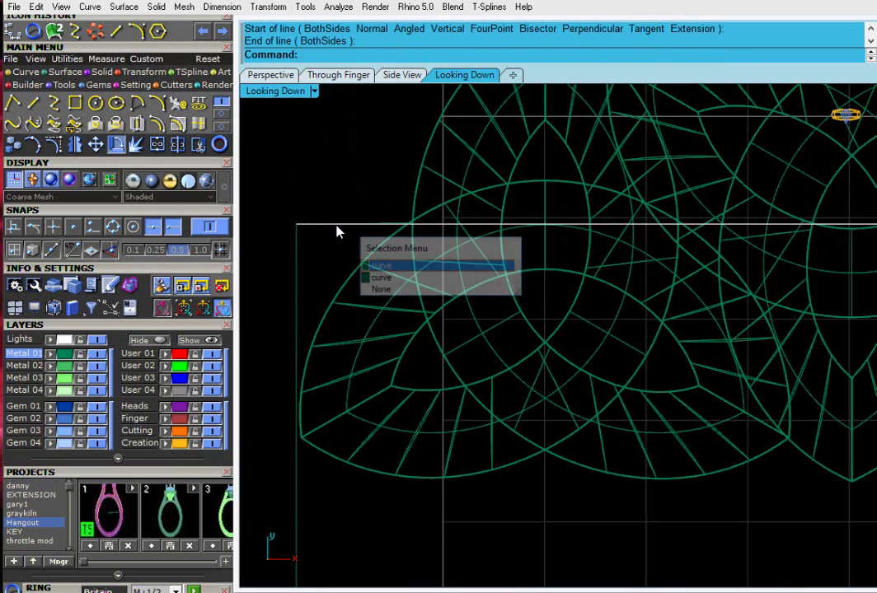
pyautogui.click(387, 278)
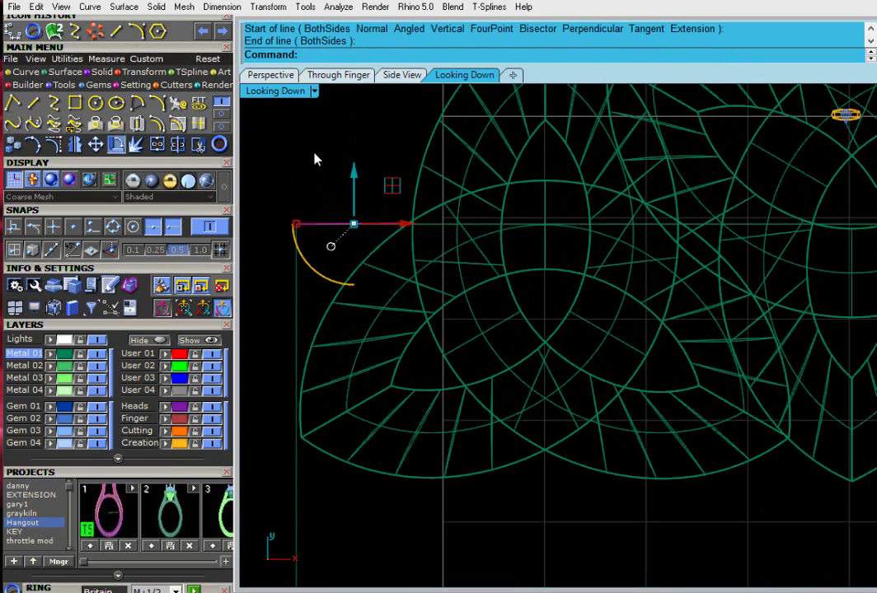
pyautogui.write('Length')
pyautogui.press('Return')
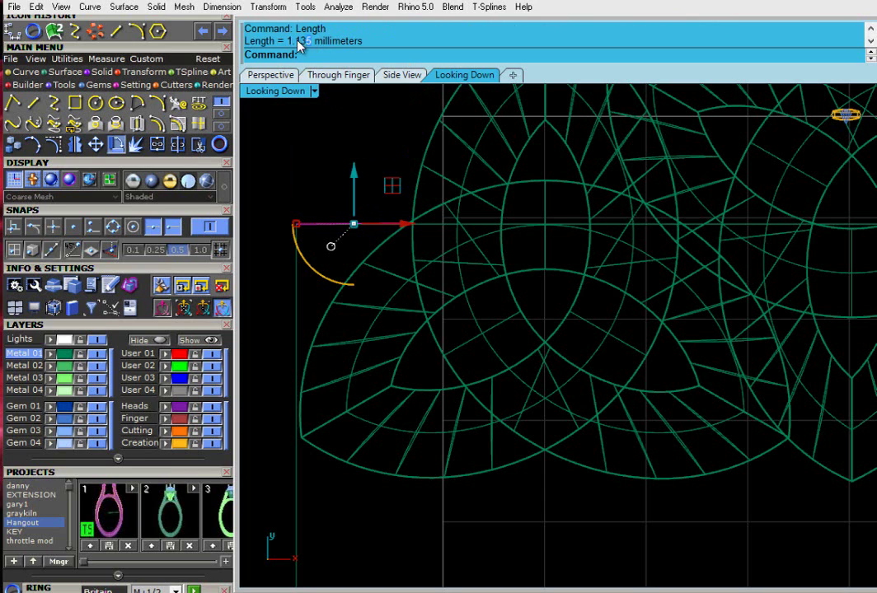
pyautogui.rightClick(292, 43)
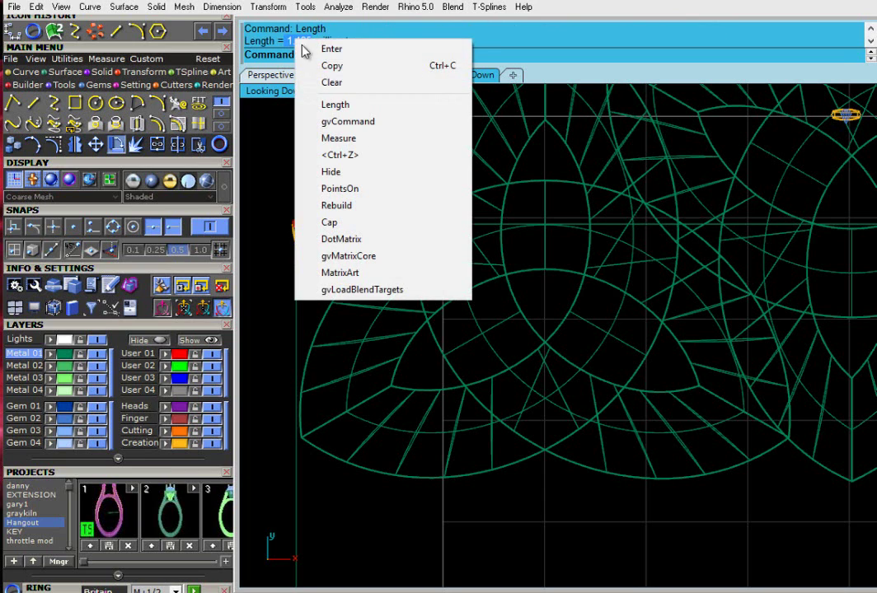
pyautogui.click(333, 65)
pyautogui.click(294, 126)
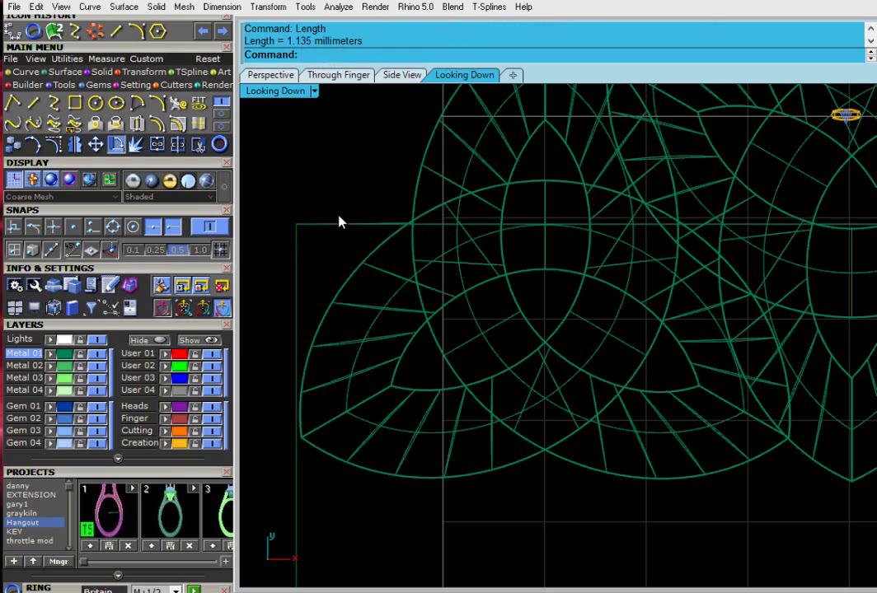
# Move the short line from its outer endpoint to the far end of the long line, extending the line by that length
pyautogui.scroll(-8, 339, 221)
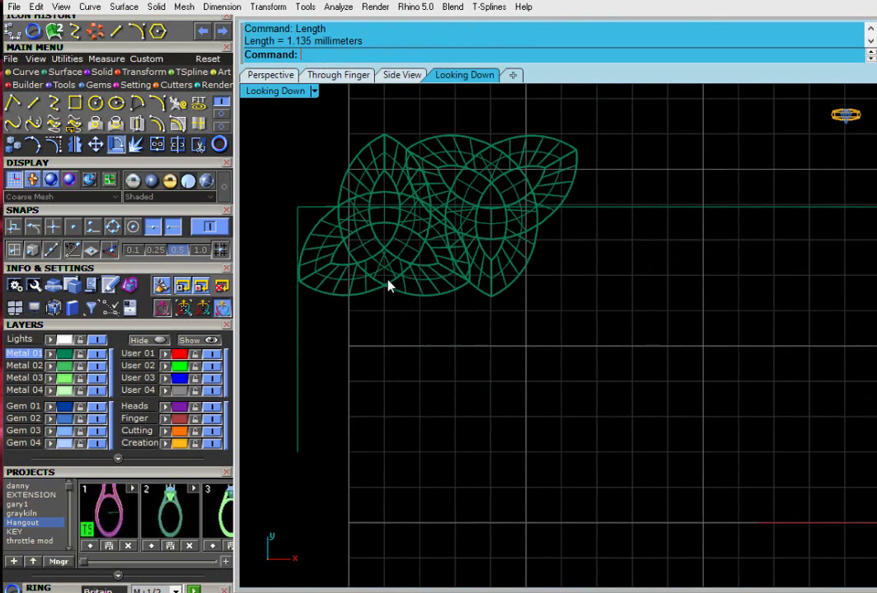
pyautogui.scroll(-3, 389, 286)
pyautogui.click(342, 239)
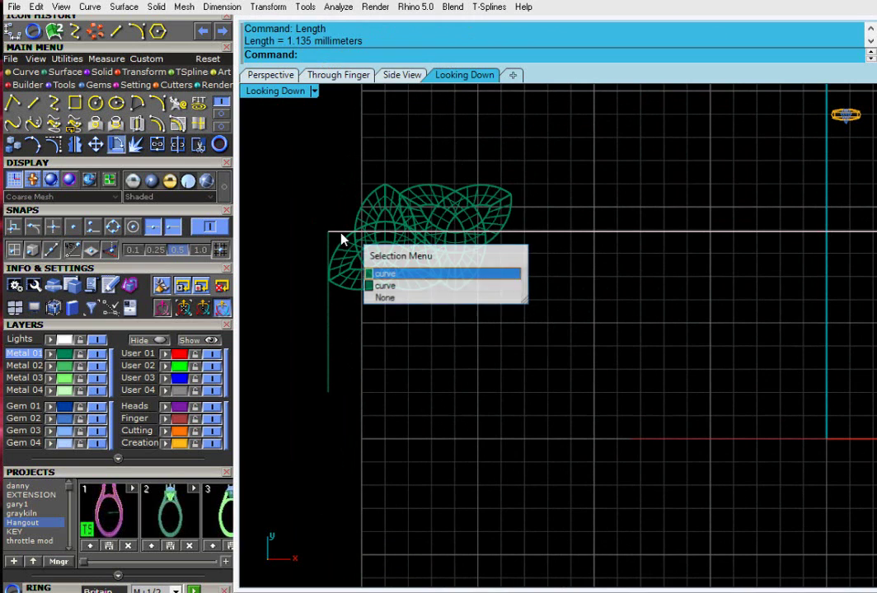
pyautogui.click(380, 286)
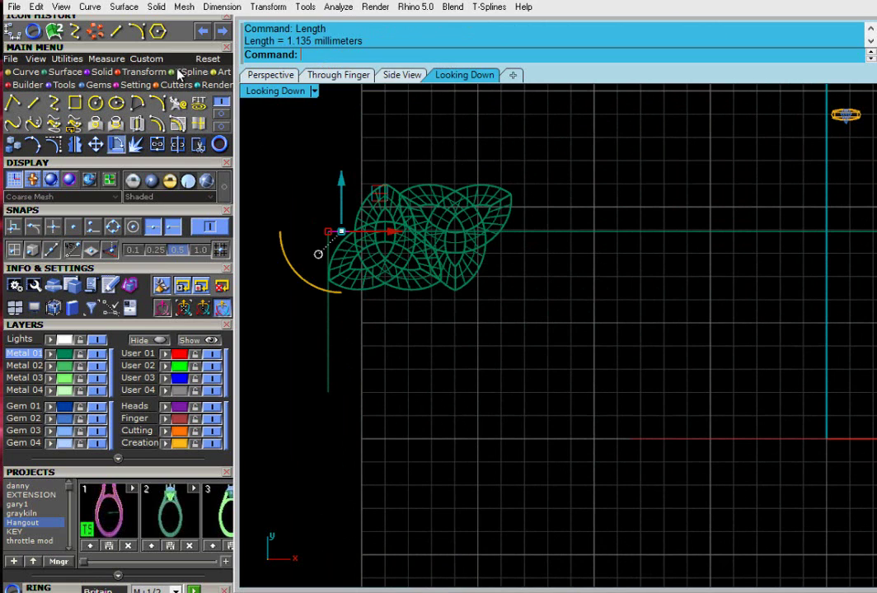
pyautogui.click(268, 6)
pyautogui.click(95, 144)
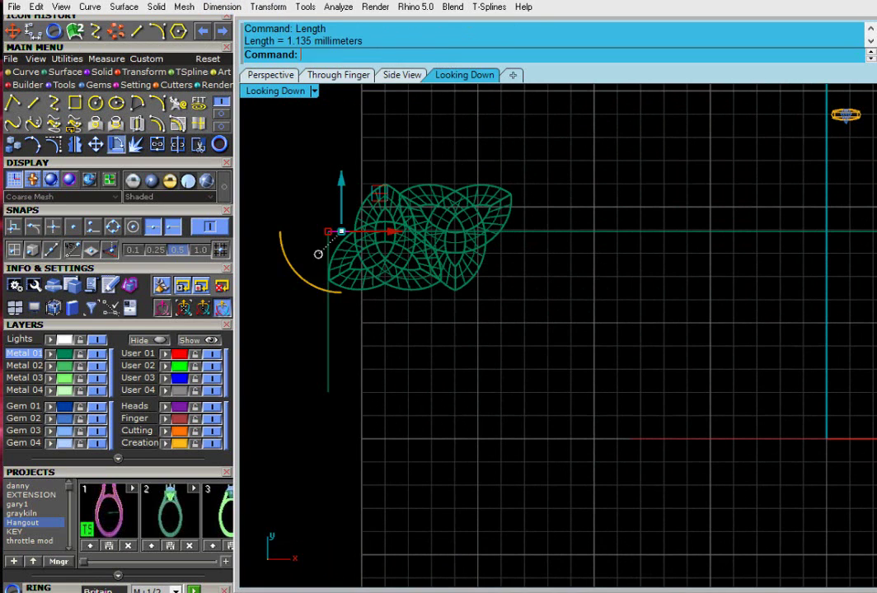
pyautogui.click(330, 239)
pyautogui.scroll(-4, 370, 261)
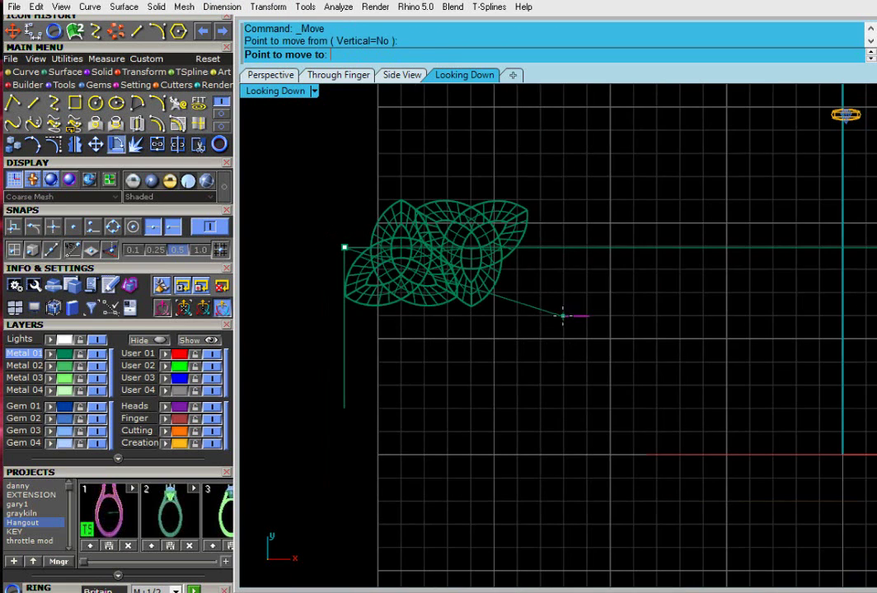
pyautogui.moveTo(738, 313); pyautogui.dragTo(603, 287, button='right')
pyautogui.scroll(-6, 609, 288)
pyautogui.moveTo(685, 290); pyautogui.dragTo(358, 290, button='right')
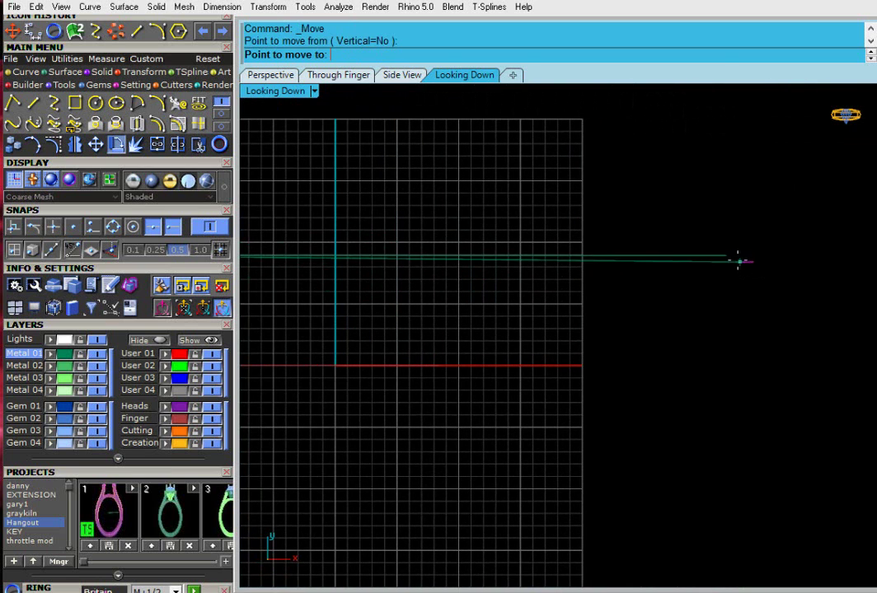
pyautogui.scroll(5, 738, 268)
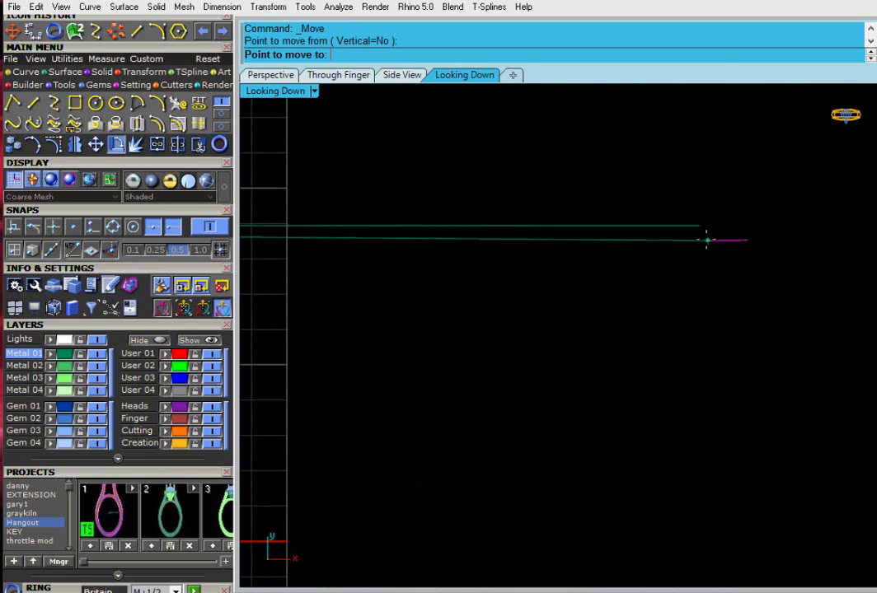
pyautogui.click(709, 234)
pyautogui.press('Escape')
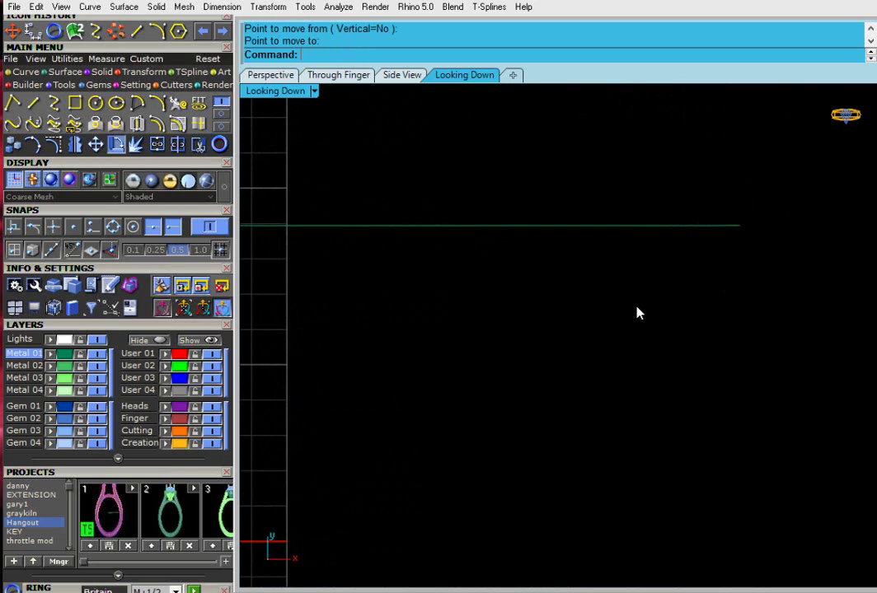
# Draw a vertical guide line upward from the far end of the long line
pyautogui.click(33, 102)
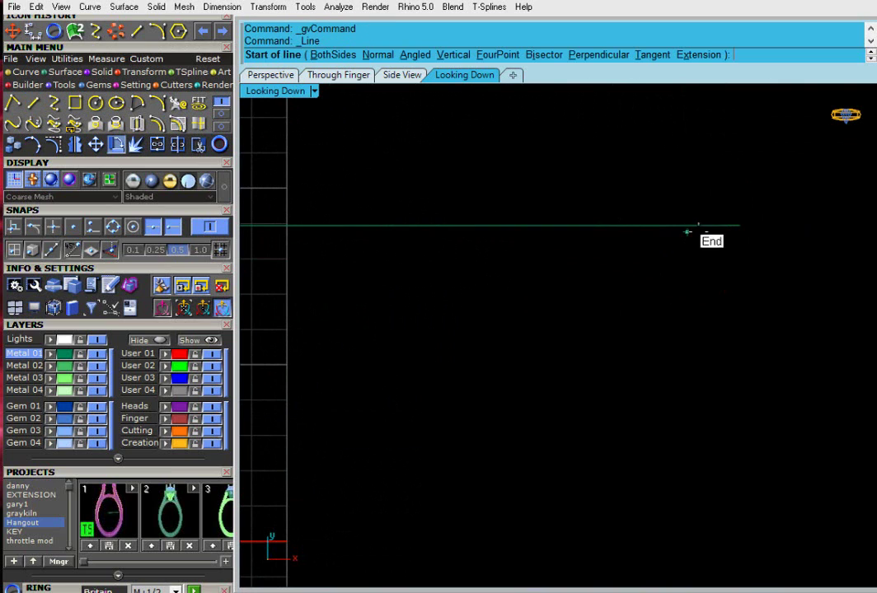
pyautogui.click(740, 225)
pyautogui.moveTo(740, 283); pyautogui.dragTo(754, 472, button='right')
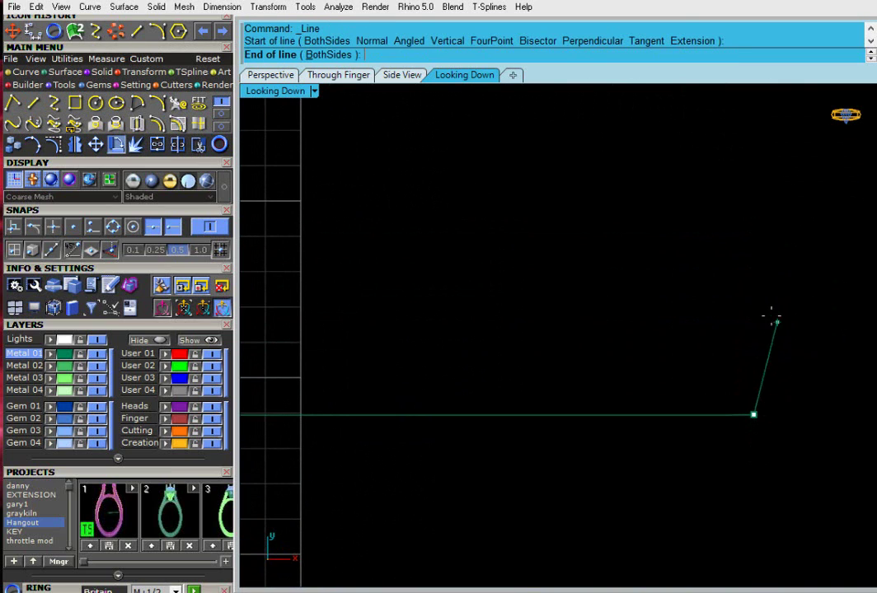
pyautogui.click(754, 251)
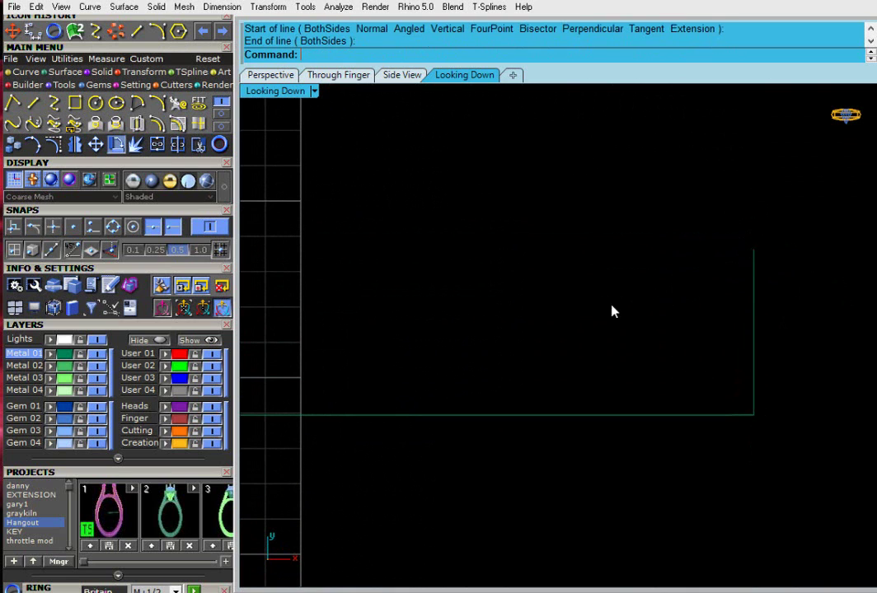
# Move the new vertical guide line downward until its upper end meets the long line
pyautogui.scroll(-6, 613, 309)
pyautogui.scroll(-4, 588, 307)
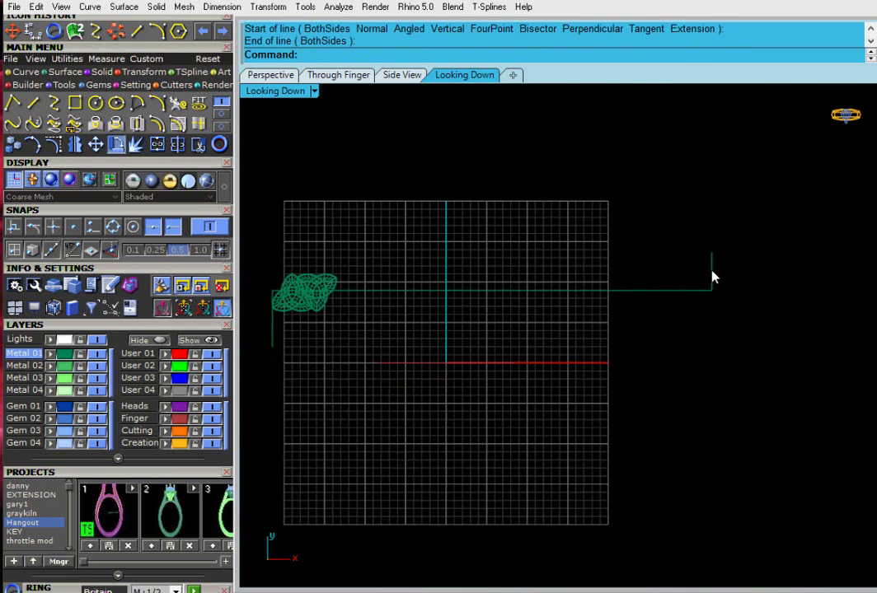
pyautogui.click(712, 271)
pyautogui.moveTo(716, 229); pyautogui.dragTo(736, 264)
pyautogui.click(744, 267)
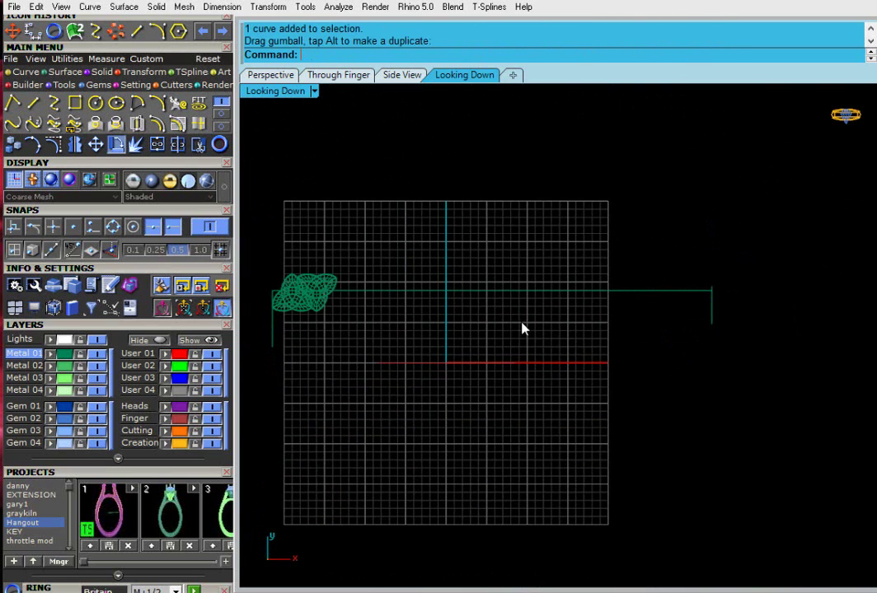
# Select both knots and set up a rectangular array with 12 in X, 1 in Y and 1 in Z
pyautogui.scroll(3, 312, 317)
pyautogui.moveTo(313, 315); pyautogui.dragTo(282, 297)
pyautogui.click(265, 6)
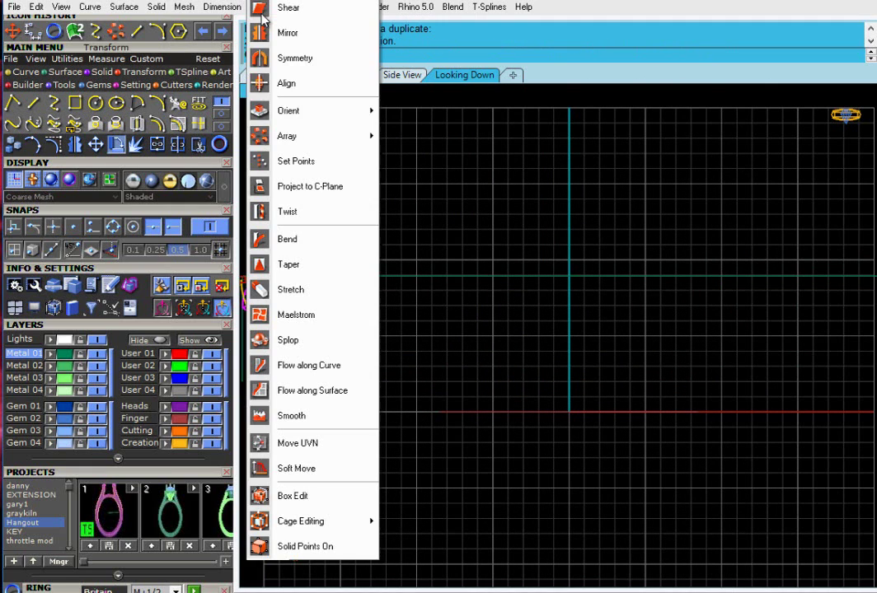
pyautogui.moveTo(295, 145)
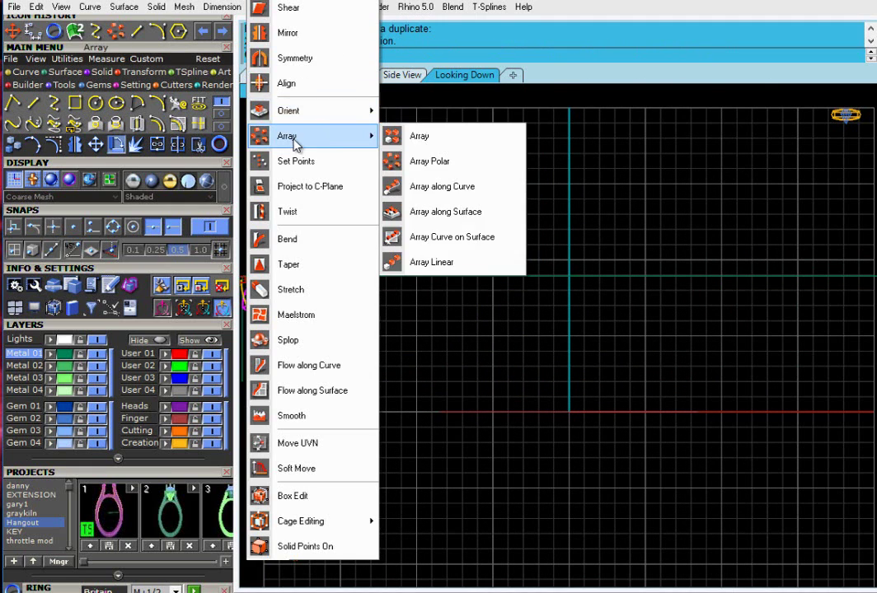
pyautogui.click(429, 140)
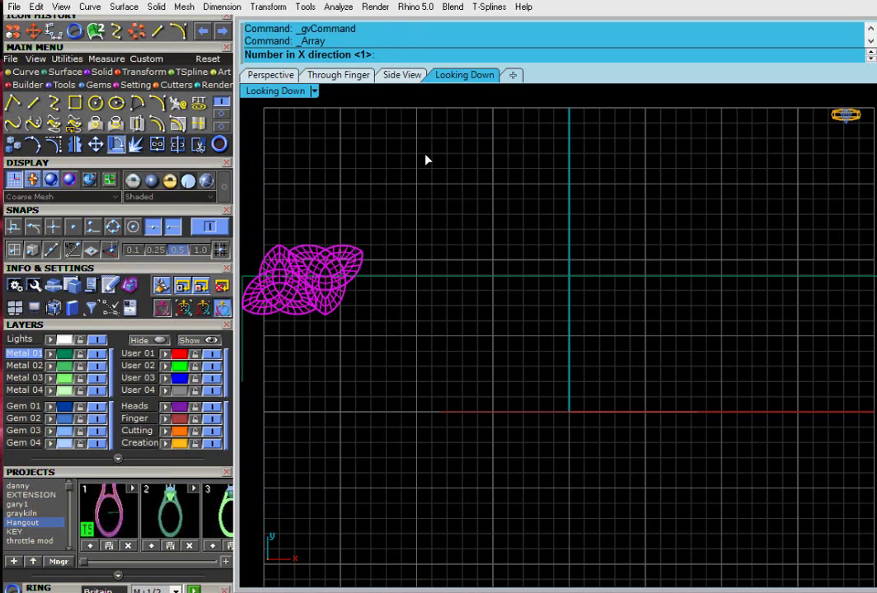
pyautogui.write('12')
pyautogui.press('Return')
pyautogui.press('Return')
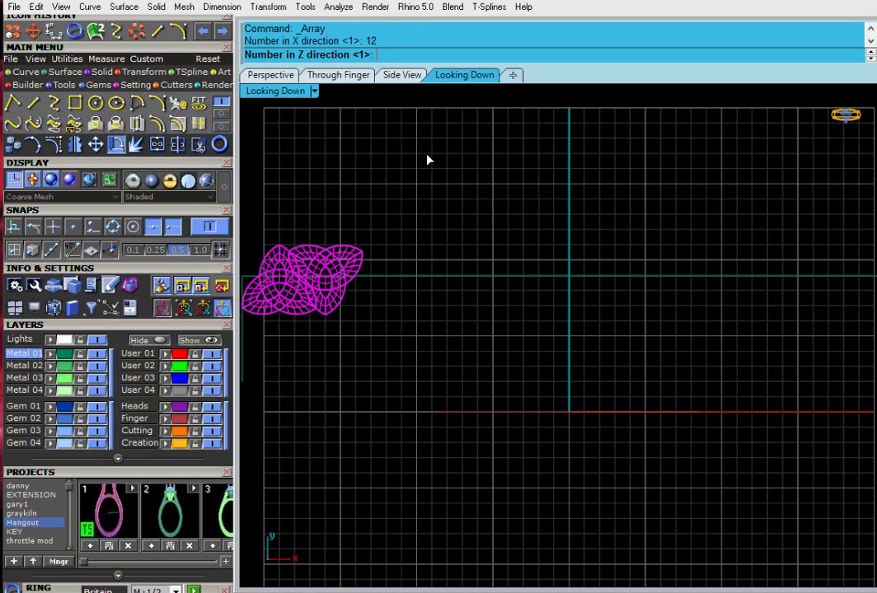
pyautogui.press('Return')
# Set the array's X spacing to about 6.06 mm from the long line's starting end and accept the 12 overlapping copies
pyautogui.scroll(-2, 423, 211)
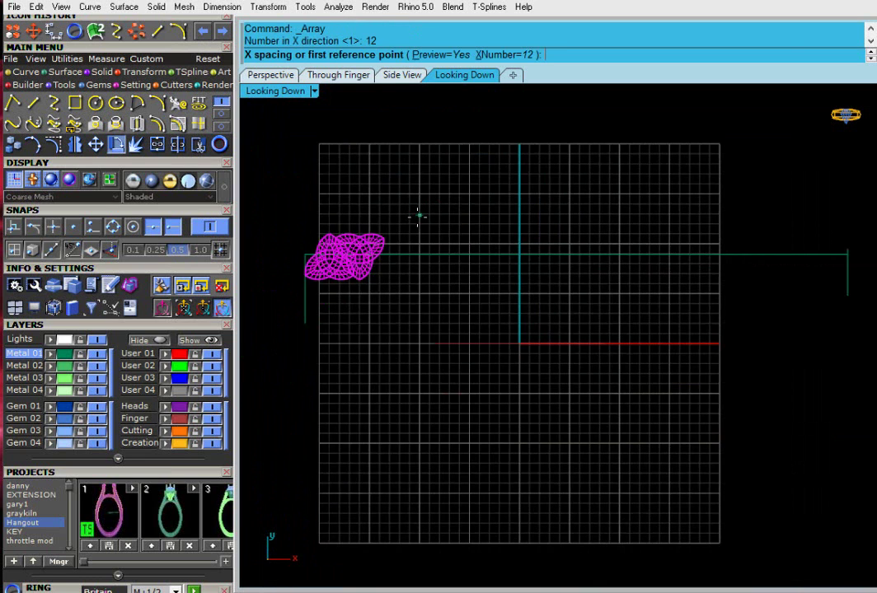
pyautogui.scroll(5, 437, 244)
pyautogui.scroll(2, 354, 260)
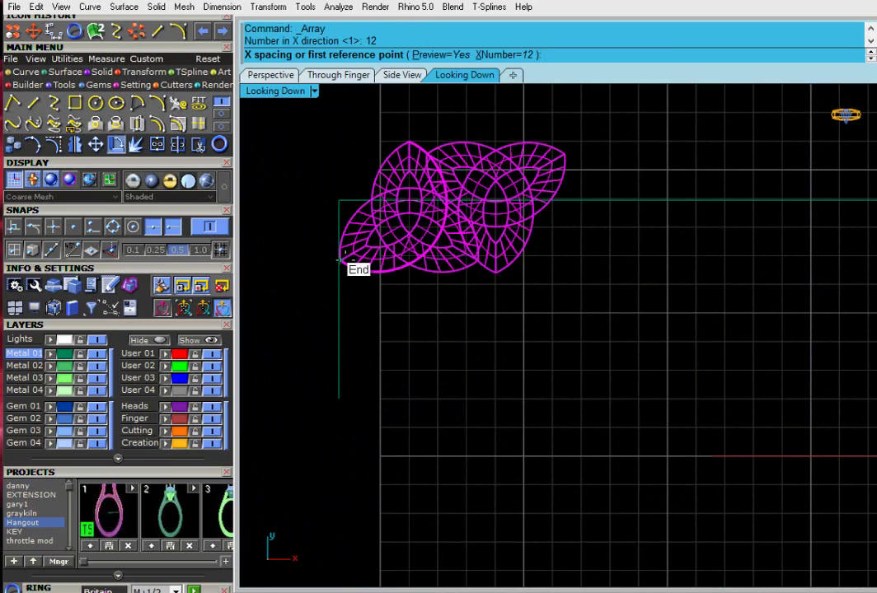
pyautogui.click(339, 198)
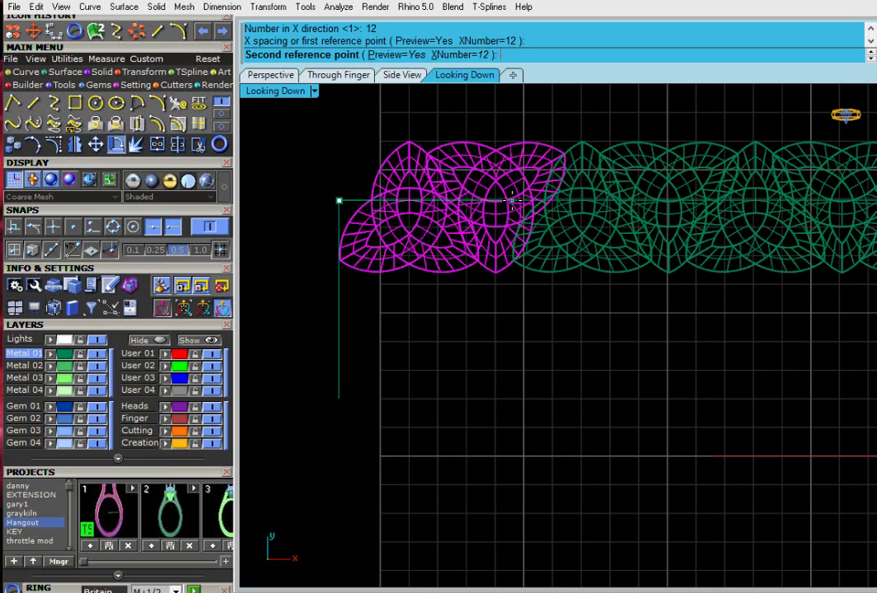
pyautogui.click(512, 201)
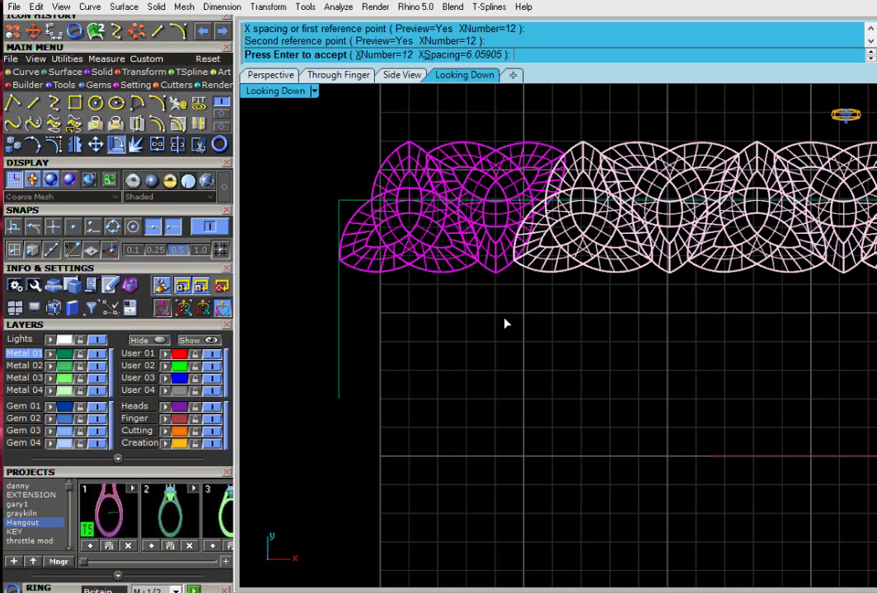
pyautogui.press('Return')
# Delete the five surplus knots at the end of the strip beyond the second vertical guide line
pyautogui.scroll(-5, 502, 327)
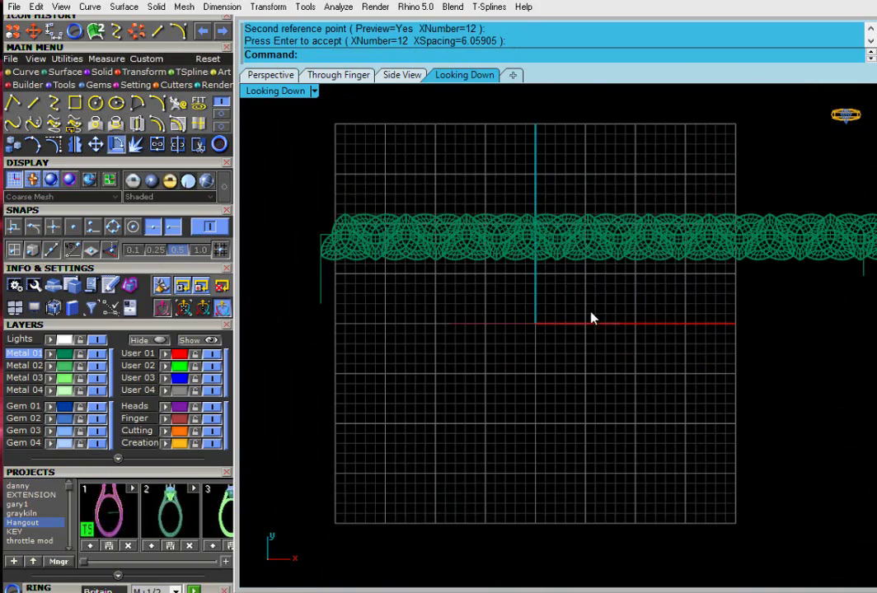
pyautogui.moveTo(790, 334); pyautogui.dragTo(454, 273, button='right')
pyautogui.scroll(4, 642, 217)
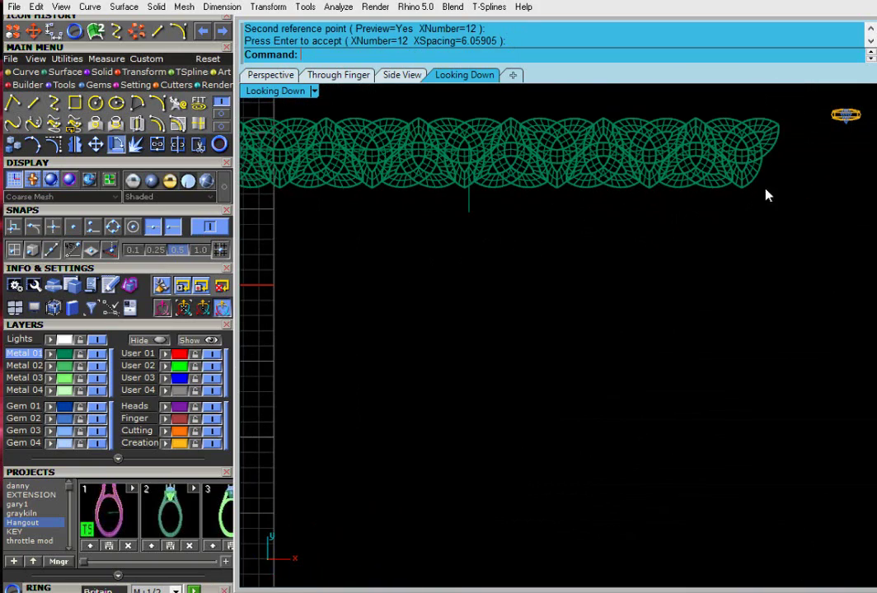
pyautogui.moveTo(779, 167); pyautogui.dragTo(548, 182)
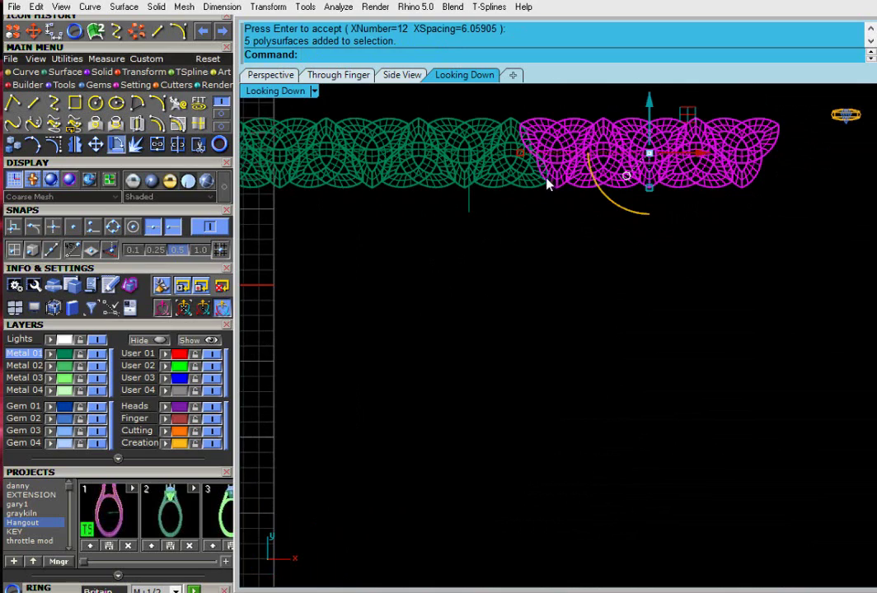
pyautogui.press('Delete')
pyautogui.scroll(-8, 495, 225)
pyautogui.moveTo(459, 257); pyautogui.dragTo(674, 262, button='right')
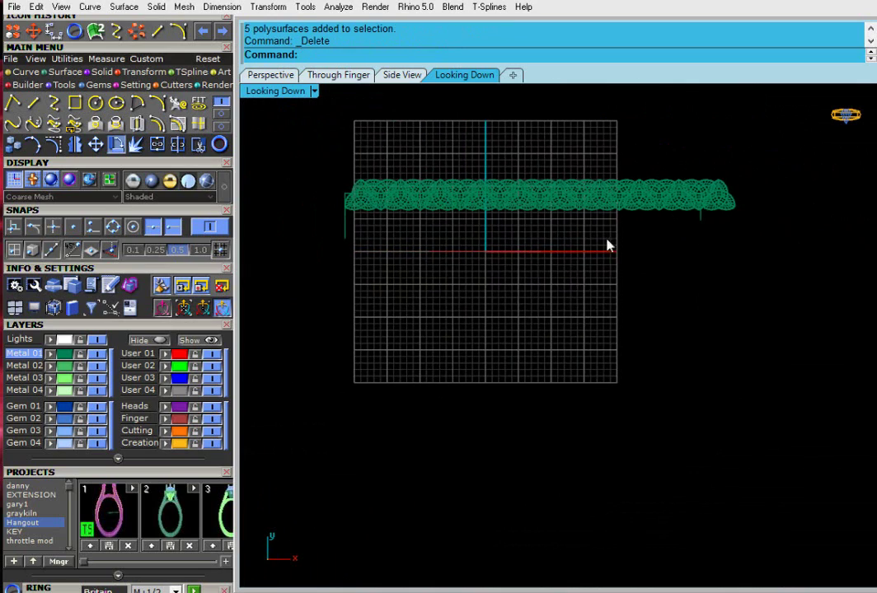
# Examine the shaded knot strip and the part of the long line exposed at its starting end
pyautogui.scroll(15, 378, 291)
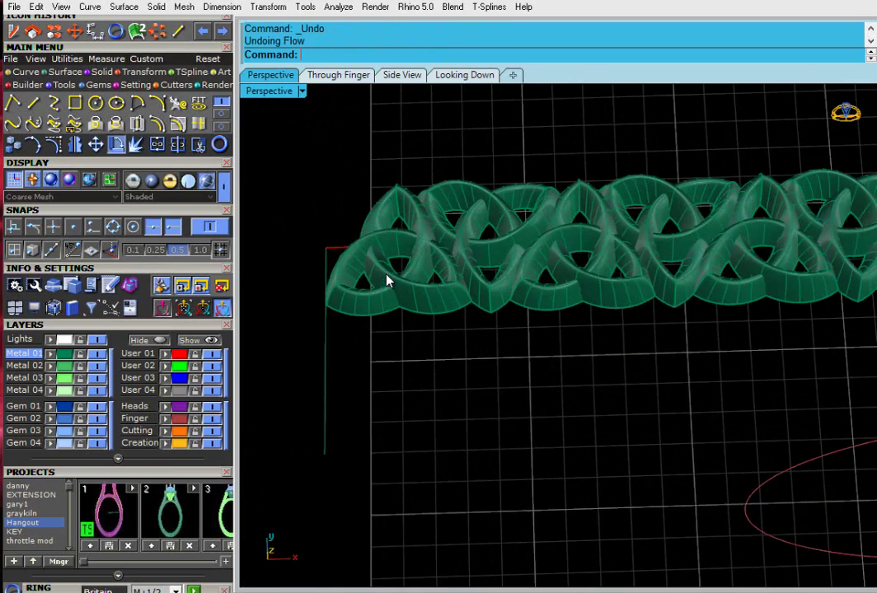
pyautogui.moveTo(409, 260); pyautogui.dragTo(406, 351, button='right')
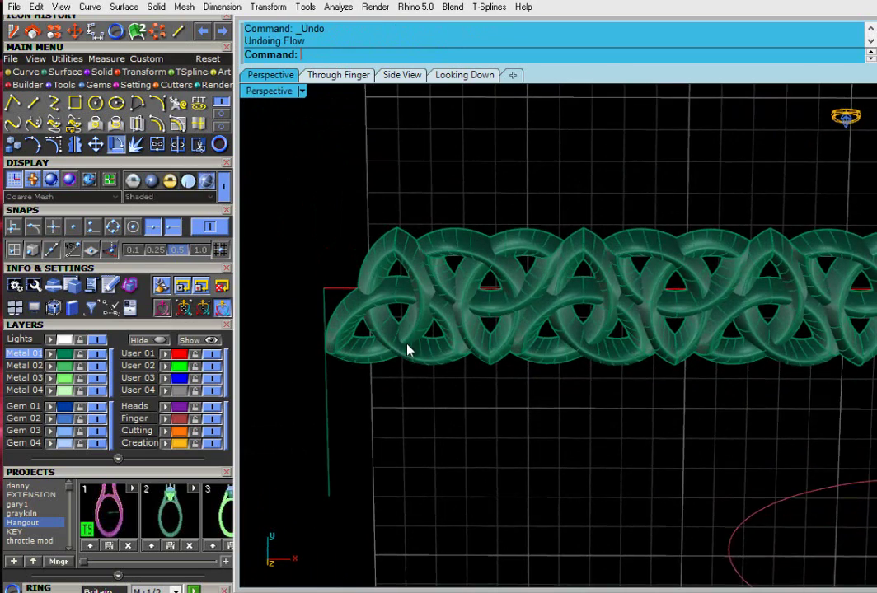
pyautogui.scroll(6, 408, 351)
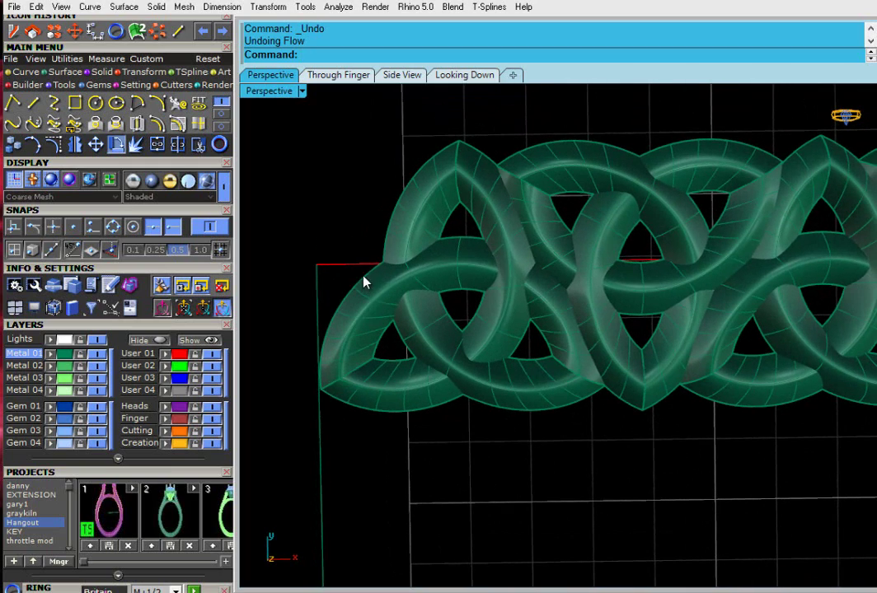
pyautogui.scroll(-5, 354, 240)
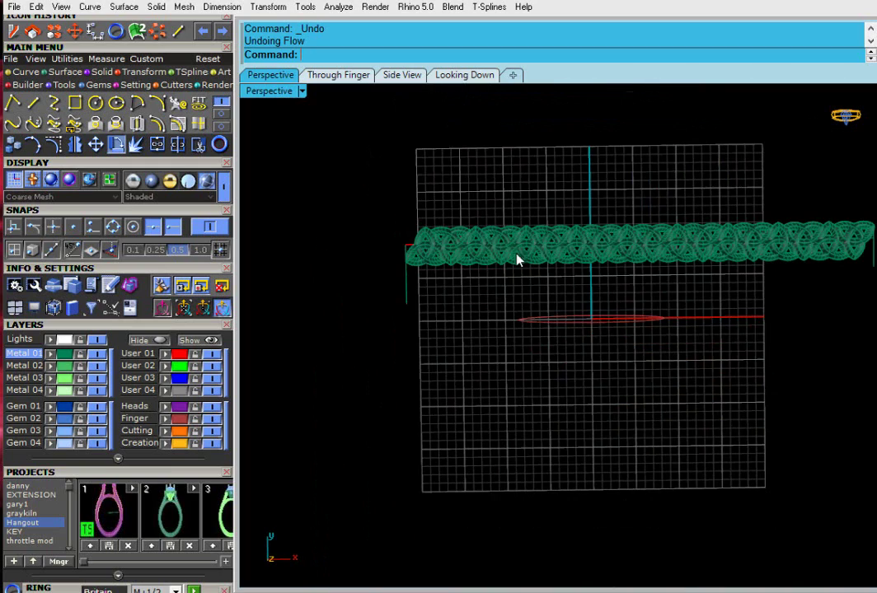
pyautogui.scroll(5, 422, 249)
pyautogui.scroll(4, 421, 248)
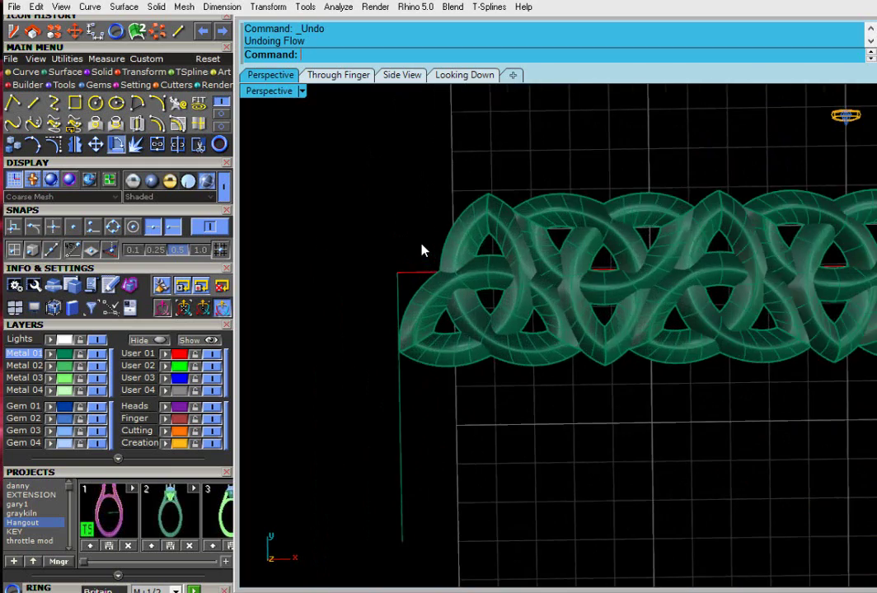
pyautogui.click(426, 289)
pyautogui.click(412, 263)
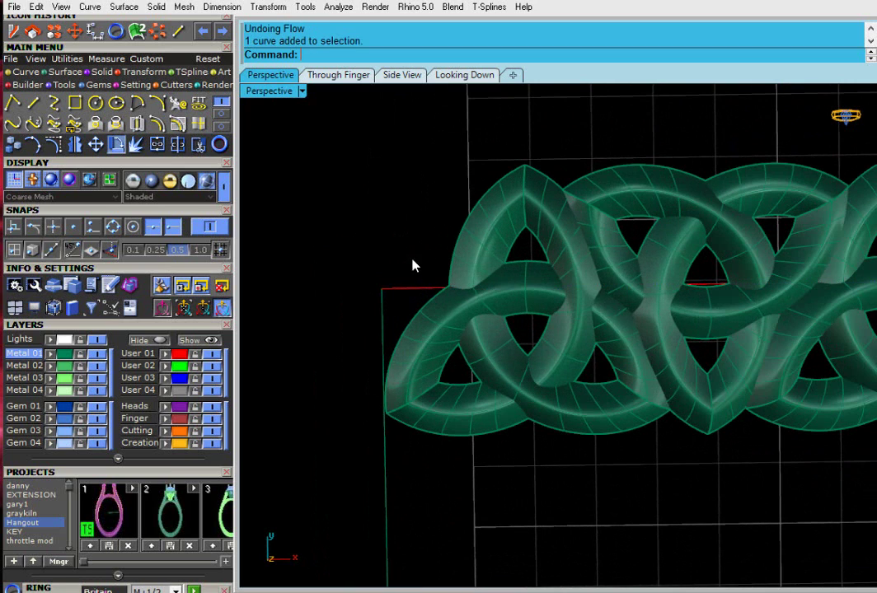
# Draw a line about 1.5 mm long from the first knot's inner edge to the long line's starting end
pyautogui.click(33, 104)
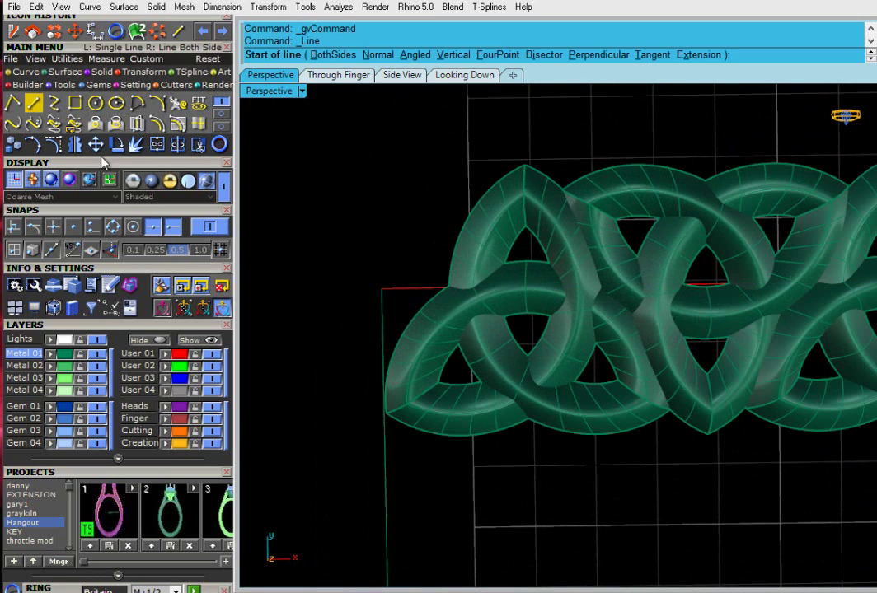
pyautogui.click(472, 288)
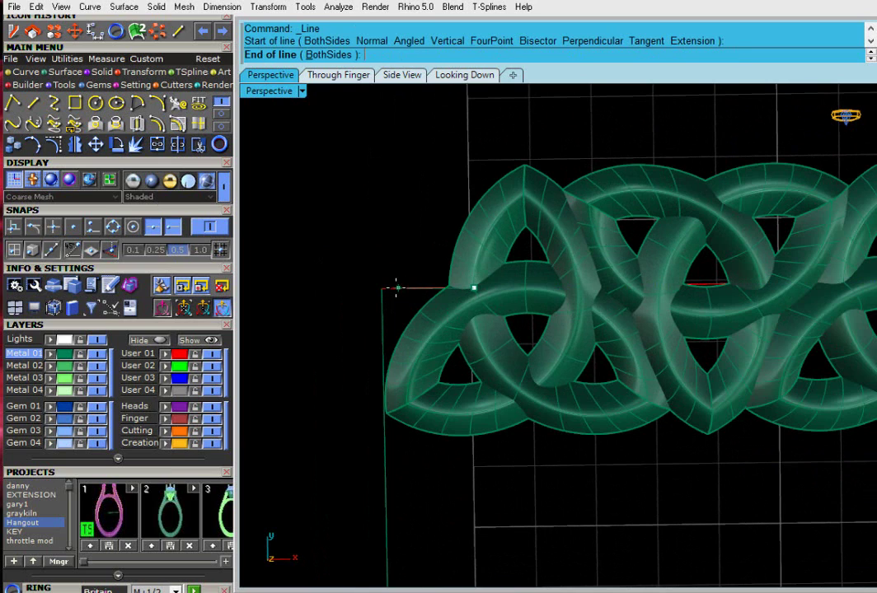
pyautogui.click(385, 292)
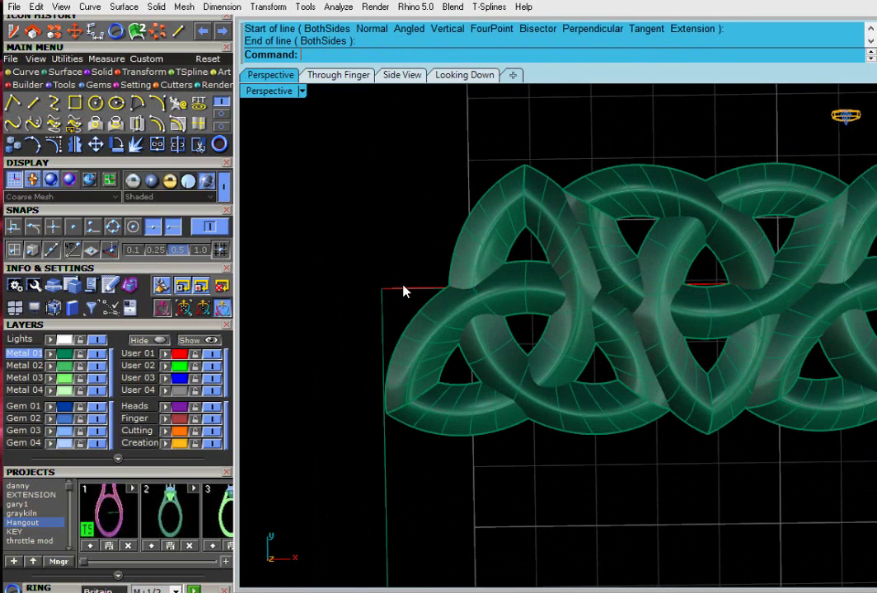
# Measure the new short line with the Length command and copy the reported value
pyautogui.click(403, 289)
pyautogui.click(443, 338)
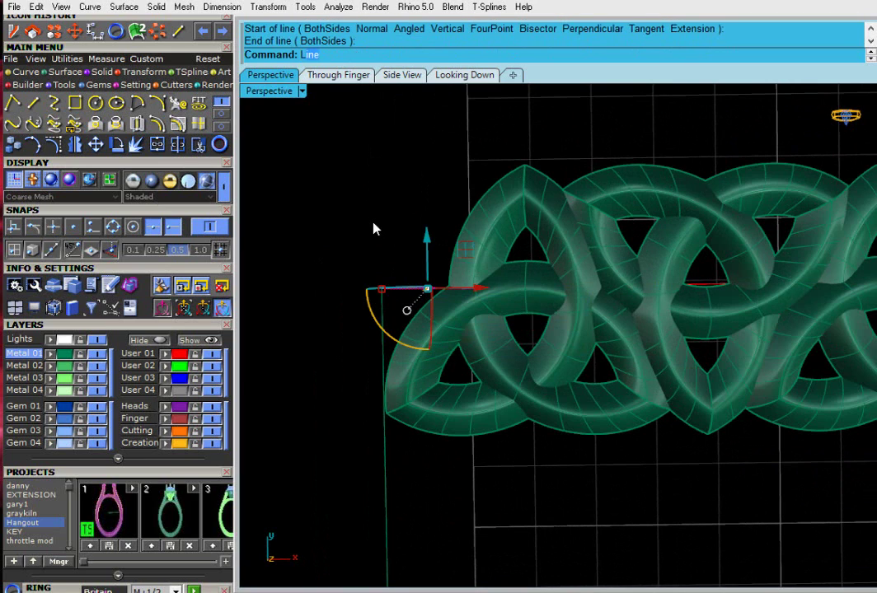
pyautogui.write('Length')
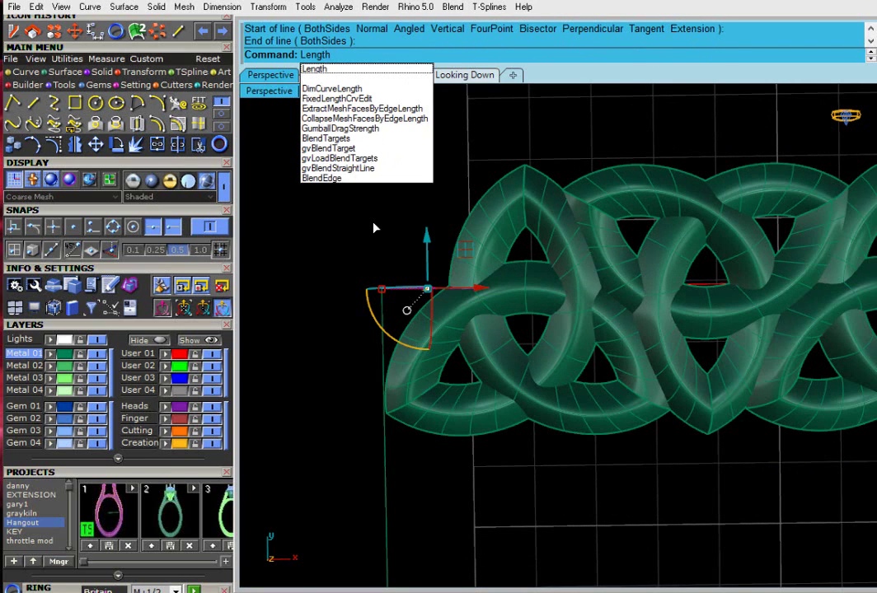
pyautogui.press('Return')
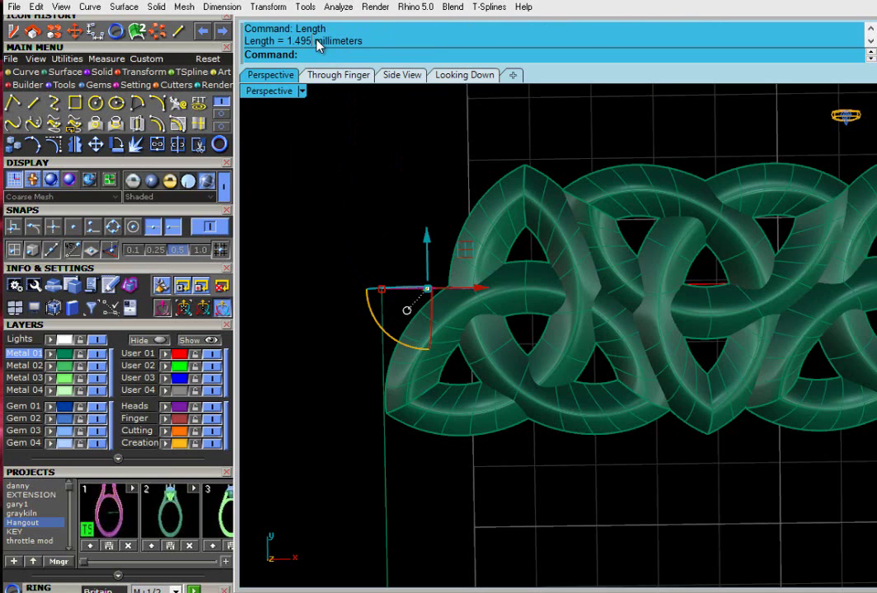
pyautogui.moveTo(314, 43); pyautogui.dragTo(288, 46)
pyautogui.rightClick(290, 47)
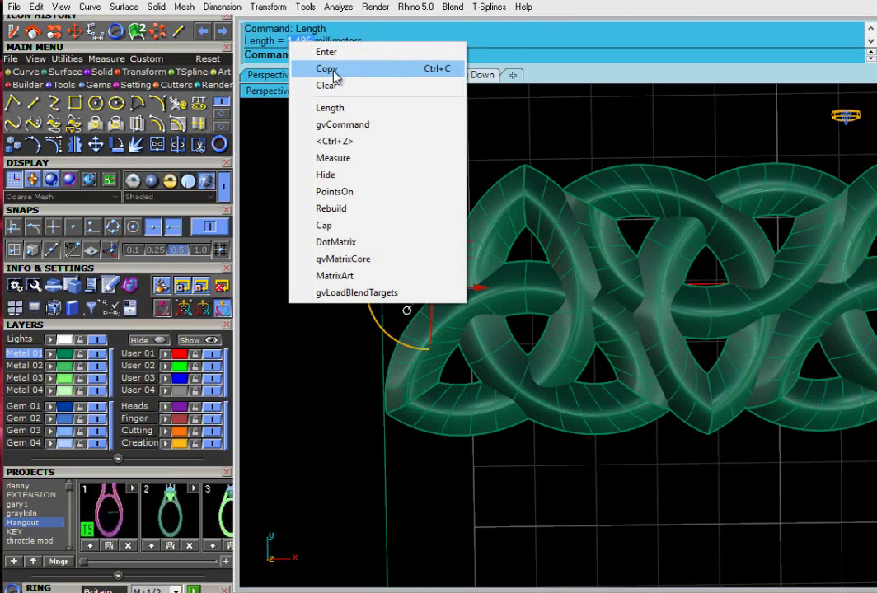
pyautogui.click(336, 70)
# Delete the short extension line and the vertical guide line at the strip's far end
pyautogui.scroll(-6, 313, 192)
pyautogui.moveTo(319, 192); pyautogui.dragTo(734, 270, button='right')
pyautogui.scroll(3, 737, 235)
pyautogui.scroll(2, 758, 206)
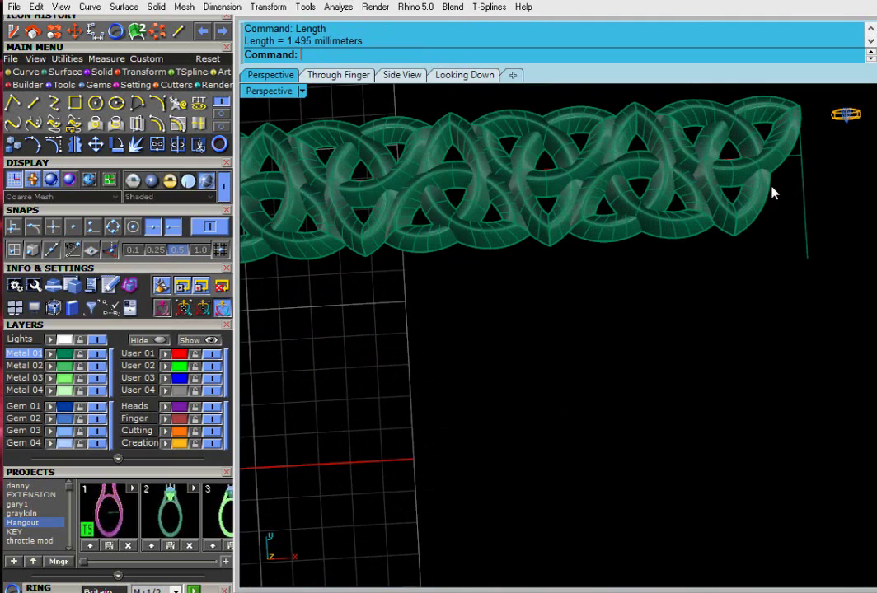
pyautogui.click(797, 169)
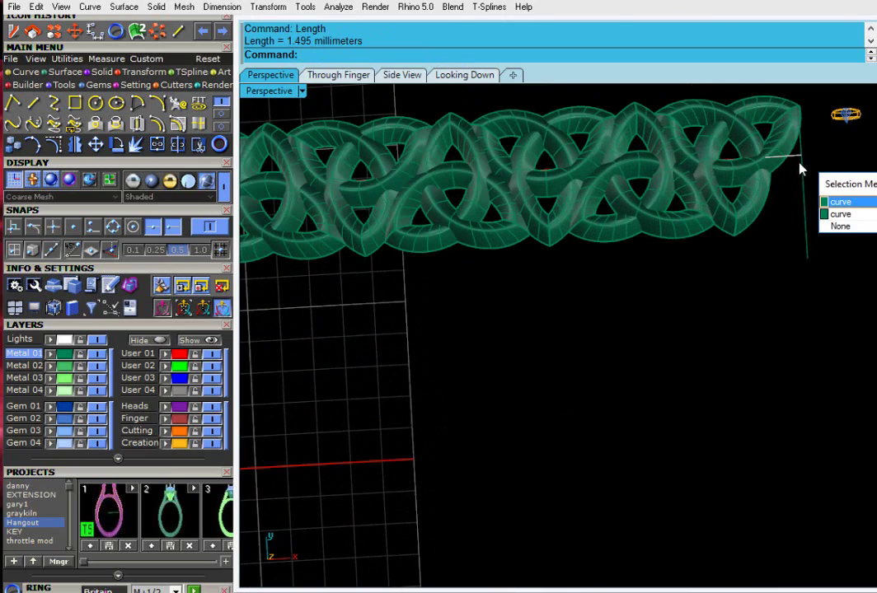
pyautogui.press('Delete')
pyautogui.click(802, 173)
pyautogui.press('Delete')
# Make Metal 02 the current layer, hide the Metal 01 layer and leave the Length command
pyautogui.rightClick(791, 174)
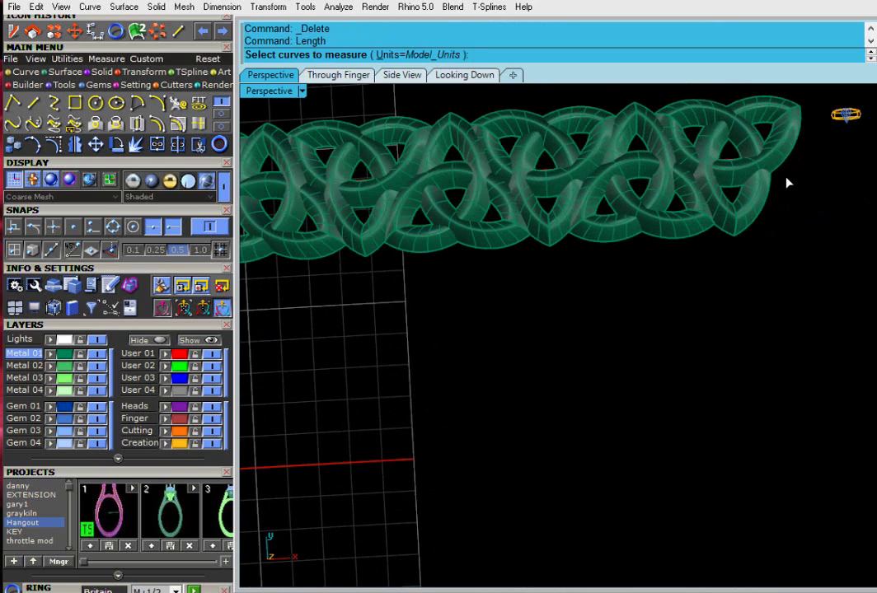
pyautogui.click(86, 365)
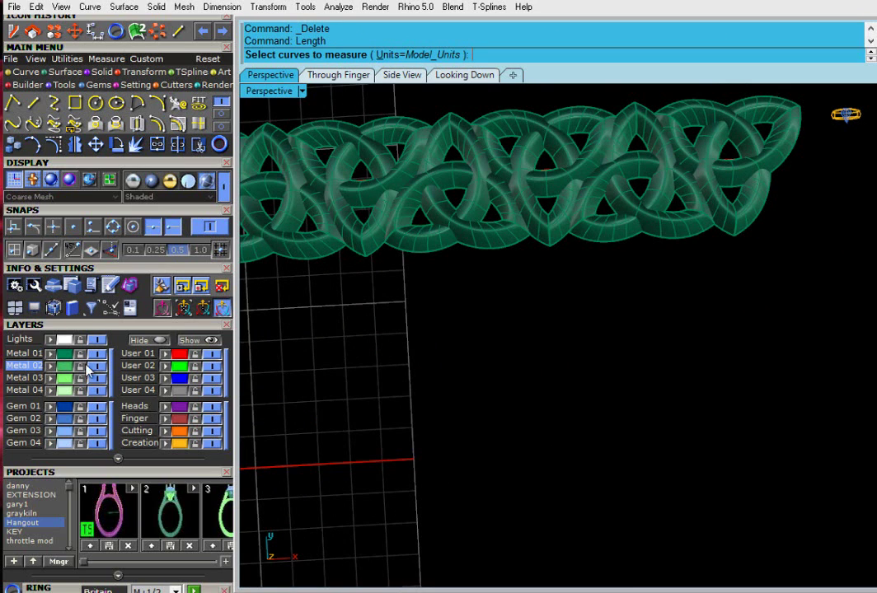
pyautogui.click(96, 354)
pyautogui.press('Escape')
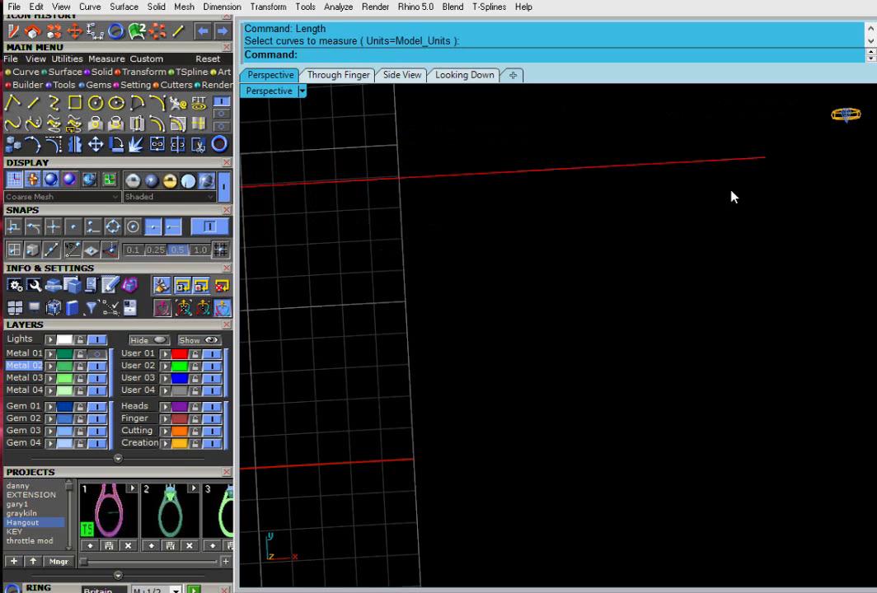
# Draw a 1.495 mm extension line outward from the far end of the long line, in line with it
pyautogui.click(33, 102)
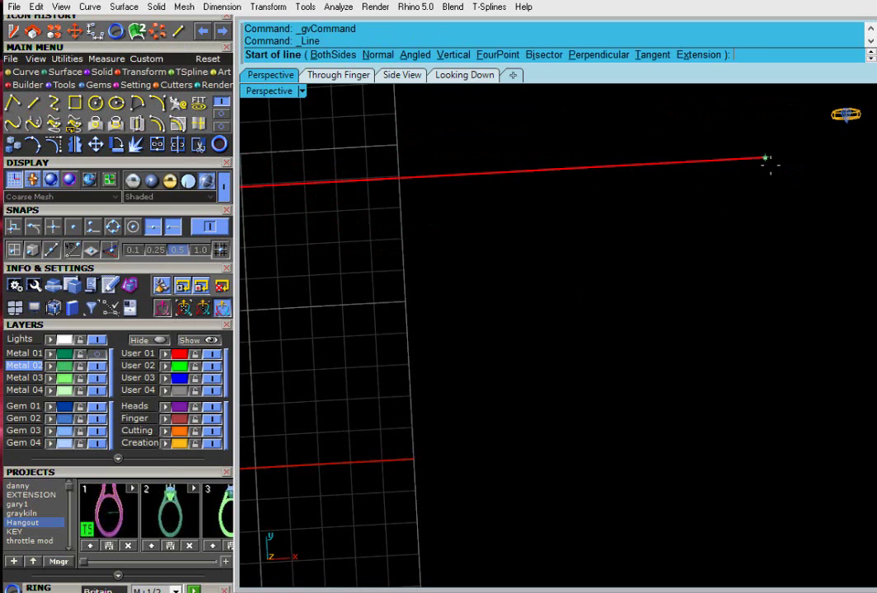
pyautogui.click(765, 158)
pyautogui.rightClick(383, 55)
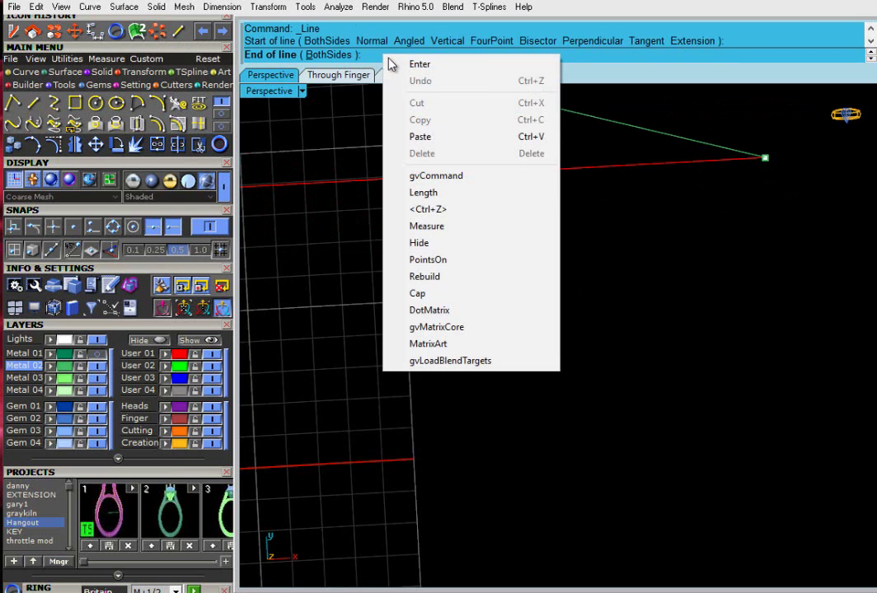
pyautogui.click(421, 136)
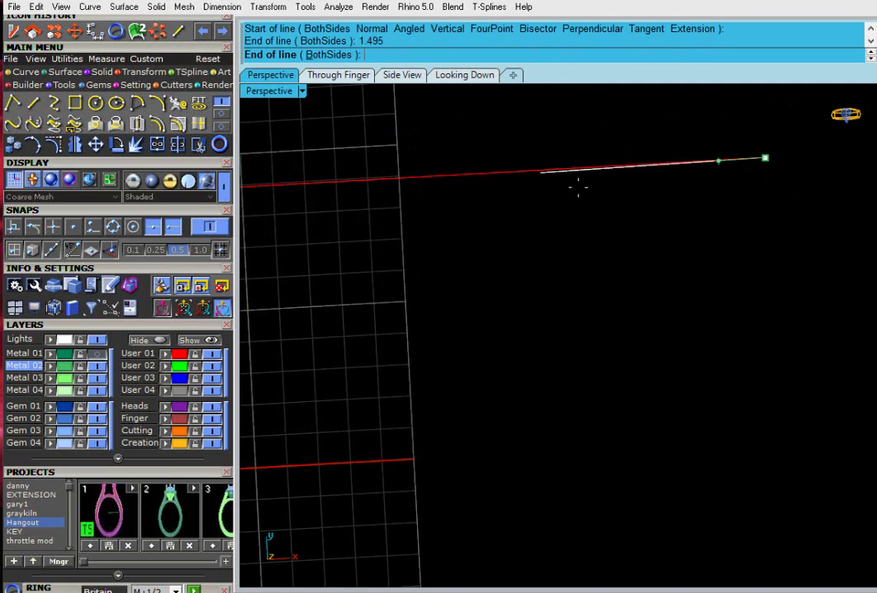
pyautogui.moveTo(795, 200); pyautogui.dragTo(661, 214, button='right')
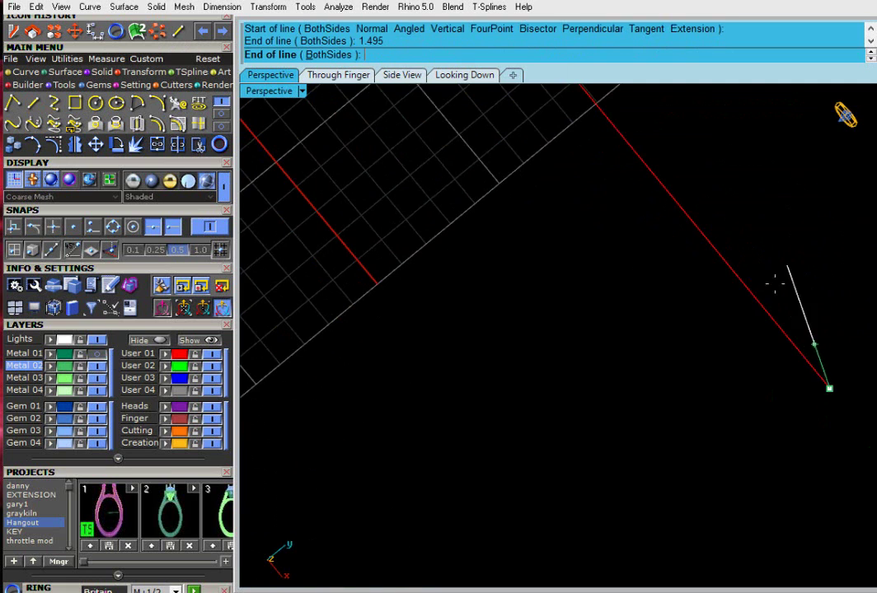
pyautogui.moveTo(761, 434); pyautogui.dragTo(717, 419, button='right')
pyautogui.moveTo(696, 363); pyautogui.dragTo(742, 424, button='right')
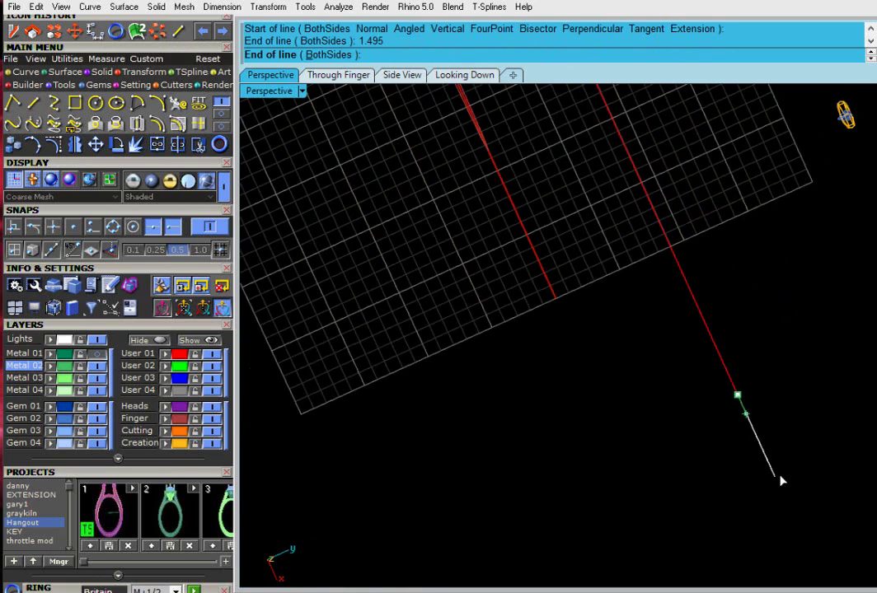
pyautogui.press('Escape')
# Show the Metal 01 layer so the knot strip appears together with the extended line
pyautogui.moveTo(730, 474)
pyautogui.mouseDown(button='right')
pyautogui.moveTo(661, 427)
pyautogui.moveTo(747, 403)
pyautogui.moveTo(700, 336)
pyautogui.moveTo(677, 280)
pyautogui.moveTo(671, 293)
pyautogui.moveTo(613, 262)
pyautogui.moveTo(704, 272)
pyautogui.mouseUp(button='right')
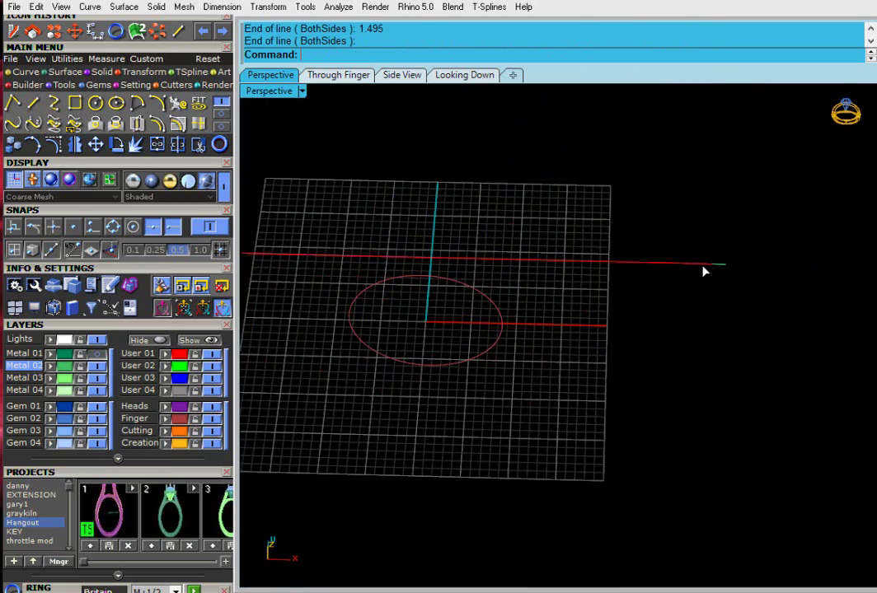
pyautogui.click(705, 271)
pyautogui.moveTo(699, 307); pyautogui.dragTo(632, 336, button='right')
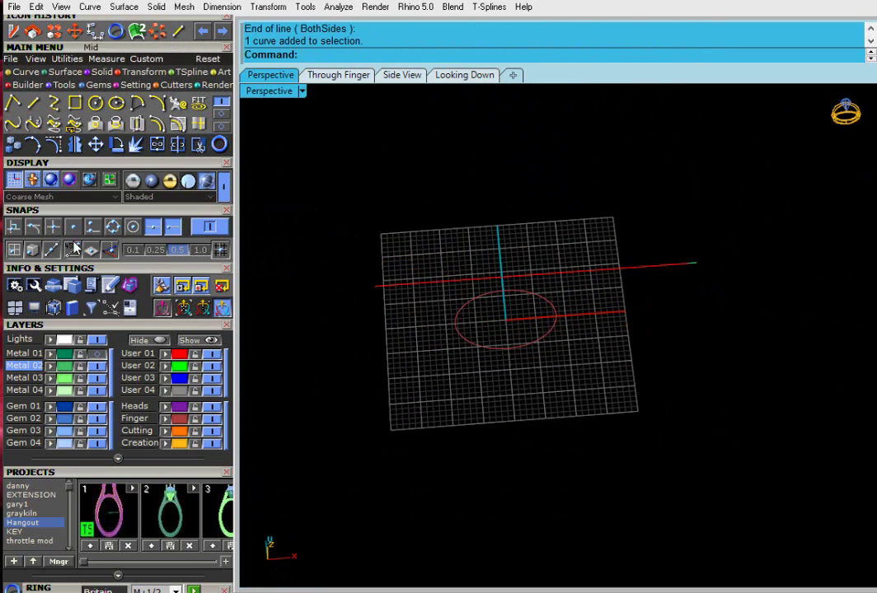
pyautogui.click(98, 354)
pyautogui.moveTo(519, 350); pyautogui.dragTo(691, 280, button='right')
pyautogui.scroll(3, 690, 280)
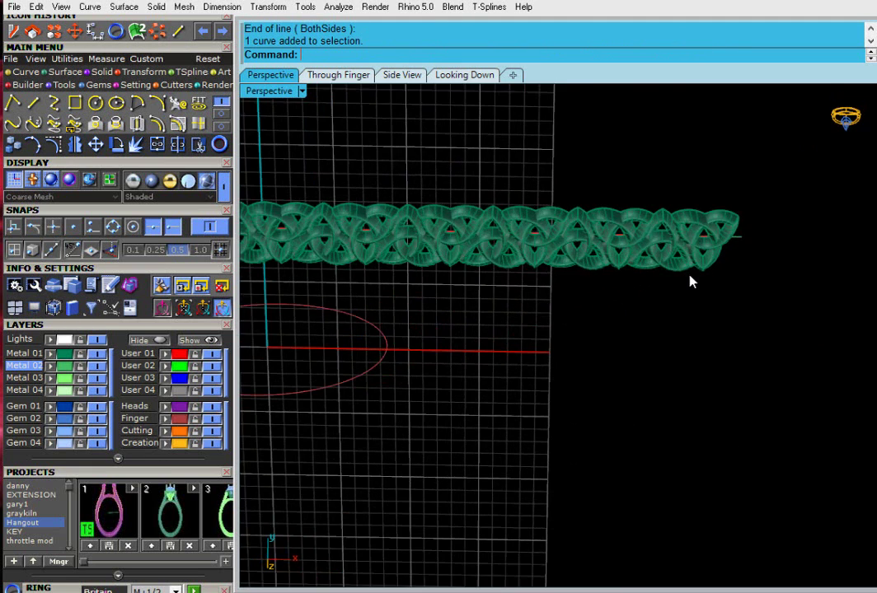
# Examine both ends of the knot strip against the ends of the long line and its short extension
pyautogui.scroll(-4, 690, 276)
pyautogui.moveTo(618, 279); pyautogui.dragTo(623, 251, button='right')
pyautogui.scroll(-4, 623, 253)
pyautogui.moveTo(577, 278); pyautogui.dragTo(446, 280, button='right')
pyautogui.scroll(4, 357, 260)
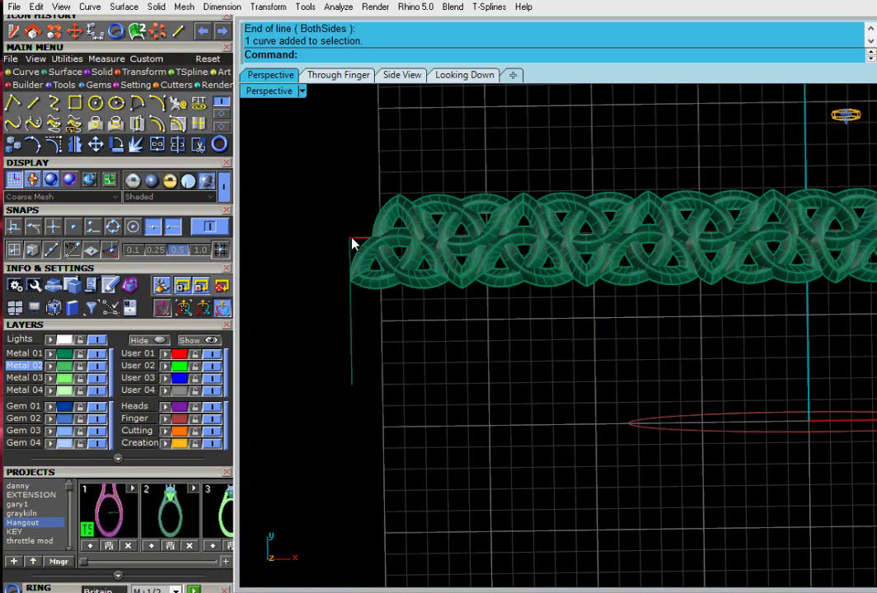
pyautogui.click(352, 244)
pyautogui.click(398, 293)
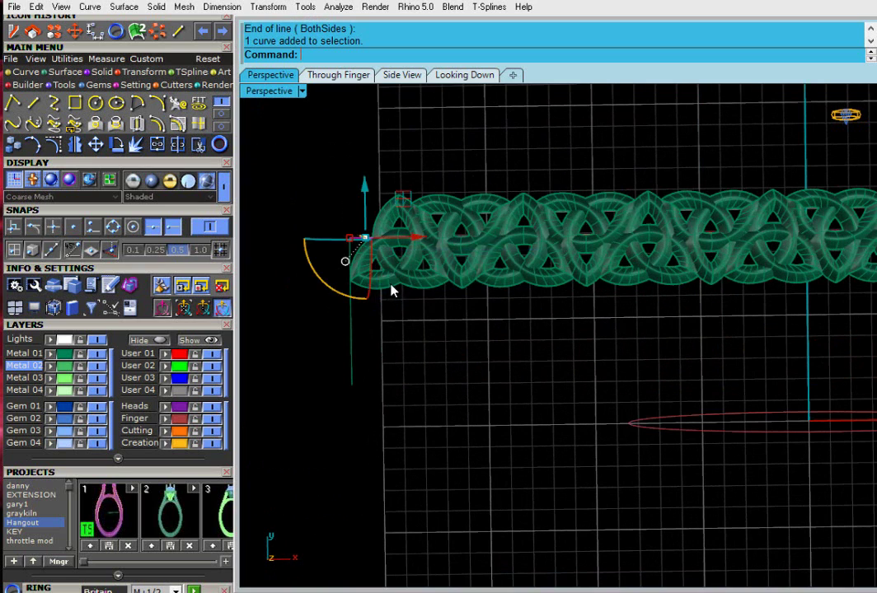
pyautogui.scroll(-6, 378, 234)
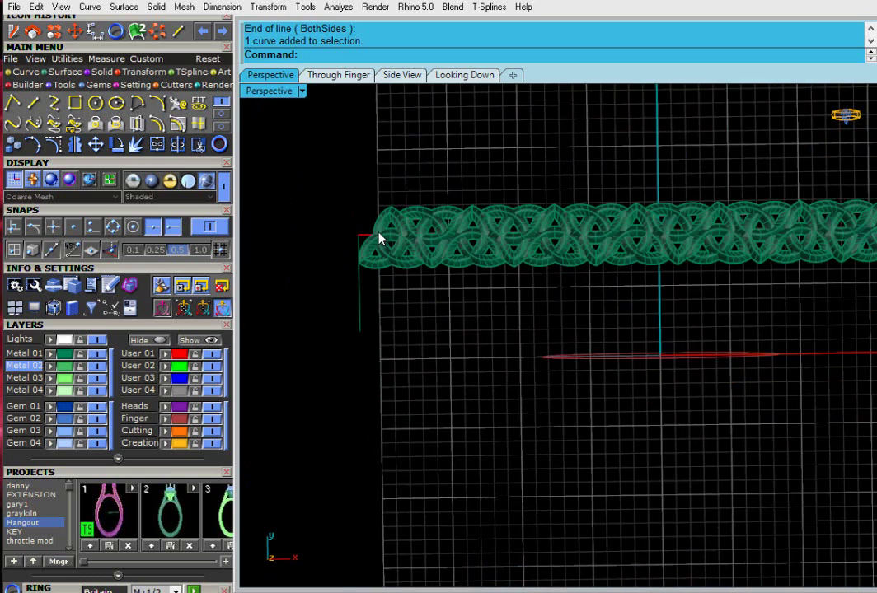
pyautogui.scroll(6, 739, 235)
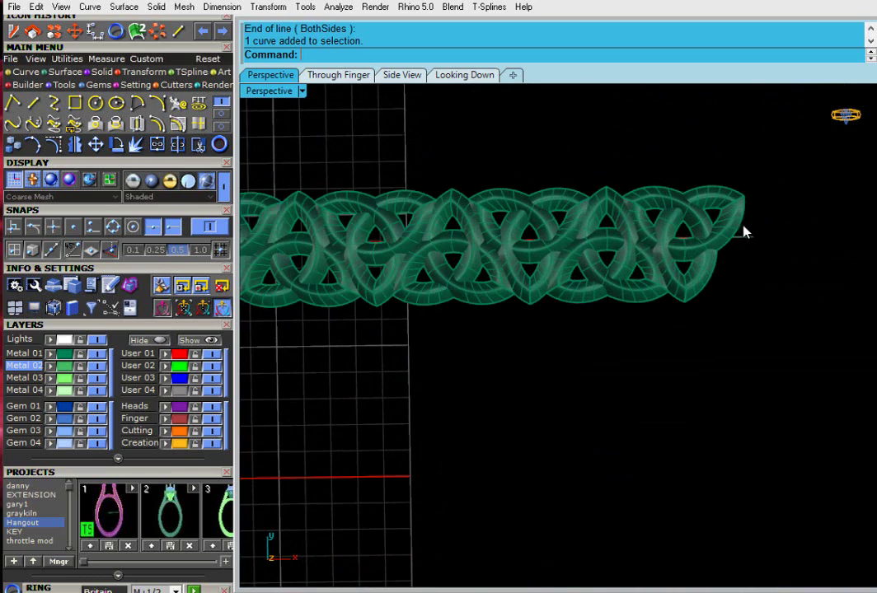
pyautogui.scroll(-5, 730, 228)
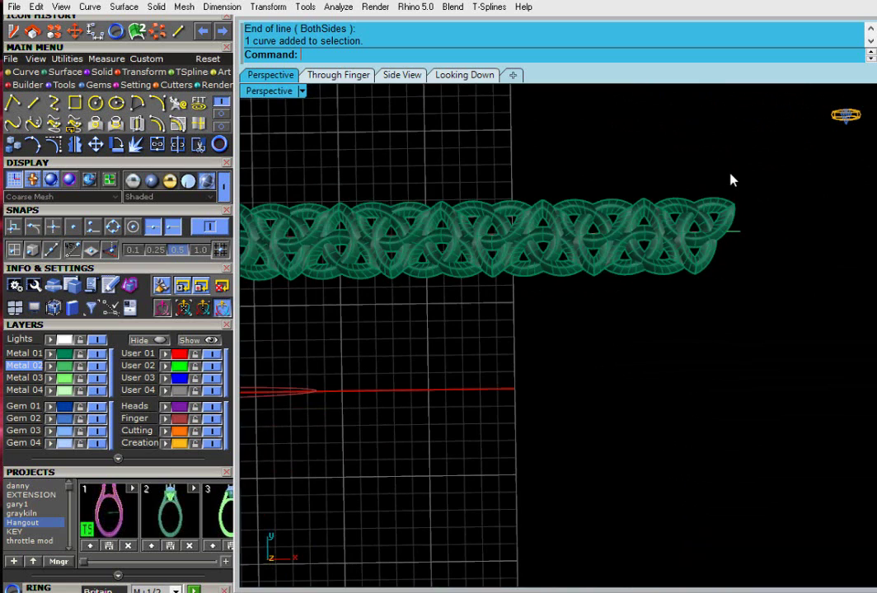
pyautogui.scroll(-2, 663, 167)
pyautogui.moveTo(663, 170); pyautogui.dragTo(658, 189, button='right')
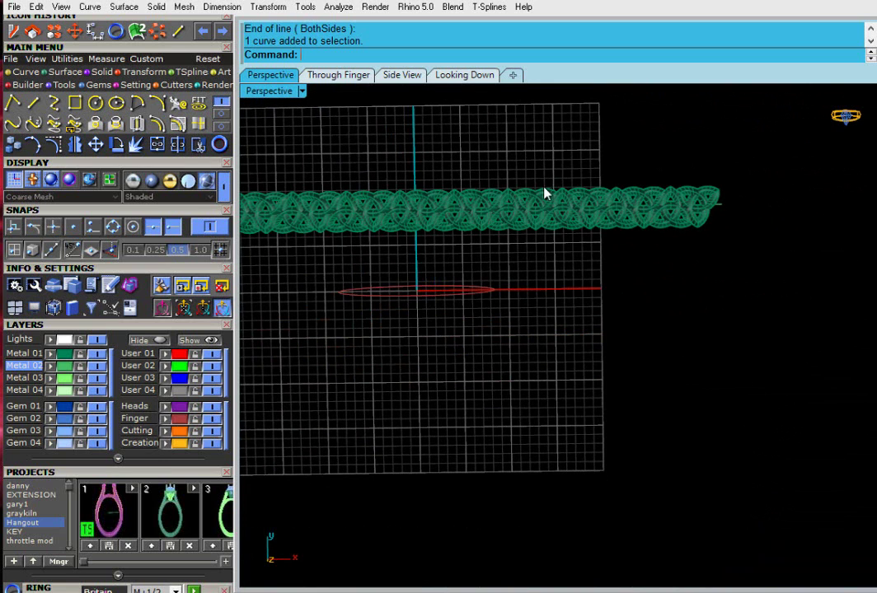
# Draw a short vertical guide line upward from the outer end of the extension line
pyautogui.click(36, 108)
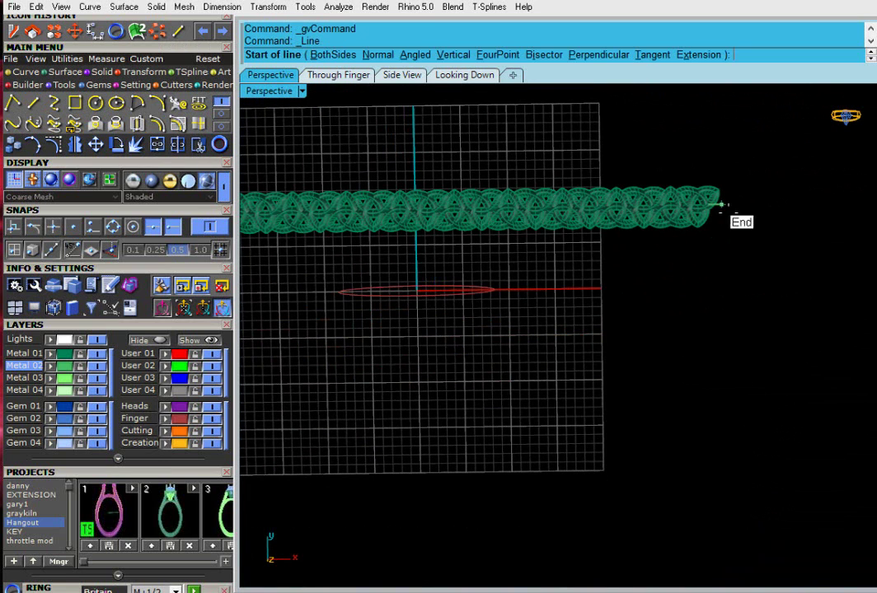
pyautogui.click(722, 204)
pyautogui.click(722, 164)
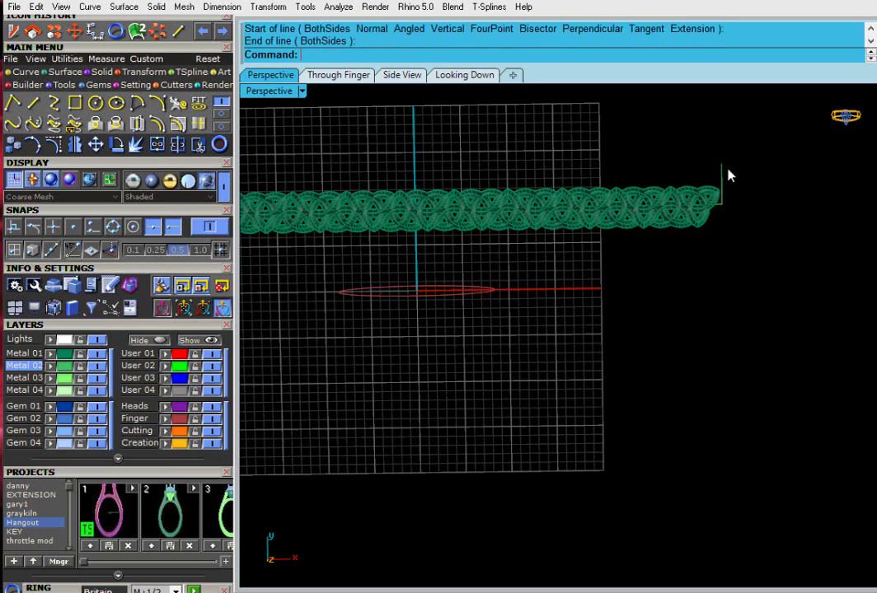
# Stretch all the knots with Scale 1-D from the long line's starting end, referencing its far end and a point along the extension
pyautogui.scroll(3, 714, 193)
pyautogui.scroll(-5, 730, 221)
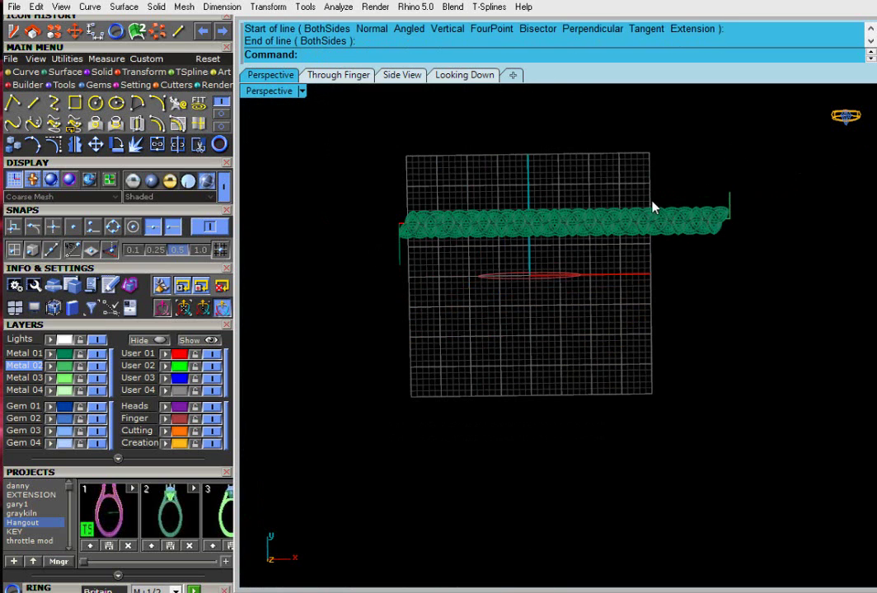
pyautogui.moveTo(636, 218); pyautogui.dragTo(404, 225)
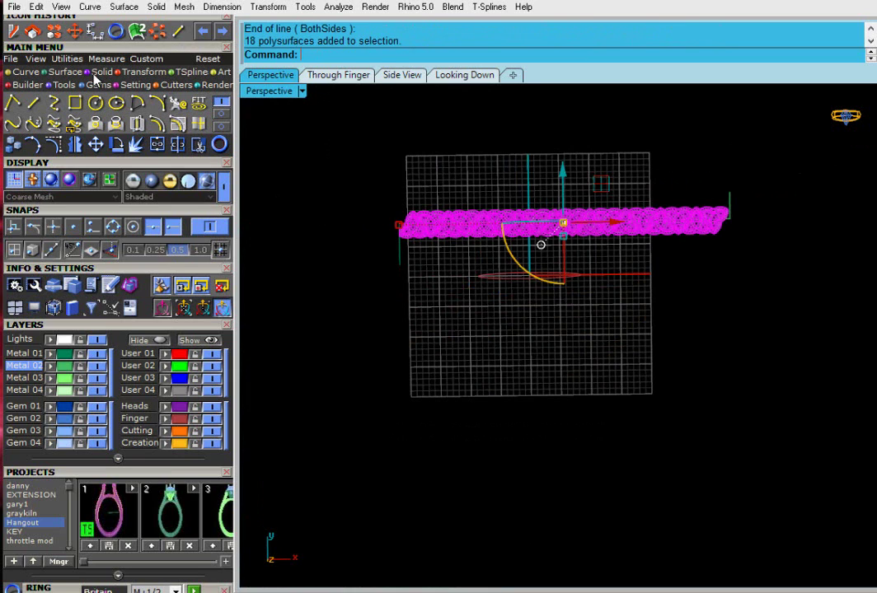
pyautogui.click(268, 7)
pyautogui.moveTo(333, 2)
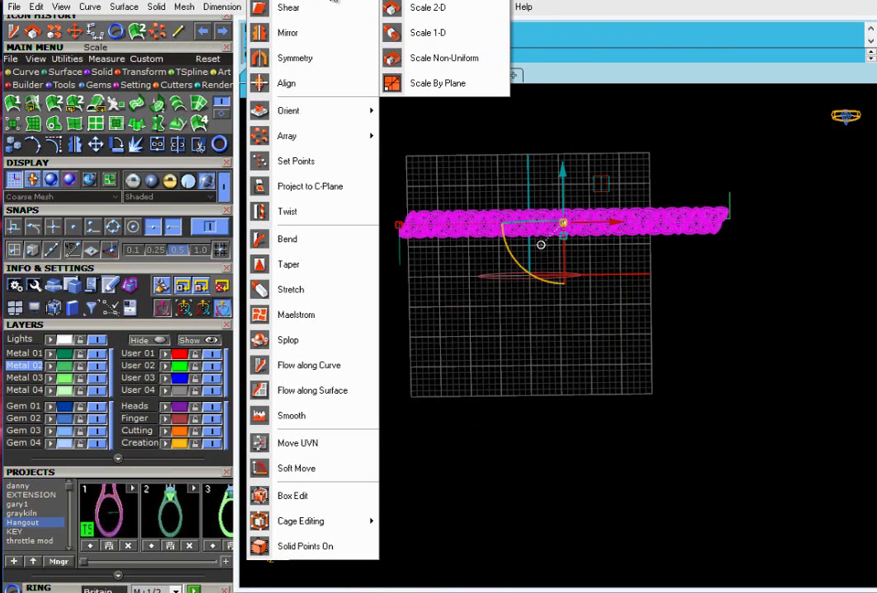
pyautogui.click(429, 31)
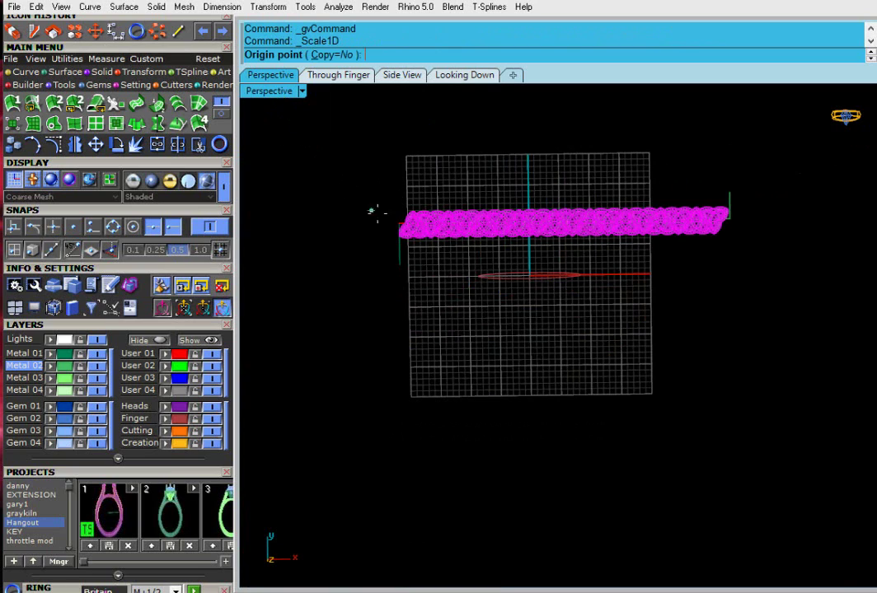
pyautogui.scroll(10, 446, 215)
pyautogui.click(312, 239)
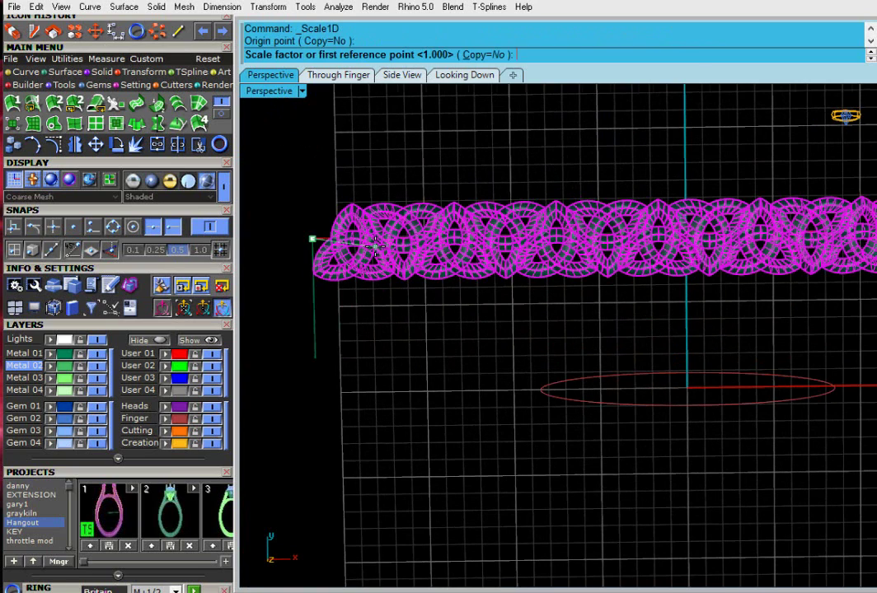
pyautogui.scroll(-4, 689, 296)
pyautogui.scroll(5, 622, 235)
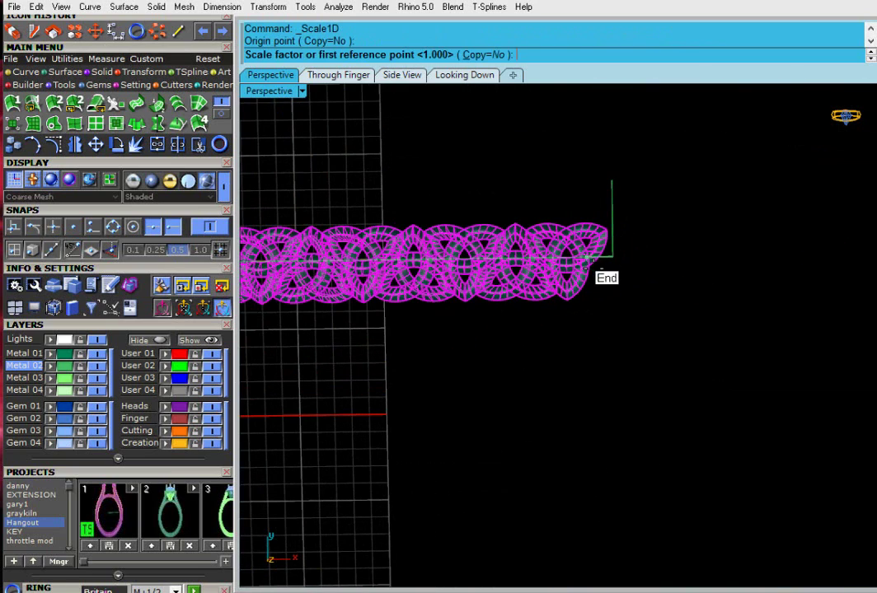
pyautogui.scroll(2, 586, 264)
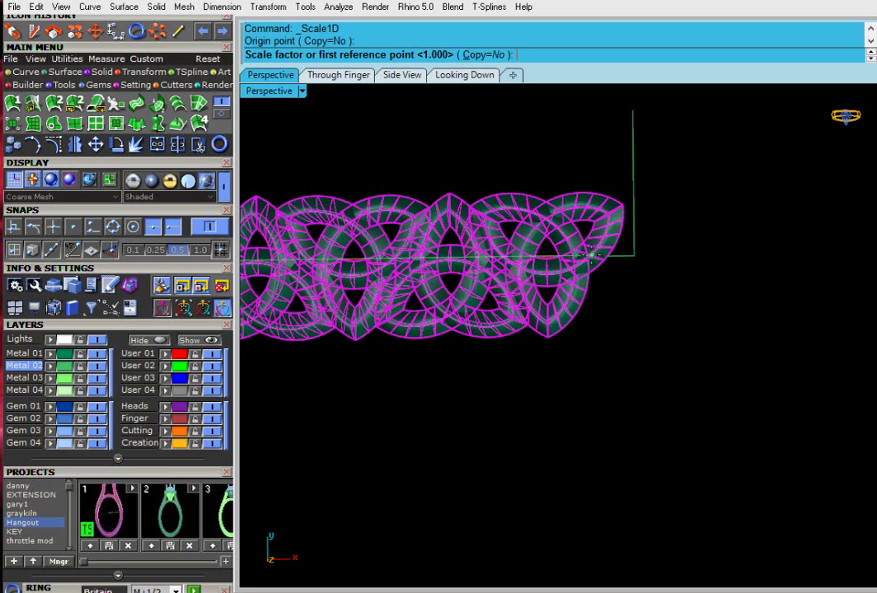
pyautogui.click(590, 255)
pyautogui.click(622, 258)
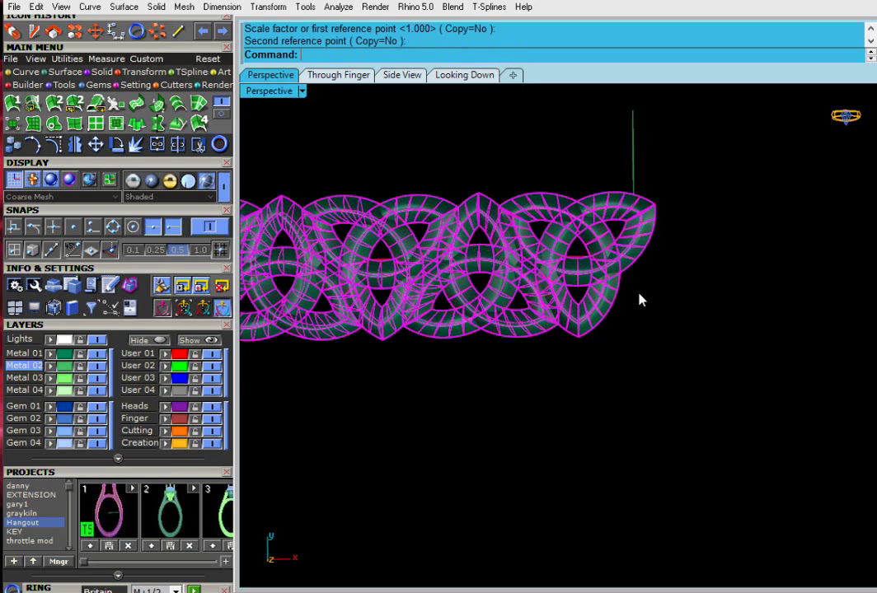
pyautogui.click(638, 298)
# Flow a copy of the knot strip along the curve from the long red line to the finger rail circle, with Stretch on
pyautogui.scroll(-10, 564, 247)
pyautogui.moveTo(528, 299); pyautogui.dragTo(499, 247, button='right')
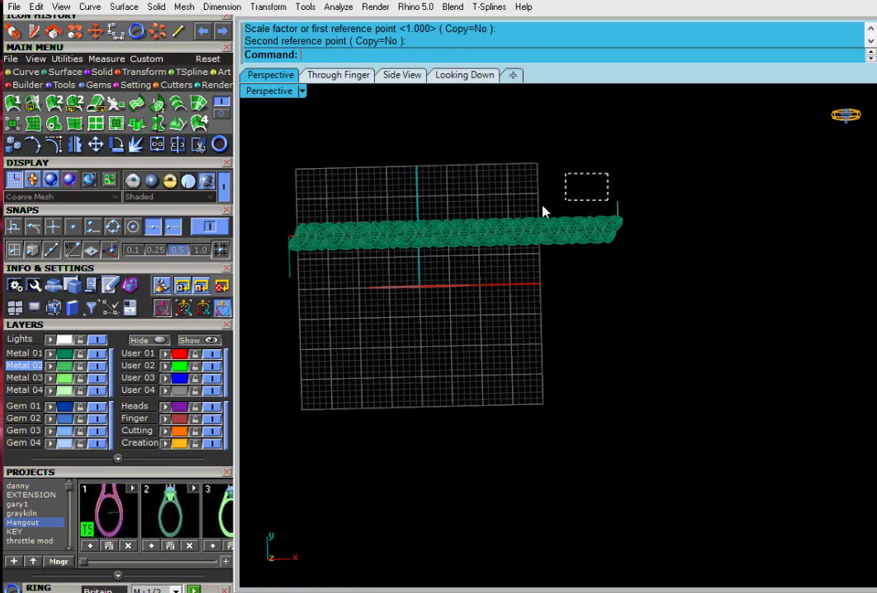
pyautogui.moveTo(317, 230); pyautogui.dragTo(265, 233)
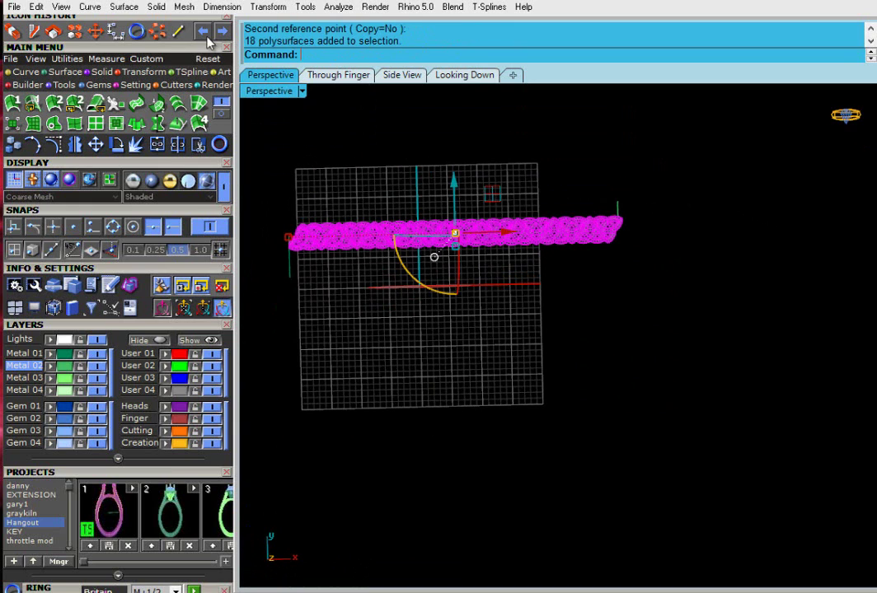
pyautogui.click(266, 8)
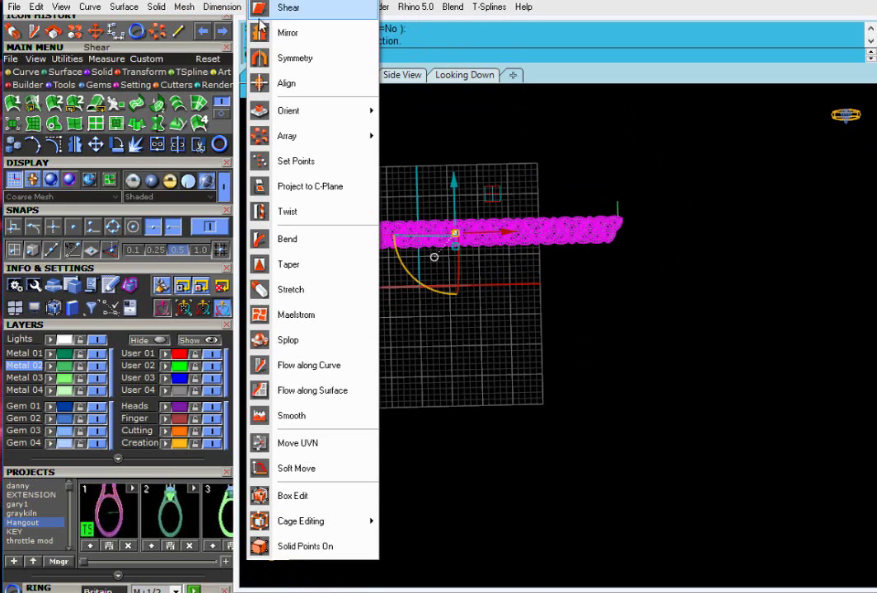
pyautogui.click(309, 365)
pyautogui.click(289, 238)
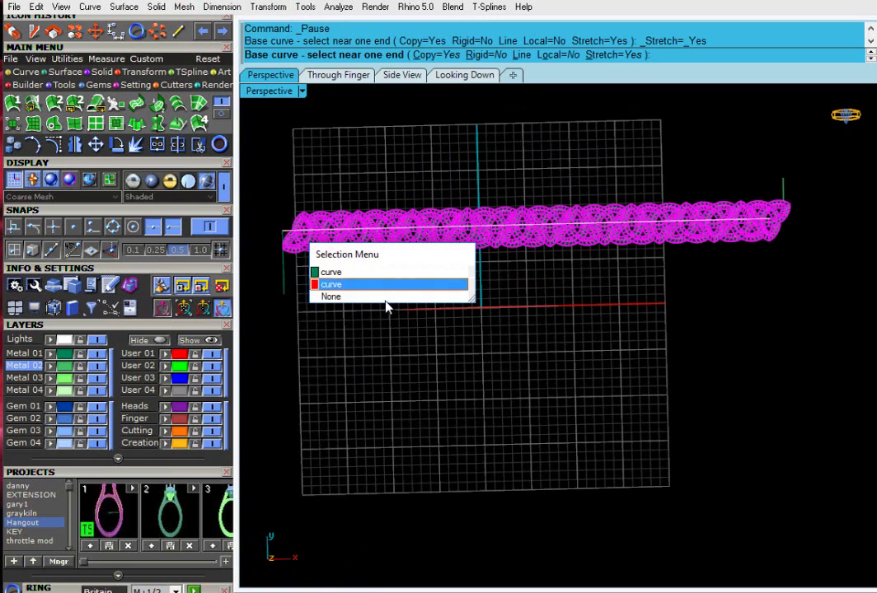
pyautogui.click(319, 288)
pyautogui.moveTo(423, 344); pyautogui.dragTo(429, 287, button='right')
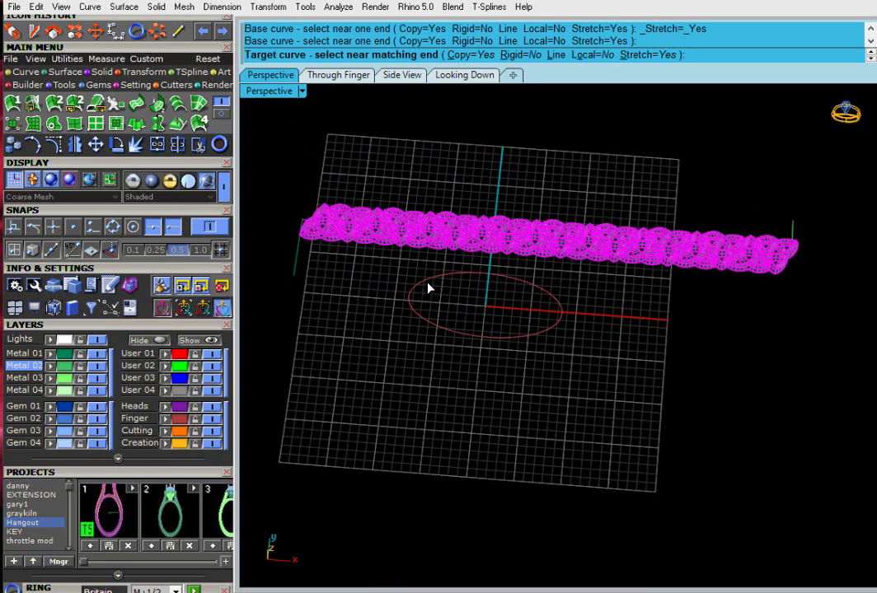
pyautogui.click(428, 288)
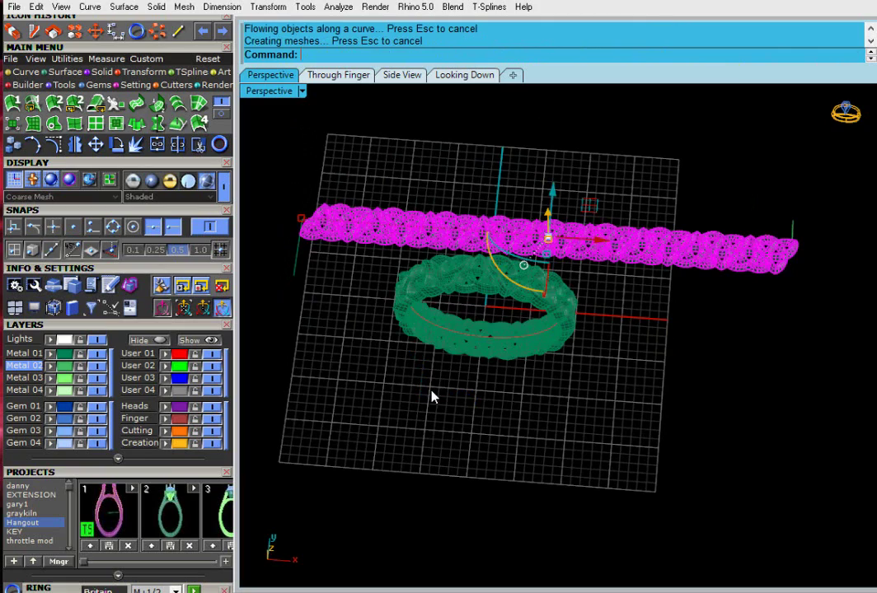
# Hide the straight knot strip with its enclosed construction lines, and delete the leftover vertical guide line at the starting end
pyautogui.moveTo(495, 366); pyautogui.dragTo(482, 336, button='right')
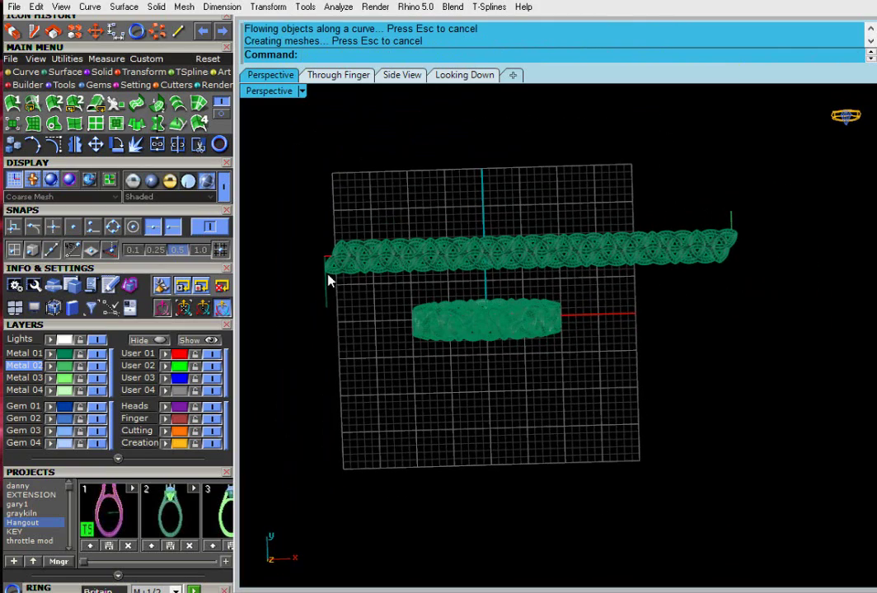
pyautogui.moveTo(255, 200); pyautogui.dragTo(785, 293)
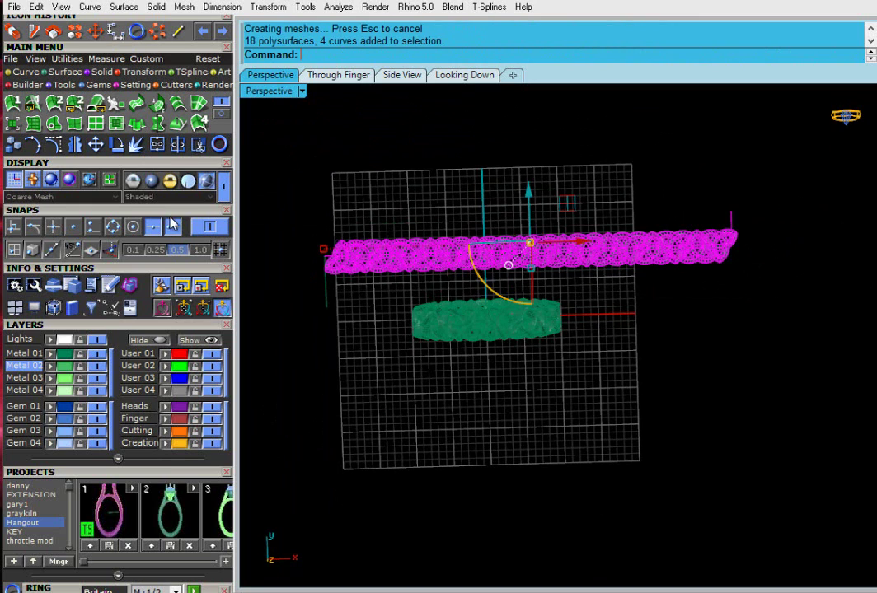
pyautogui.click(146, 339)
pyautogui.moveTo(365, 334); pyautogui.dragTo(428, 262, button='right')
pyautogui.moveTo(409, 282); pyautogui.dragTo(382, 221)
pyautogui.click(283, 360)
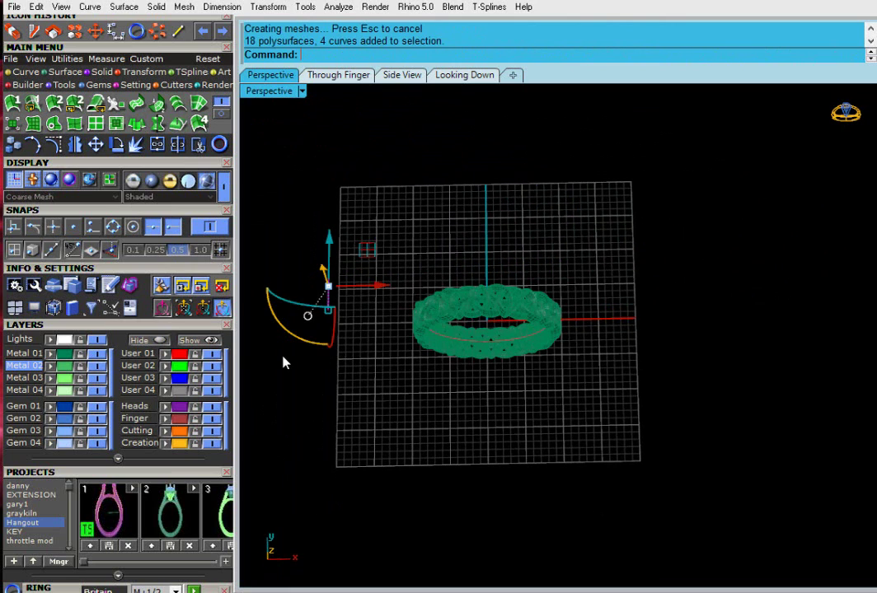
pyautogui.press('Delete')
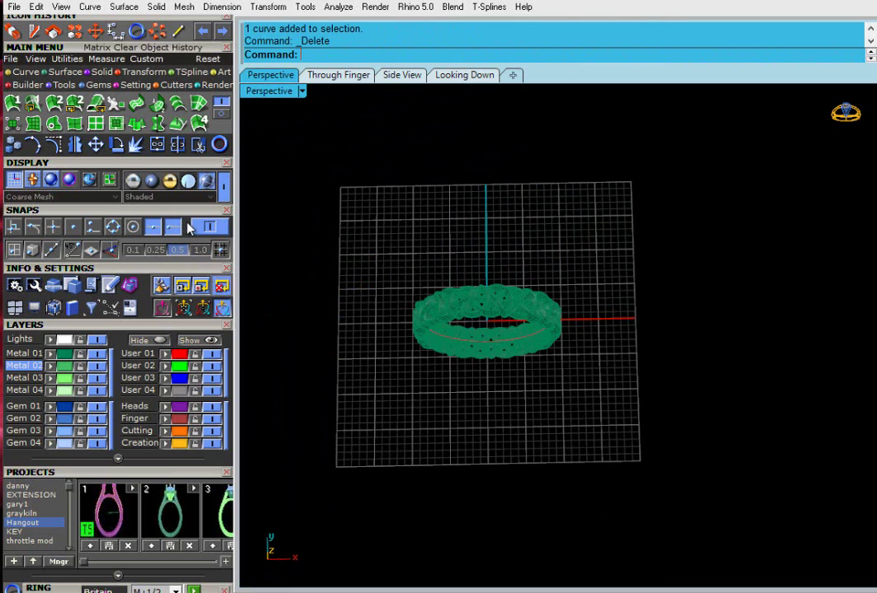
# Set the Perspective viewport's display mode to Plastic
pyautogui.click(301, 91)
pyautogui.click(356, 302)
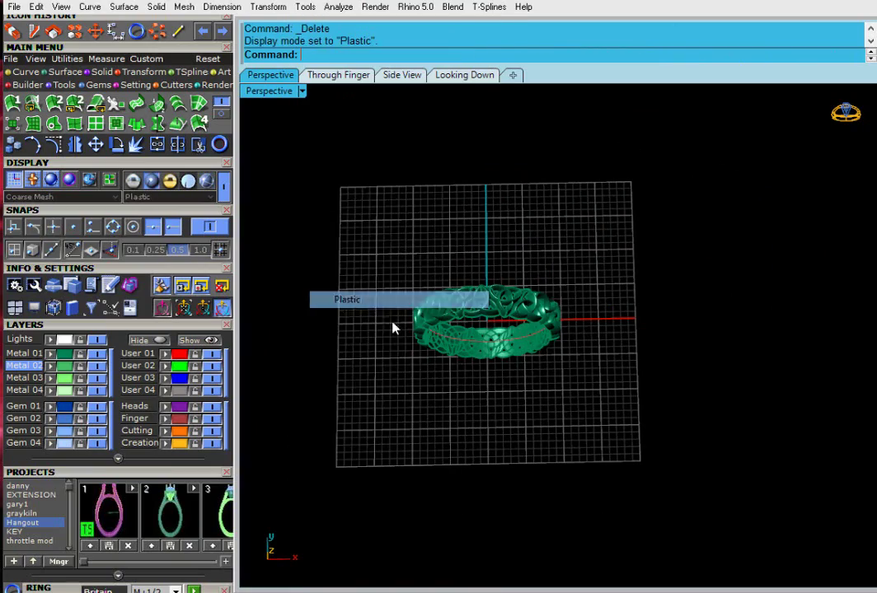
# Create a print mesh from the whole knot ring with gvMesh, keeping the current meshing options and the original objects
pyautogui.scroll(5, 462, 375)
pyautogui.moveTo(462, 376); pyautogui.dragTo(515, 322, button='right')
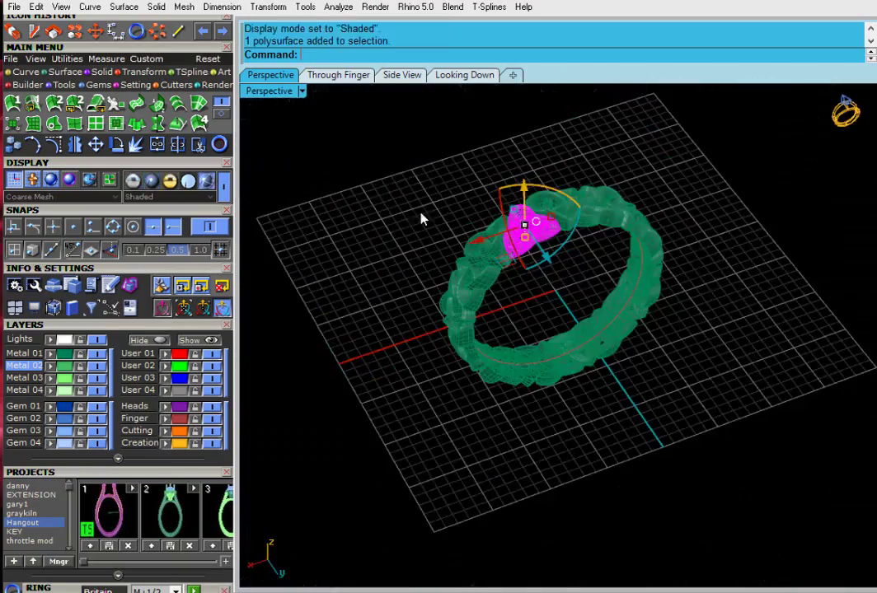
pyautogui.moveTo(389, 155); pyautogui.dragTo(716, 446)
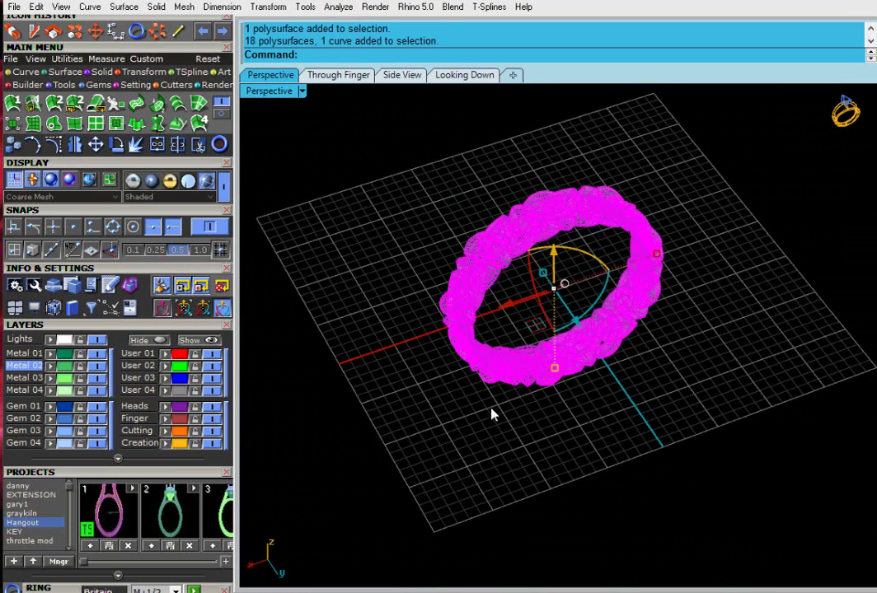
pyautogui.write('gvMesh')
pyautogui.press('Return')
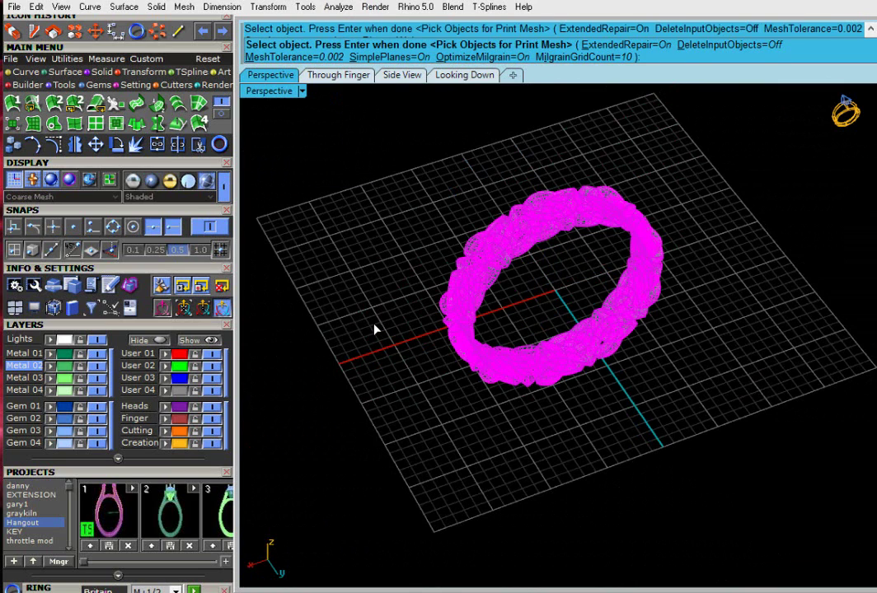
pyautogui.press('Return')
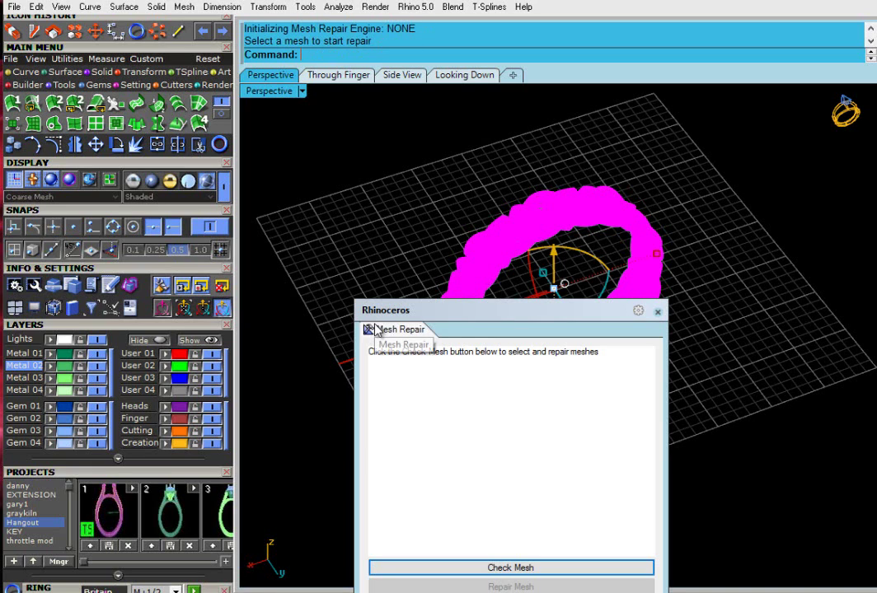
# Dismiss mesh repair and move the new ring mesh in the negative Y direction, clear of the original polysurface ring
pyautogui.click(658, 312)
pyautogui.click(599, 387)
pyautogui.moveTo(597, 392); pyautogui.dragTo(519, 260, button='right')
pyautogui.click(519, 280)
pyautogui.click(534, 288)
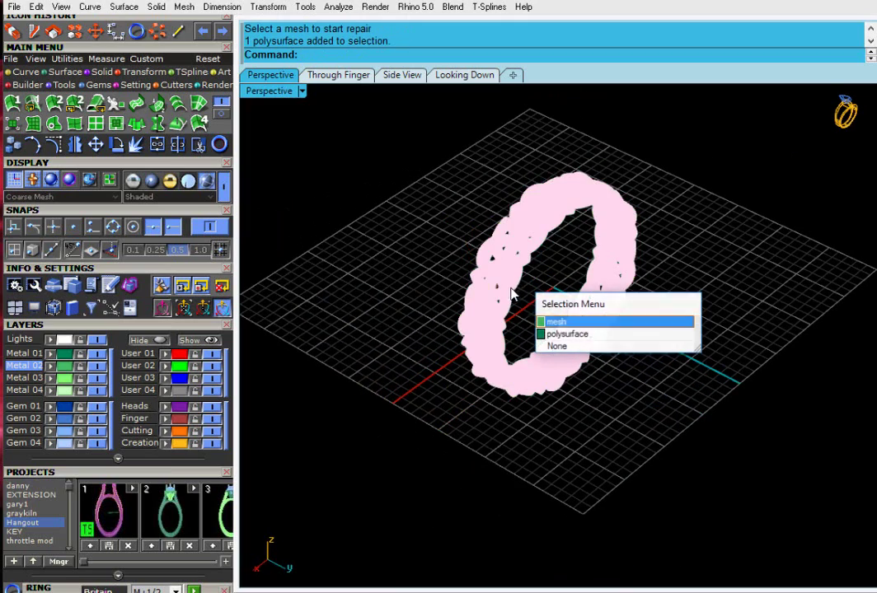
pyautogui.click(551, 320)
pyautogui.moveTo(580, 328); pyautogui.dragTo(603, 310, button='right')
pyautogui.moveTo(603, 310); pyautogui.dragTo(475, 290)
pyautogui.click(519, 318)
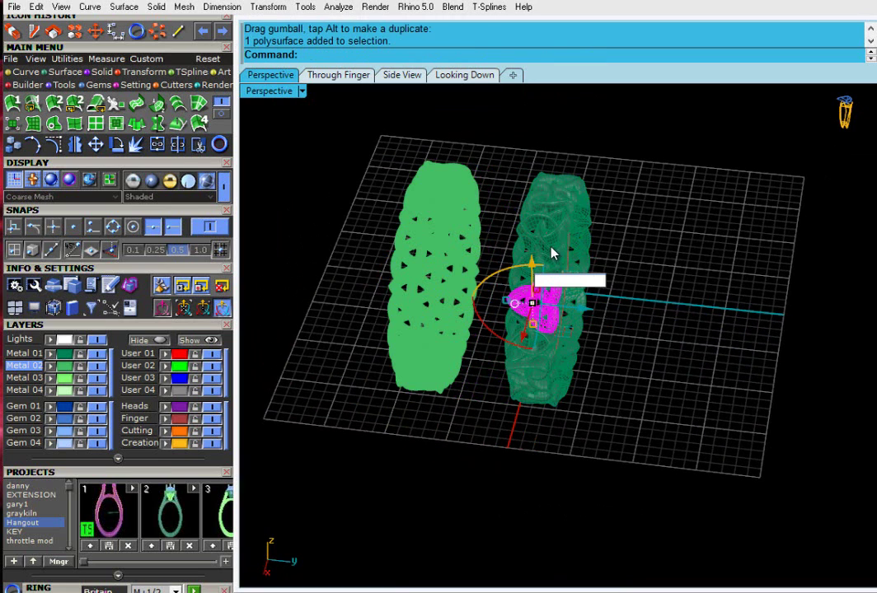
pyautogui.click(628, 264)
pyautogui.click(449, 259)
pyautogui.click(654, 302)
pyautogui.scroll(-4, 571, 276)
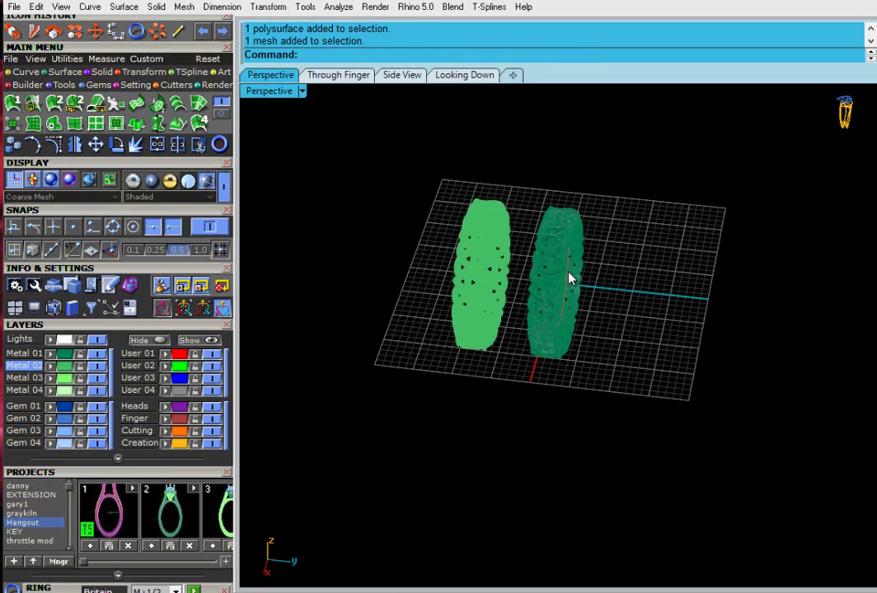
# Set the Perspective viewport's display mode to Shiny Plastic and examine the interlocking knots of the meshed ring up close
pyautogui.scroll(4, 431, 242)
pyautogui.click(302, 91)
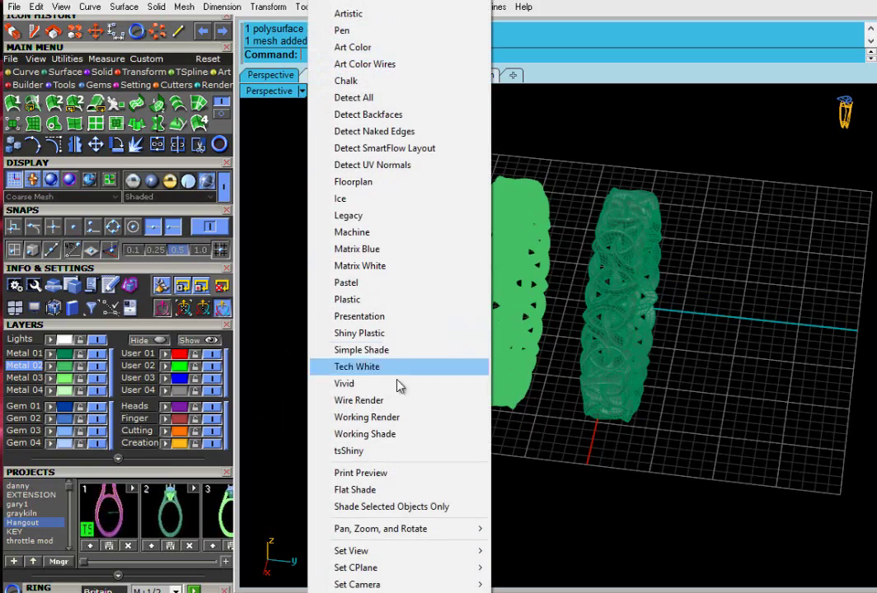
pyautogui.click(378, 342)
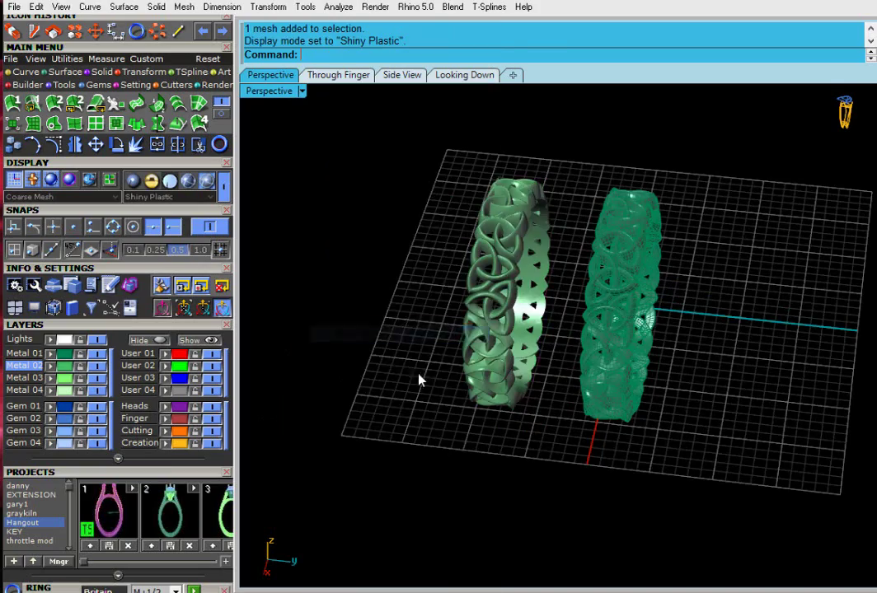
pyautogui.moveTo(417, 377); pyautogui.dragTo(670, 442, button='right')
pyautogui.scroll(5, 558, 356)
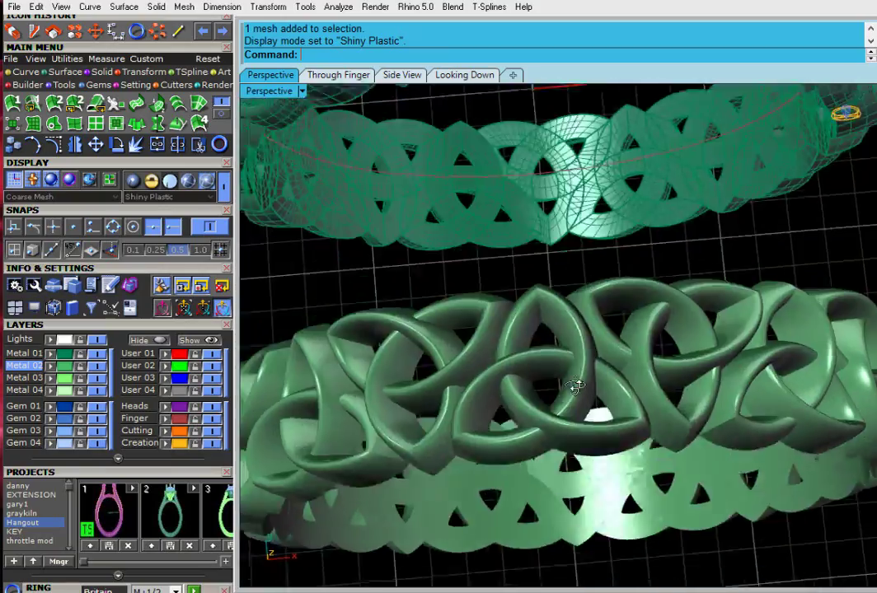